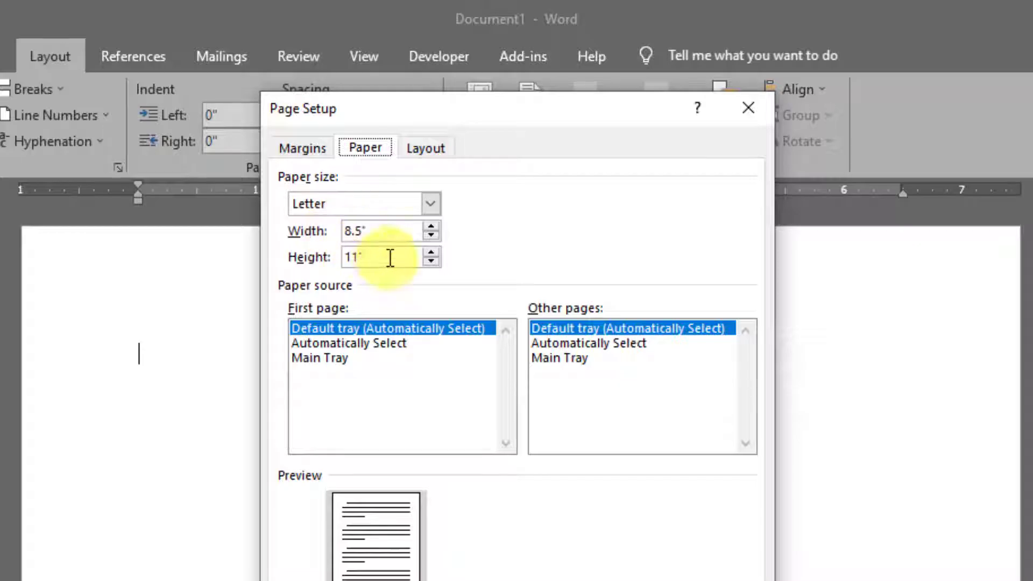
- Set the paper height to 4 inches for the whole document and apply the Narrow margins preset
left_click_drag(392, 257, 308, 257)
type("4")
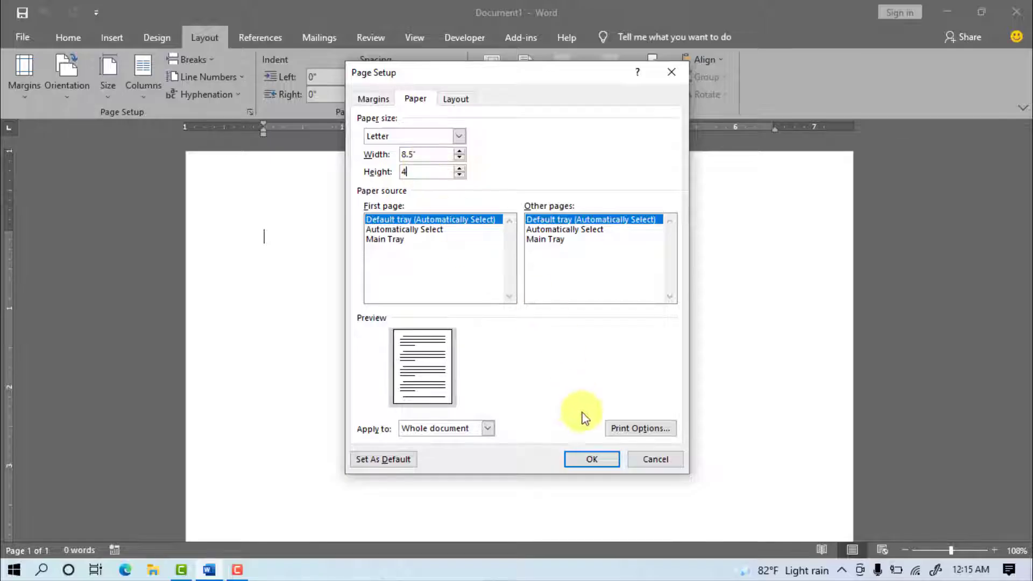
left_click(593, 460)
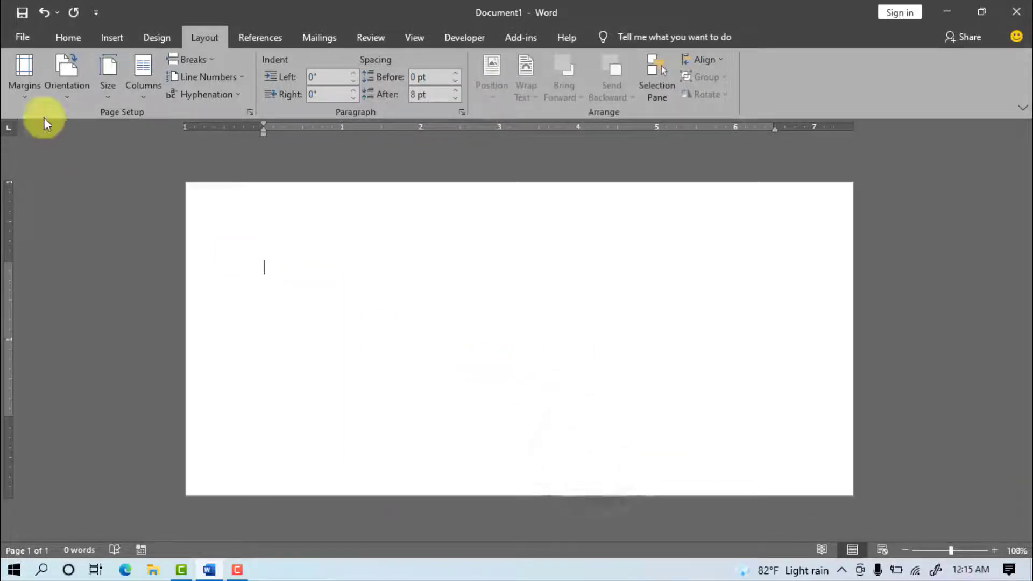
left_click(26, 92)
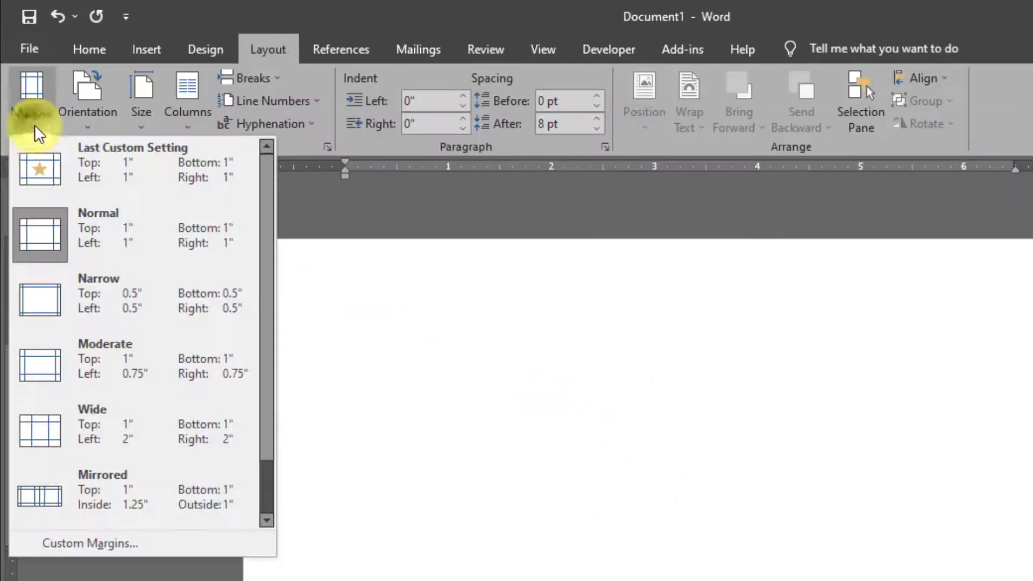
left_click(119, 302)
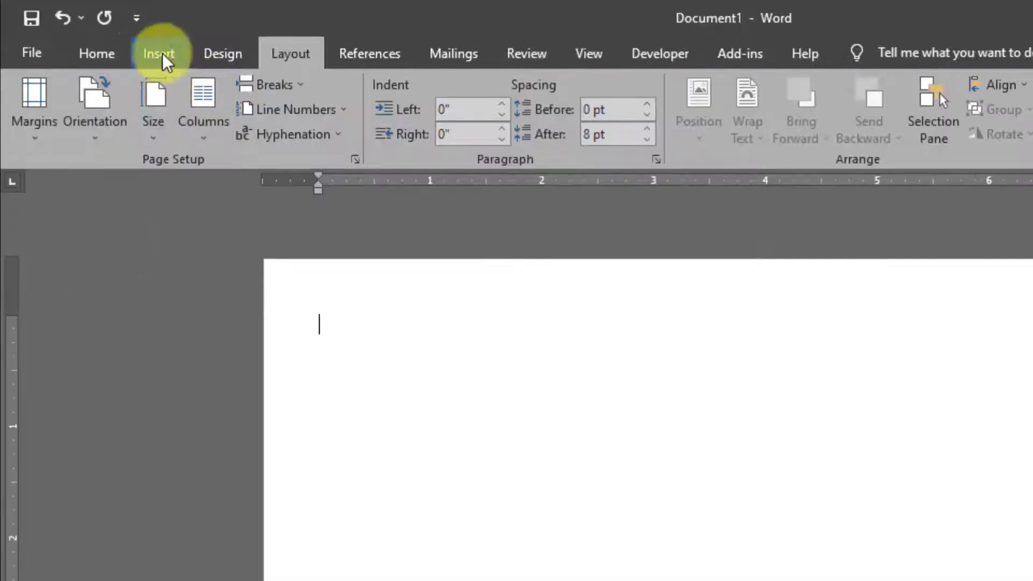
- Draw a rectangle about 8.63 by 4.08 inches covering the whole page and remove its outline
left_click(162, 54)
left_click(312, 87)
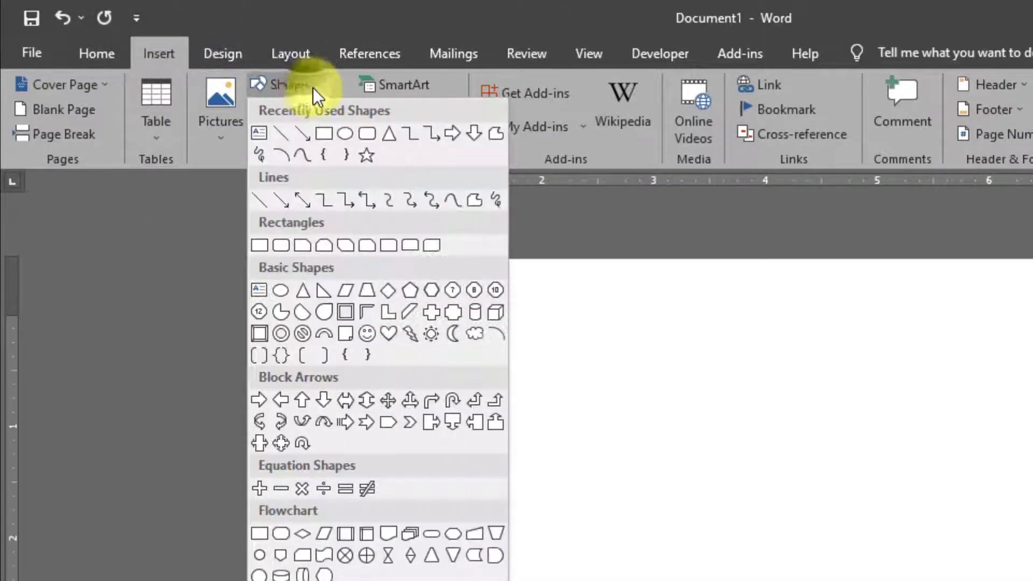
left_click(324, 133)
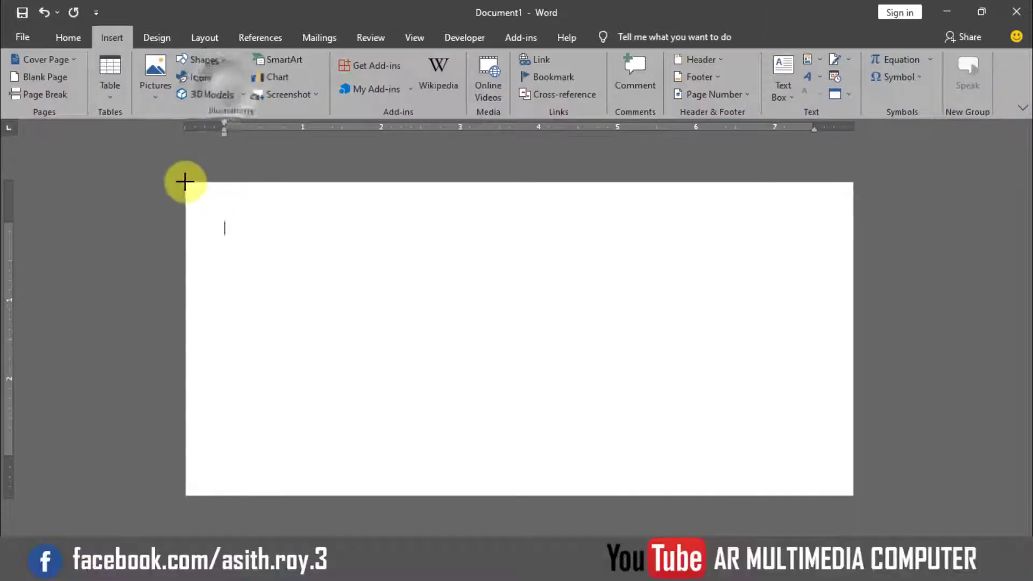
left_click_drag(185, 181, 824, 475)
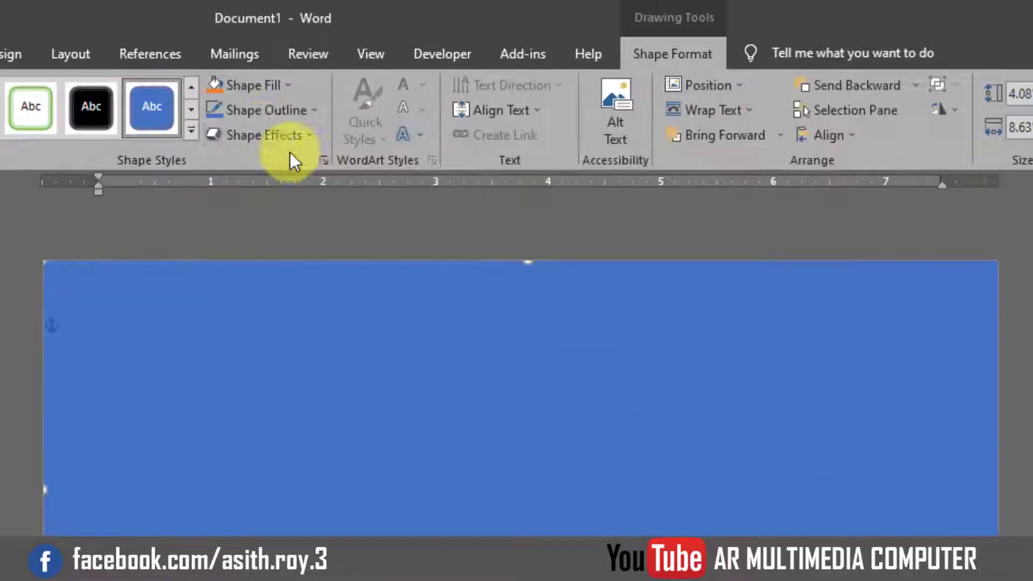
left_click(285, 110)
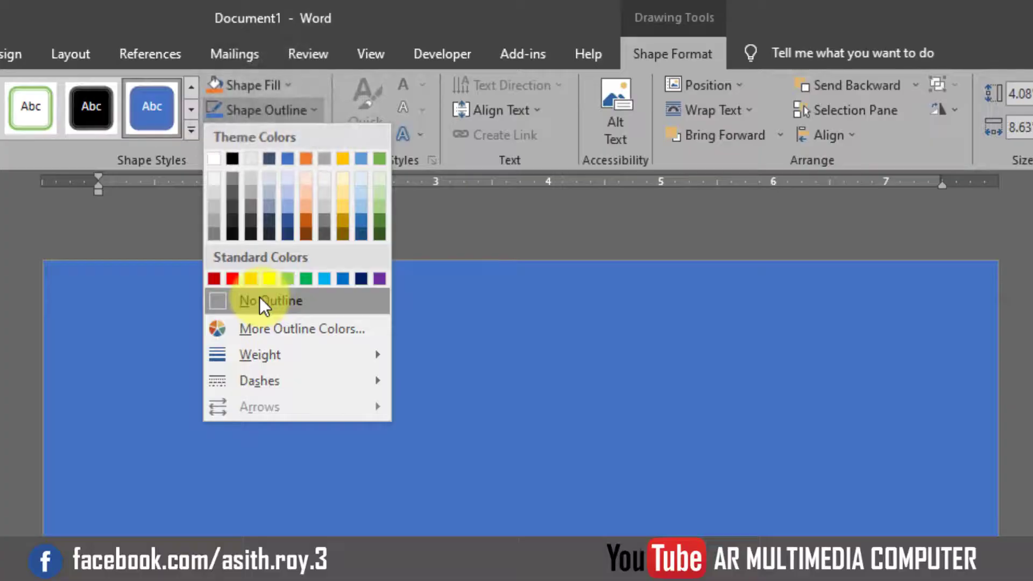
left_click(260, 296)
- Give the rectangle a linear gradient fill and set its first gradient stop to the lightest gold theme shade
left_click(286, 84)
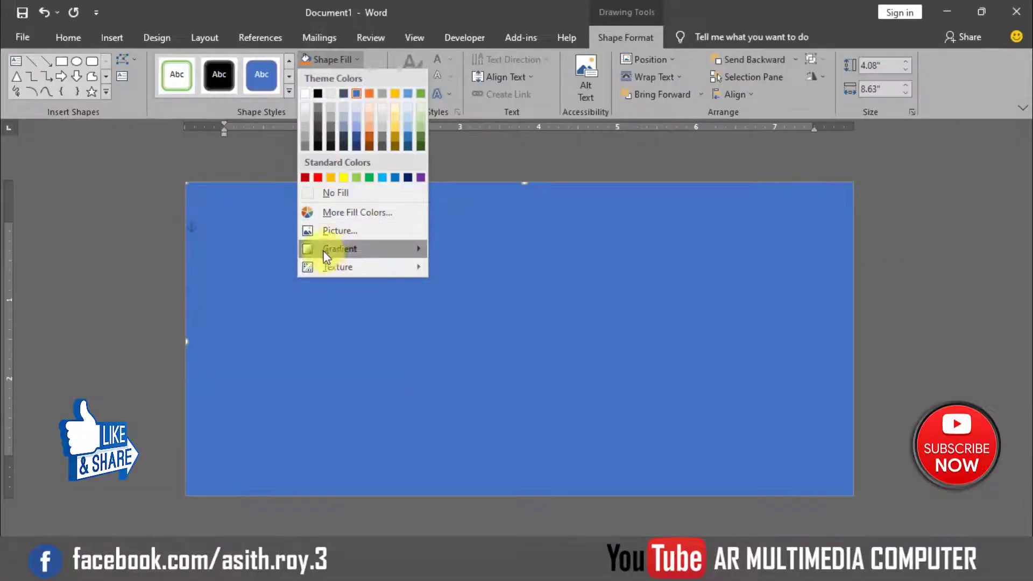
mouse_move(270, 356)
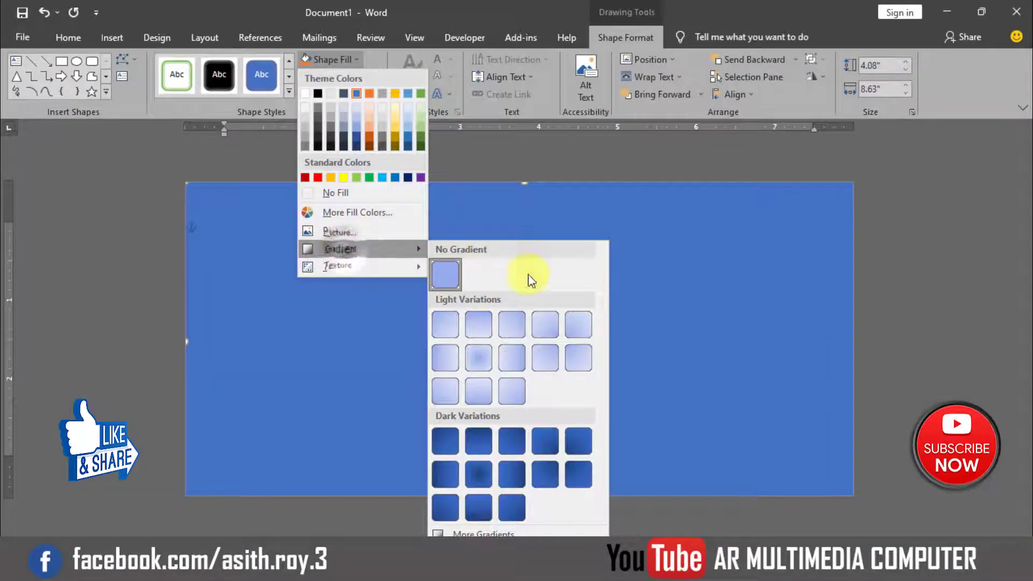
left_click(469, 533)
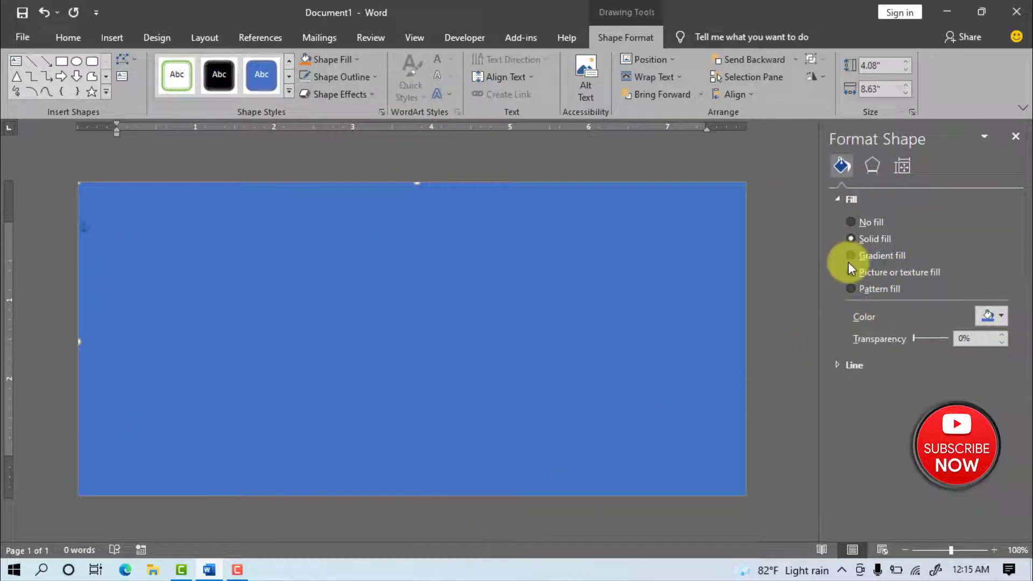
left_click(890, 255)
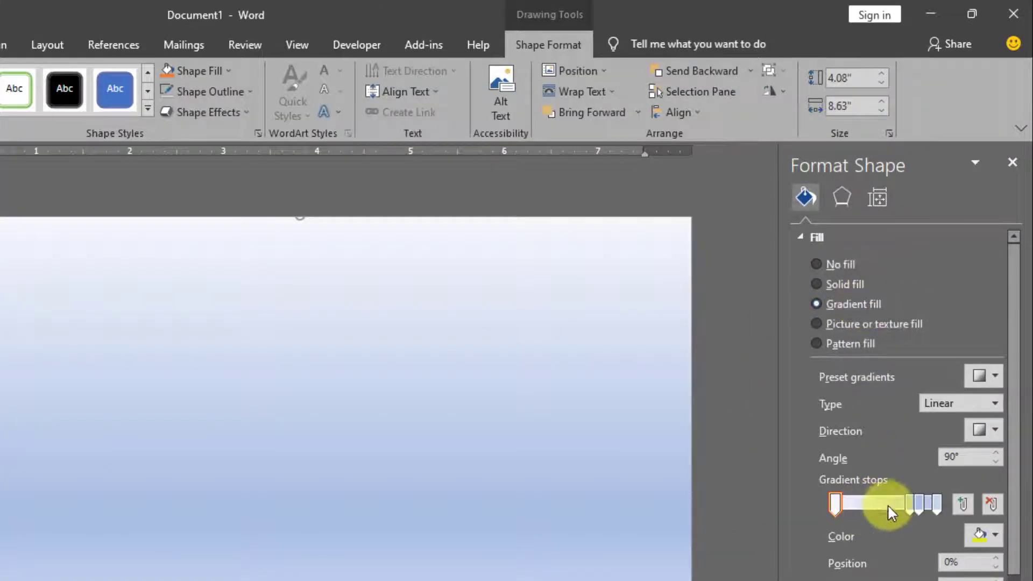
left_click(995, 535)
left_click(992, 423)
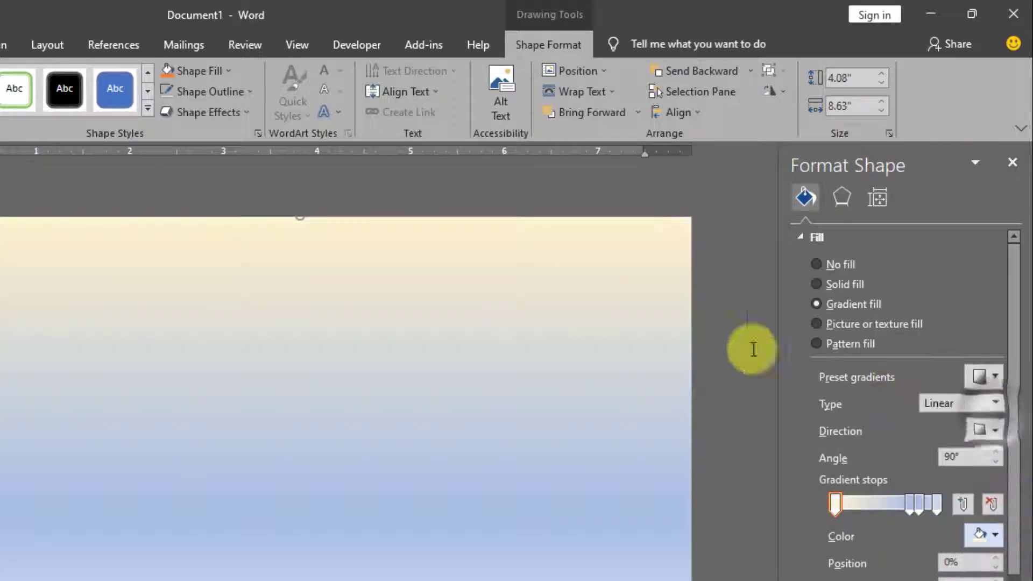
- Set the gradient's last stop to a slightly darker light gold and remove the two middle stops
left_click(934, 505)
left_click(995, 536)
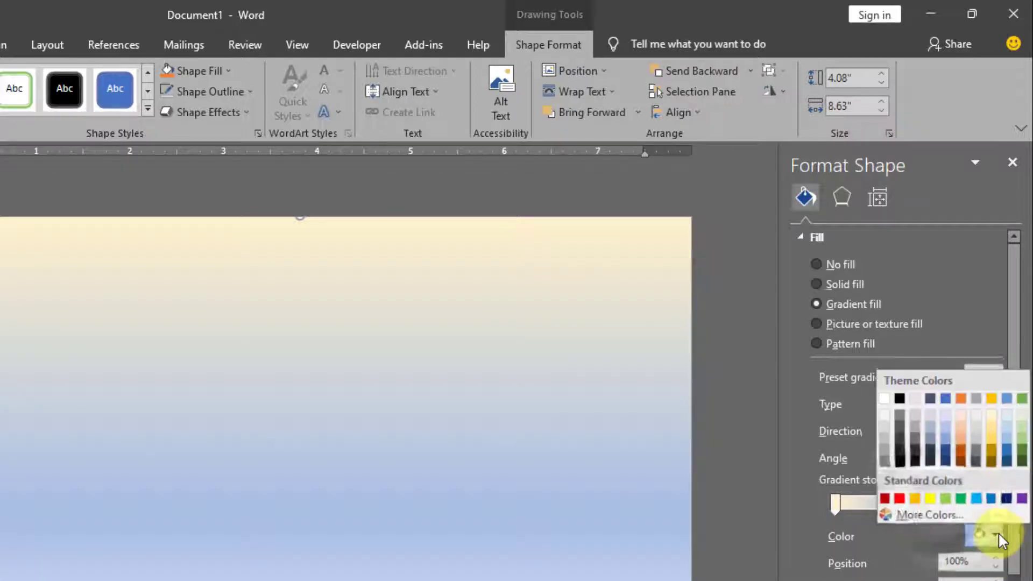
left_click(992, 432)
left_click(912, 501)
left_click_drag(914, 503, 168, 438)
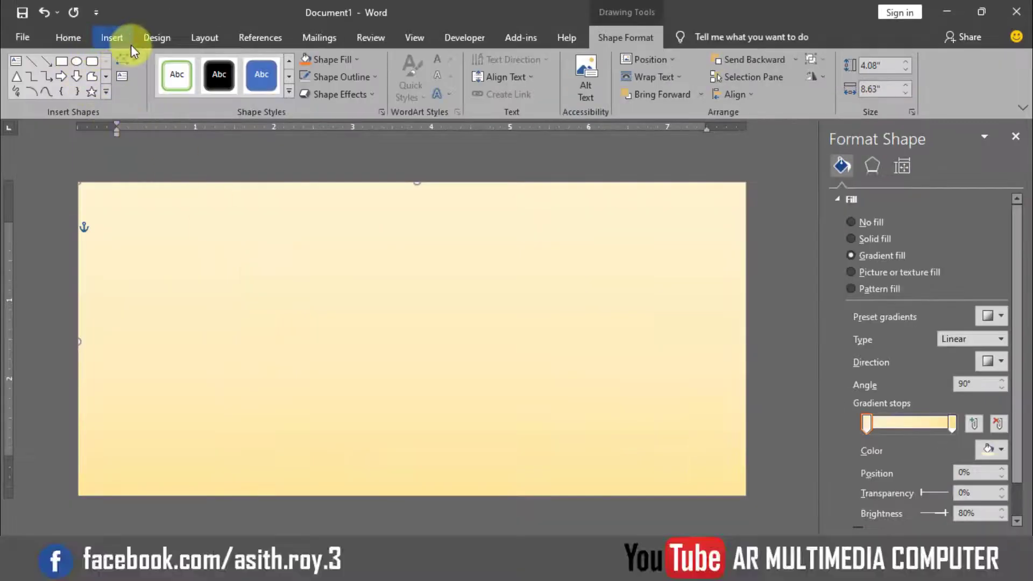
- Draw a text box about 3.06 by 1.33 inches in the page's upper-right corner
left_click(112, 39)
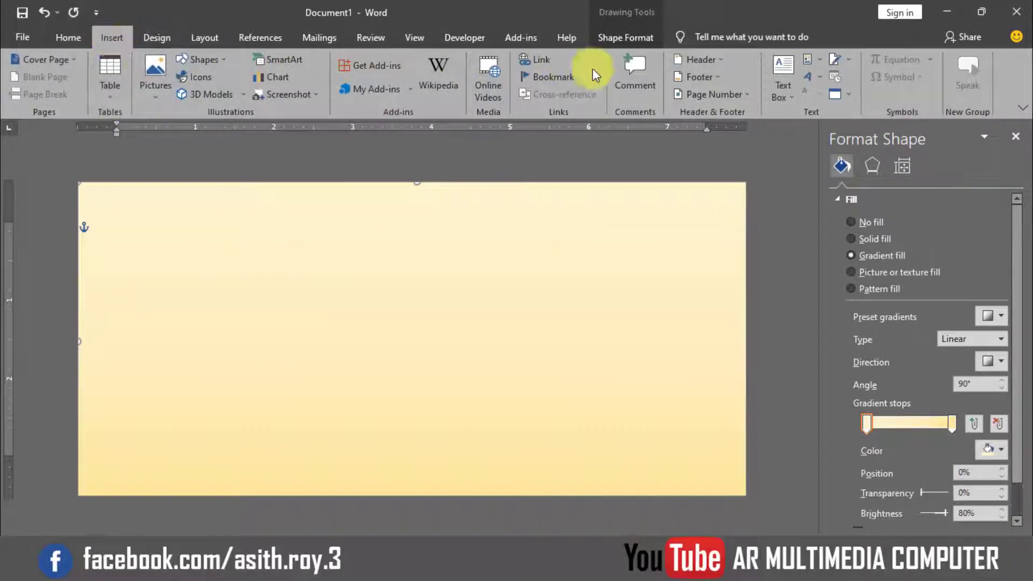
left_click(780, 92)
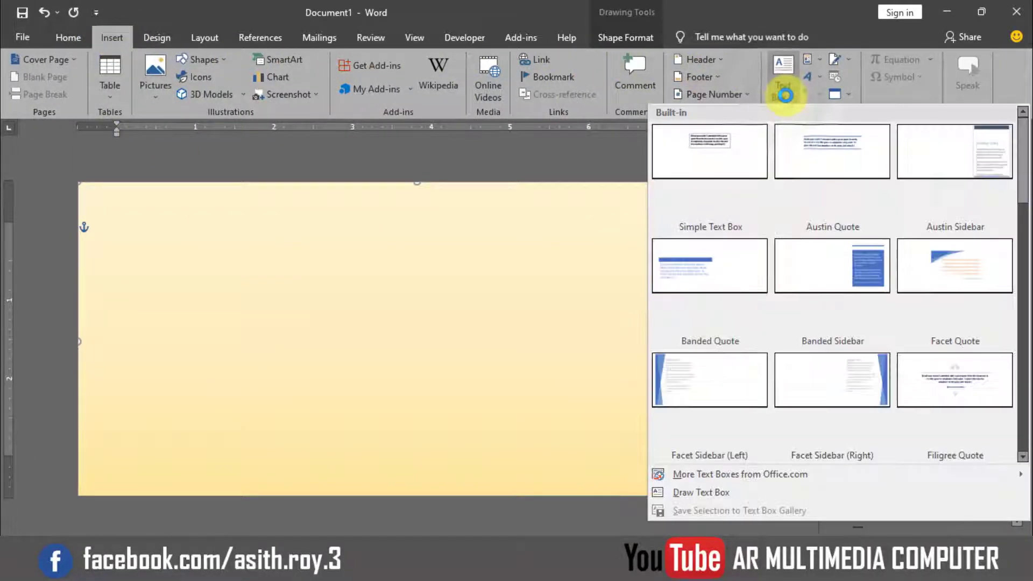
left_click(719, 495)
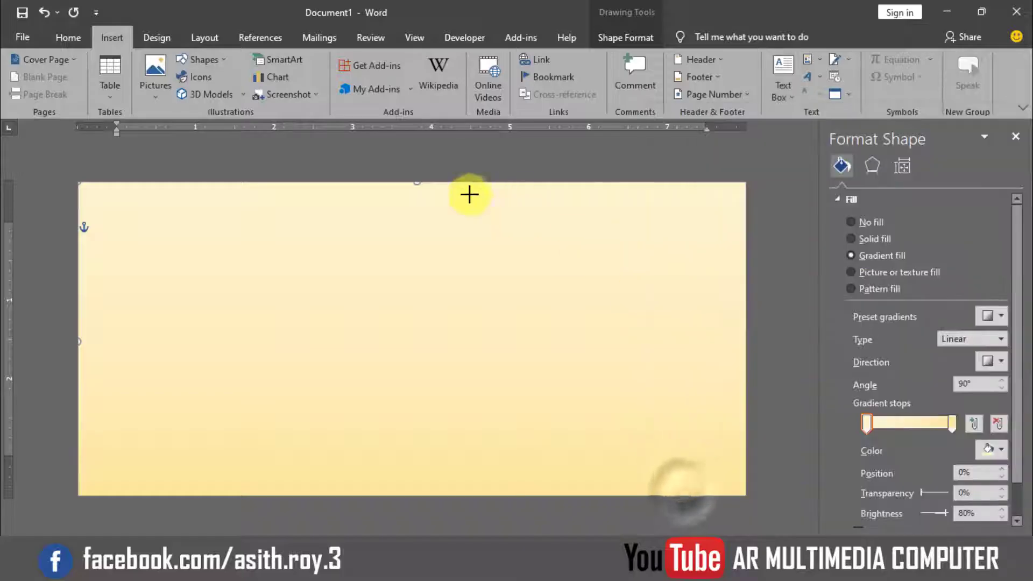
left_click_drag(499, 192, 740, 296)
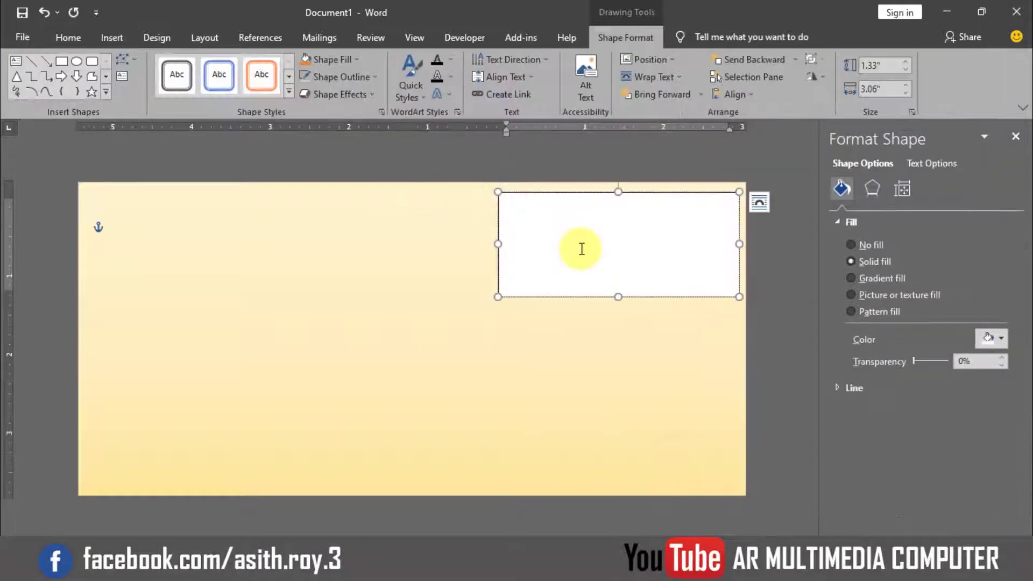
- Remove the fill and the outline from the text box
left_click(359, 57)
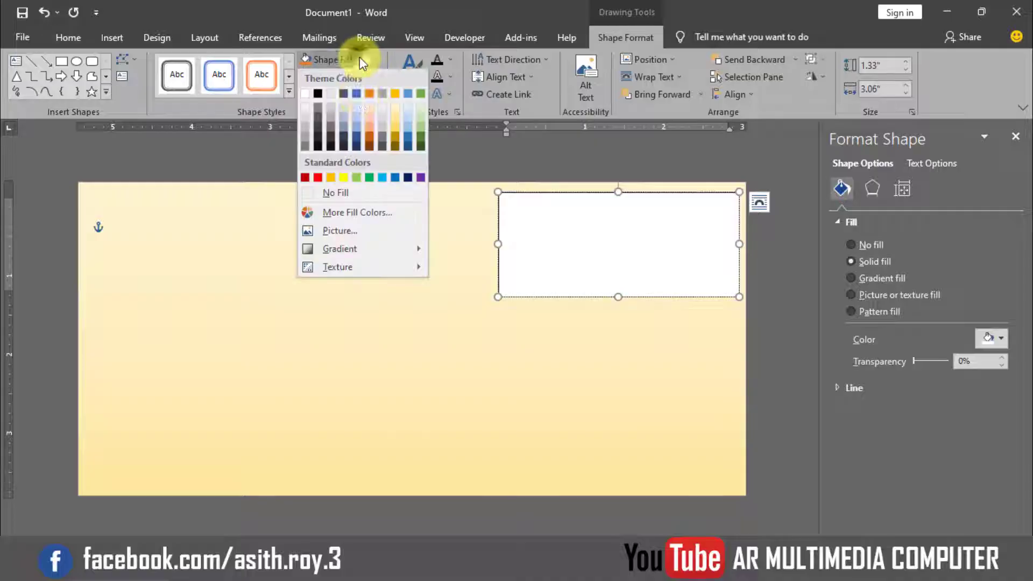
left_click(355, 194)
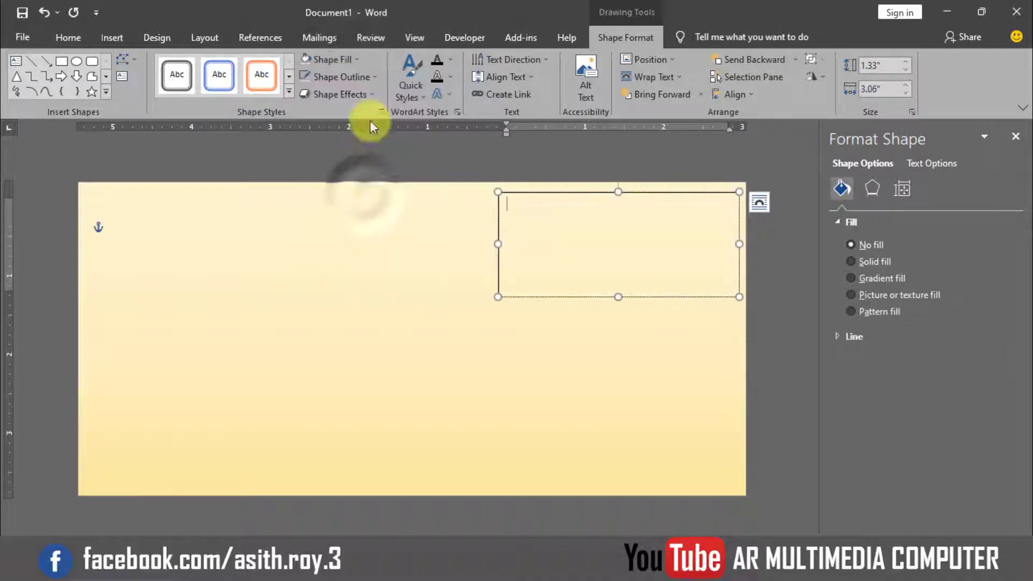
left_click(350, 77)
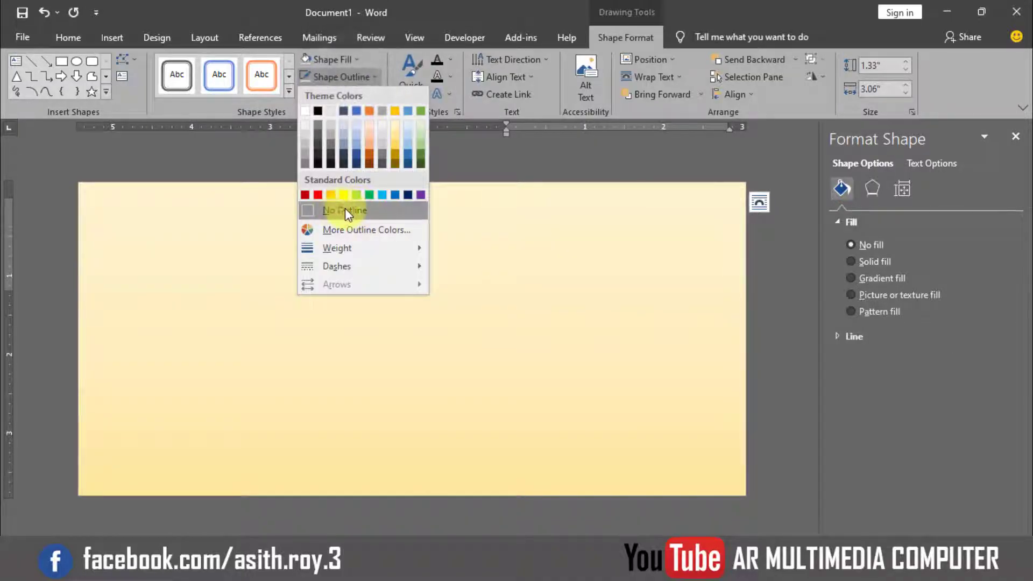
left_click(348, 209)
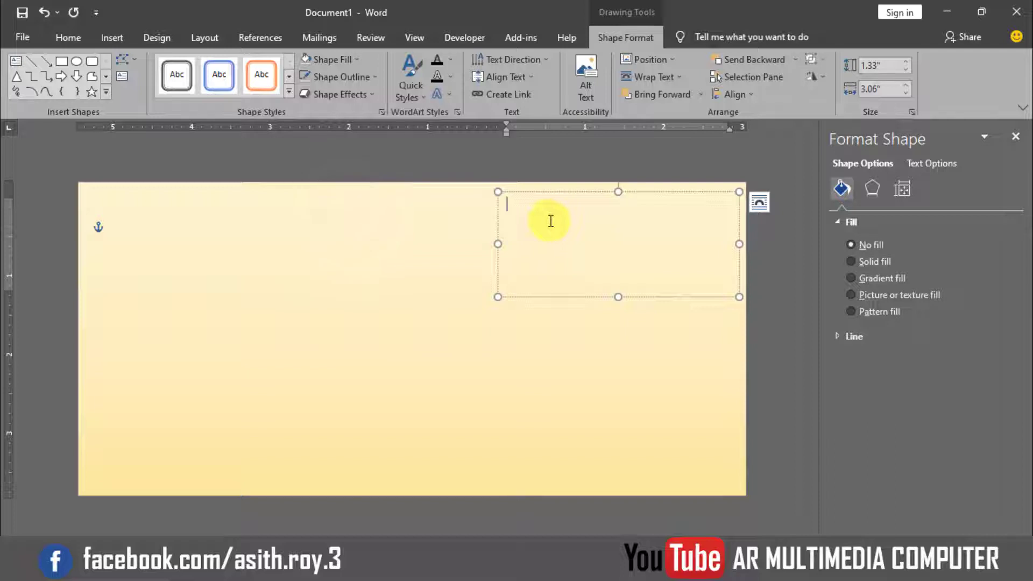
- Enter "YOUR COMPANY NAME HERE" in the text box as bold, right-aligned 12 pt text
left_click(69, 37)
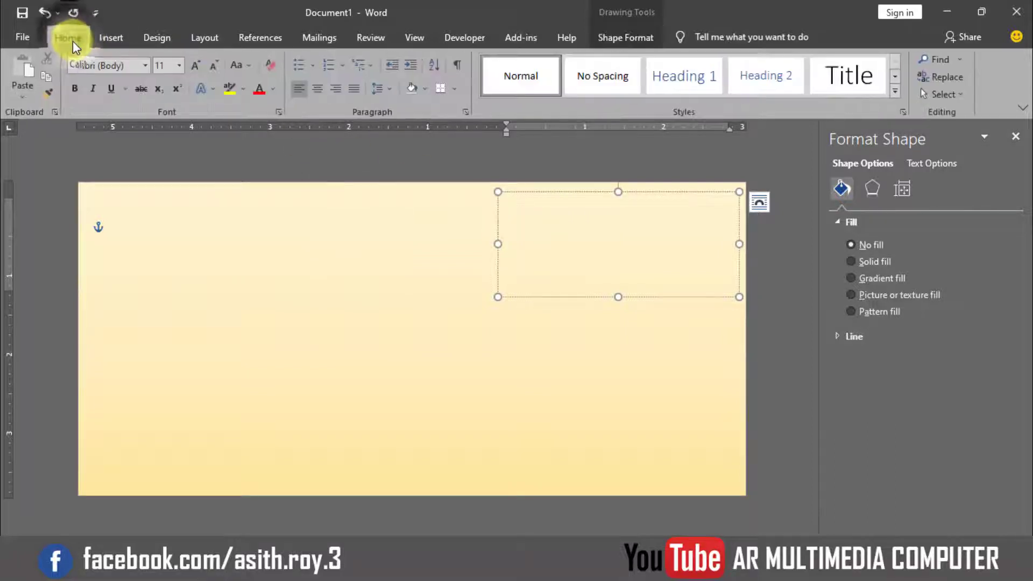
left_click(179, 65)
left_click(165, 141)
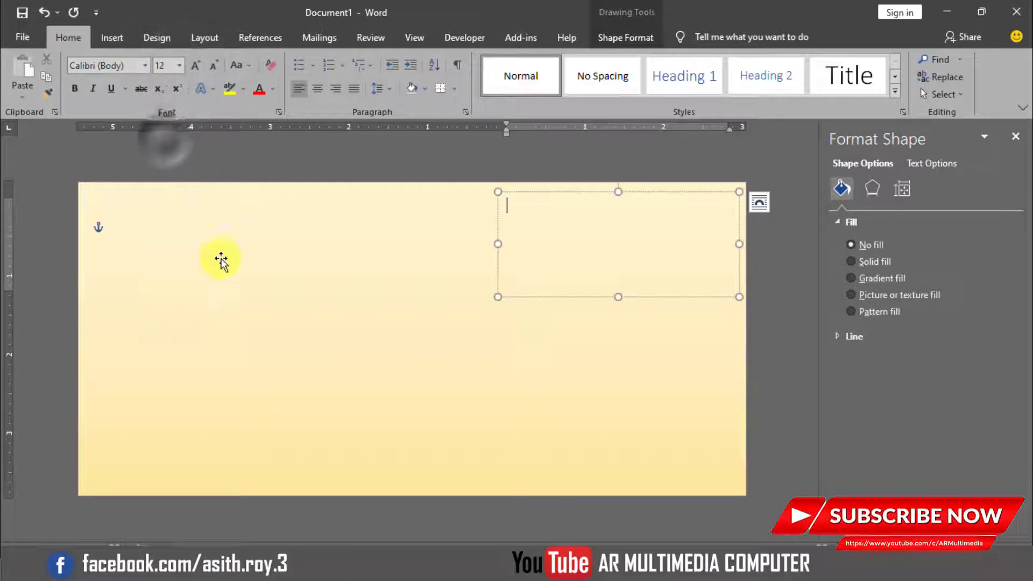
left_click(76, 93)
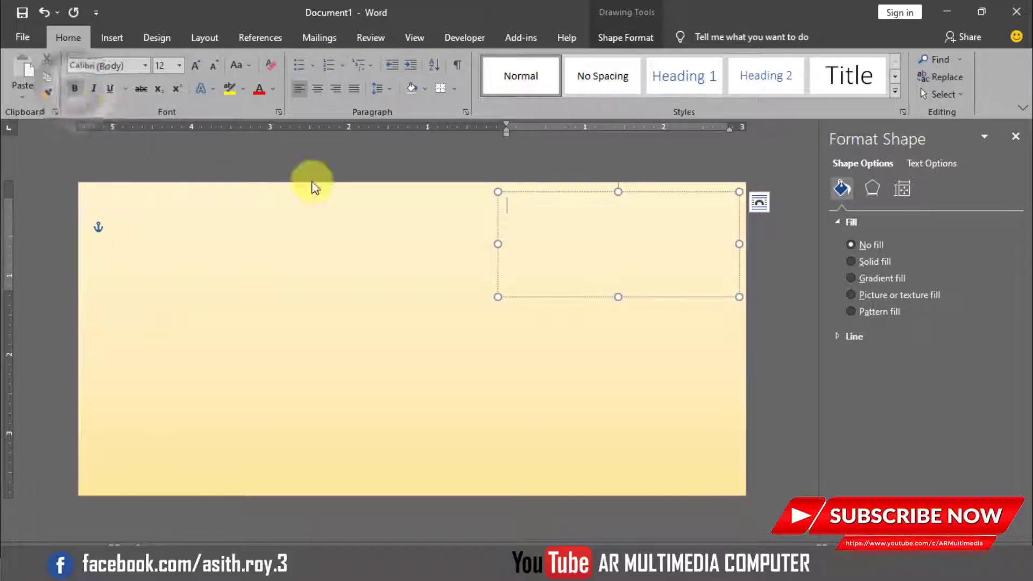
left_click(335, 88)
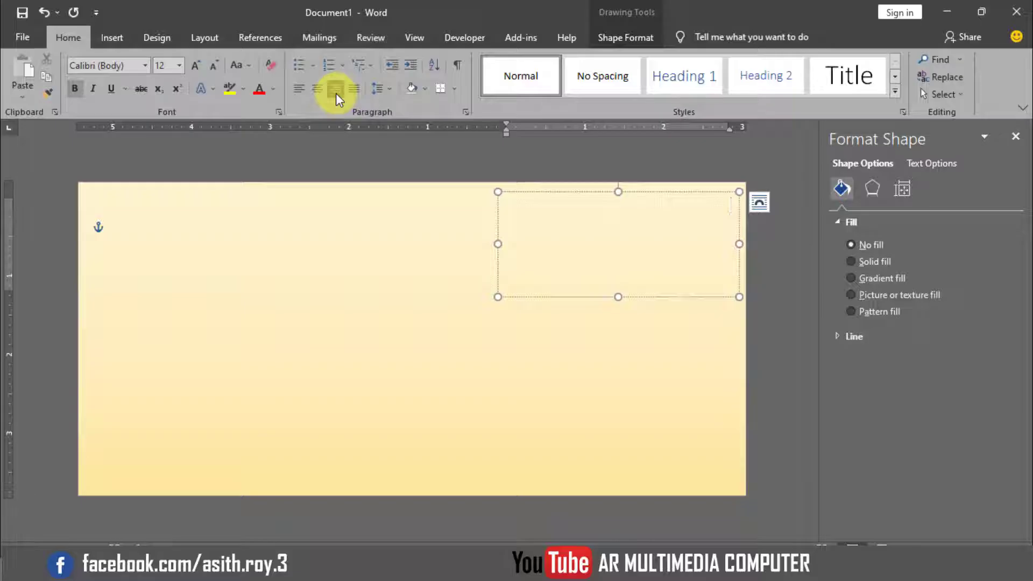
type("YOUR COMPANY NAME HERE")
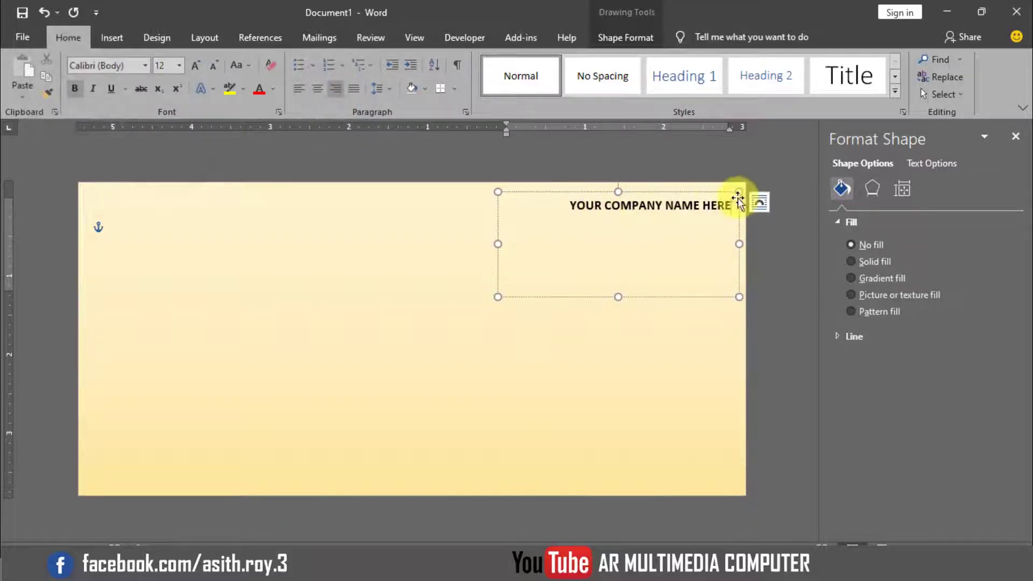
- Below the company name, add non-bold 9 pt lines "Your Address Line 1 Here", "Your Address Line 2 Here" and "Contact No here"
key("Return")
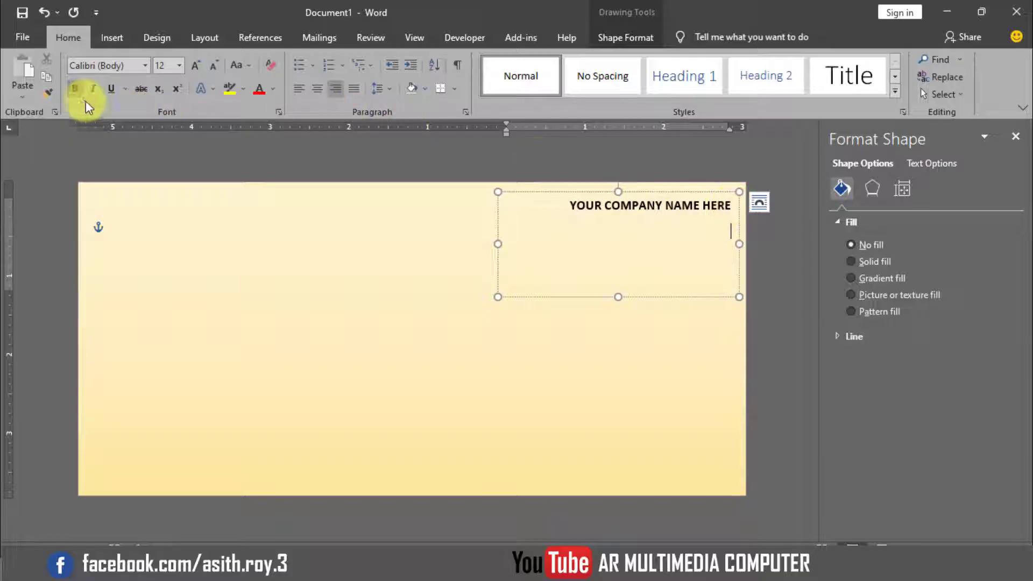
left_click(179, 65)
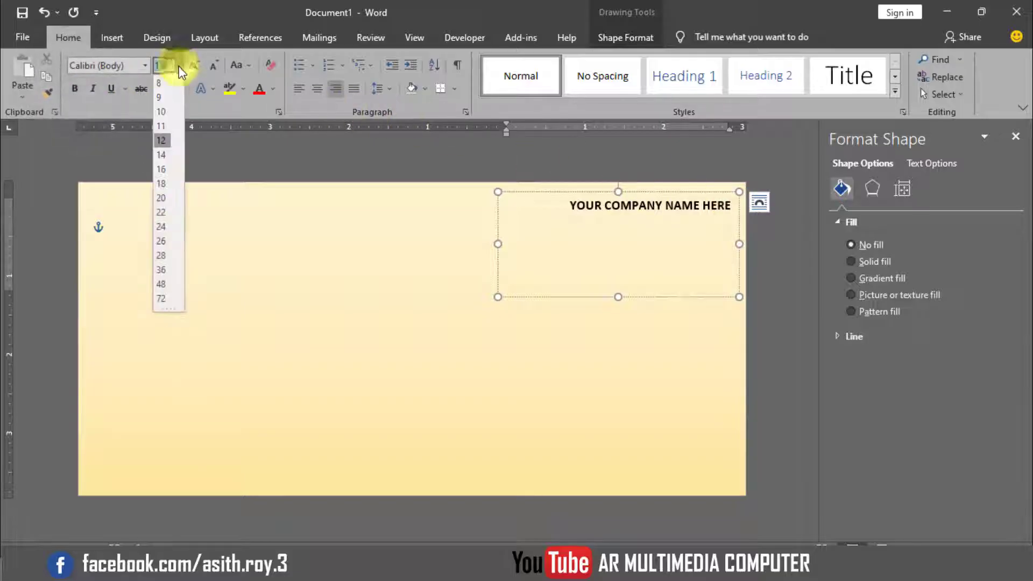
left_click(161, 98)
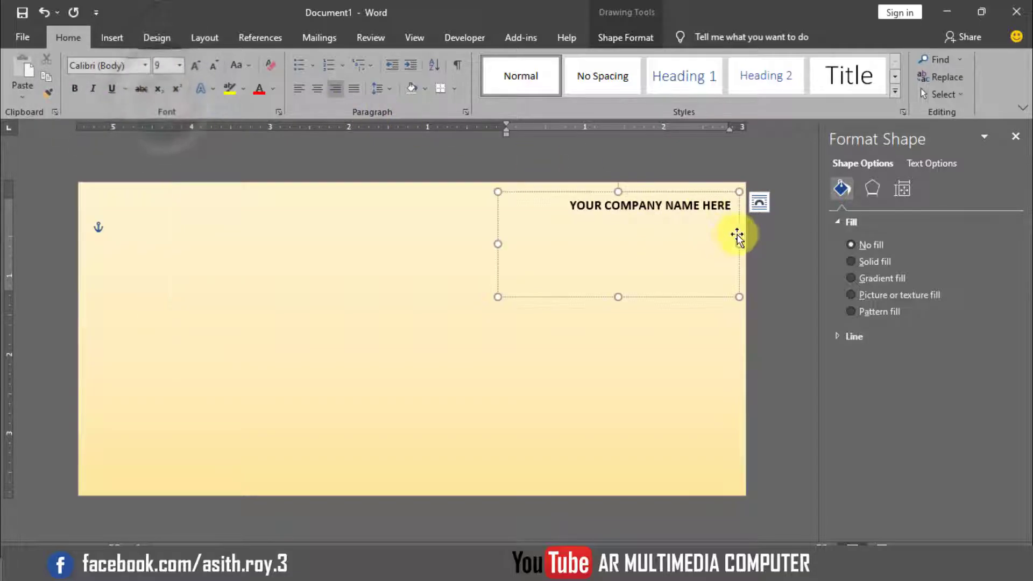
type("our Address Line 1 Here")
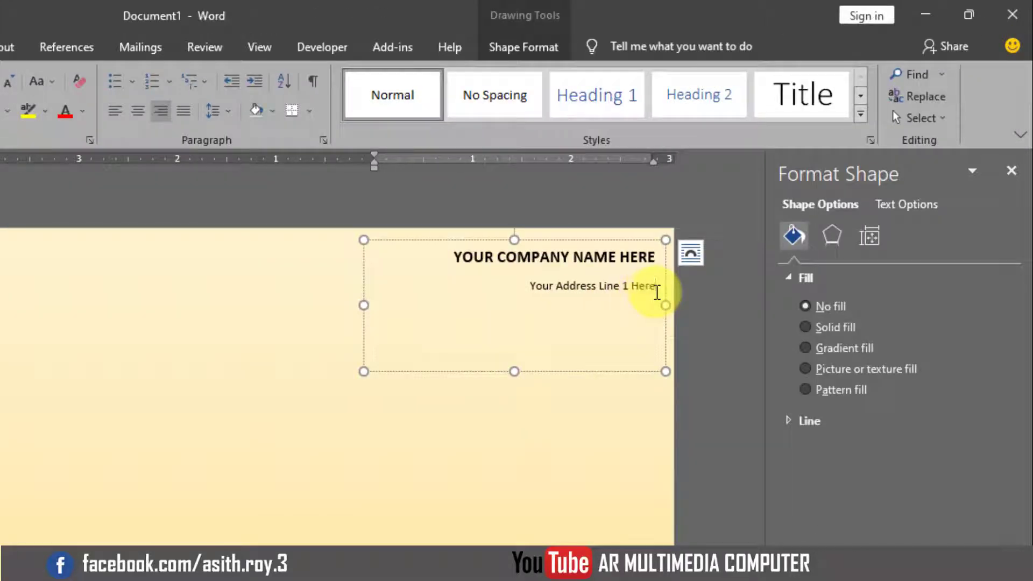
key("Return")
type("Your Addre")
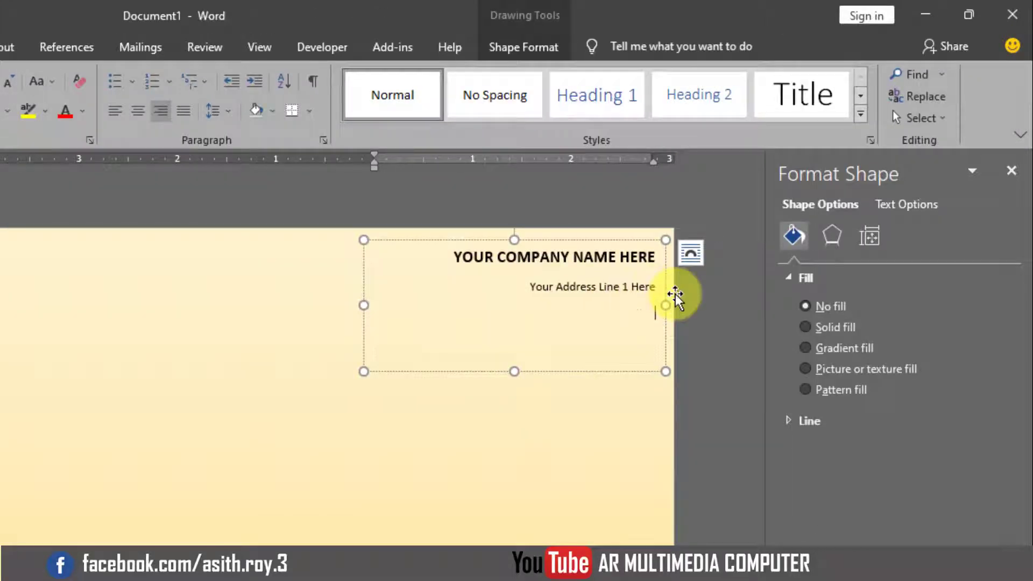
type("ss Line 2 Here")
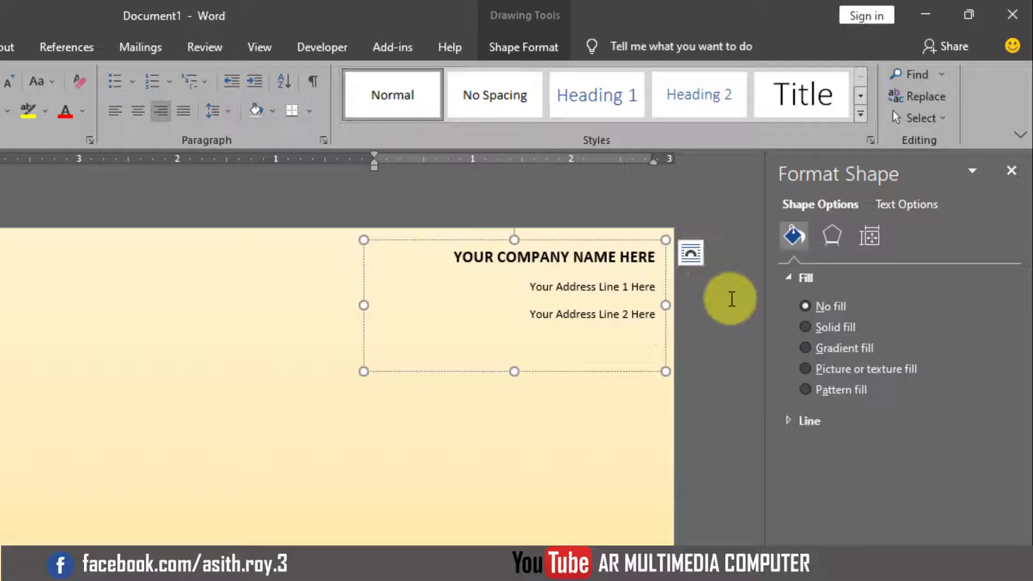
key("Return")
type("Contact No here")
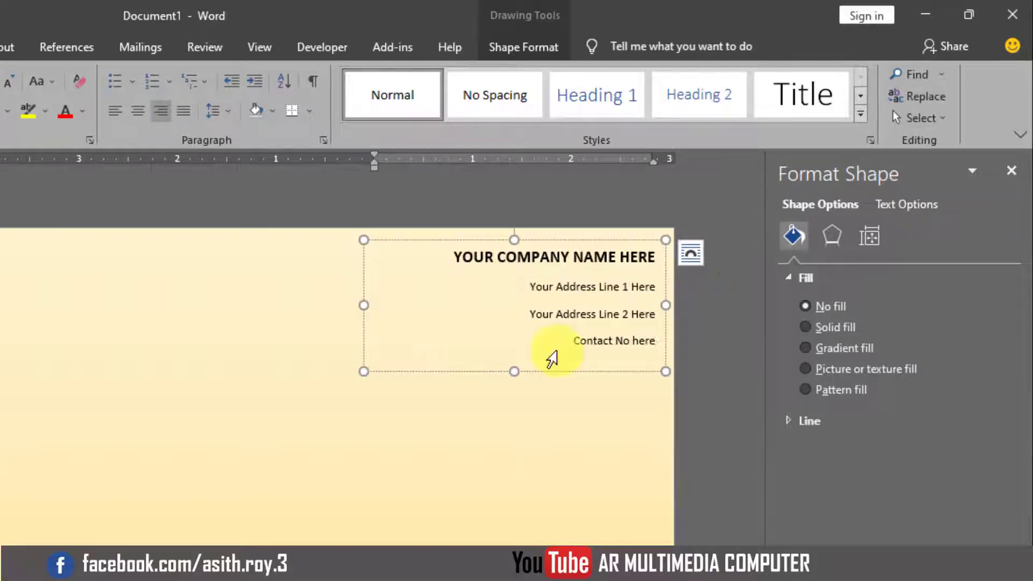
- Make the contact text box taller and add the line "Your Email address here" below the contact number
left_click_drag(514, 372, 514, 397)
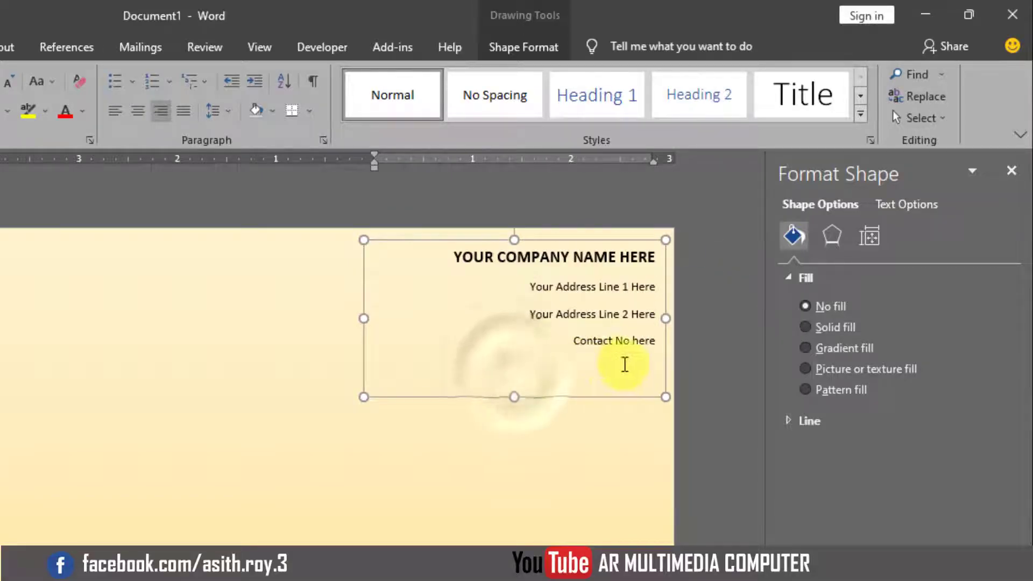
key("Return")
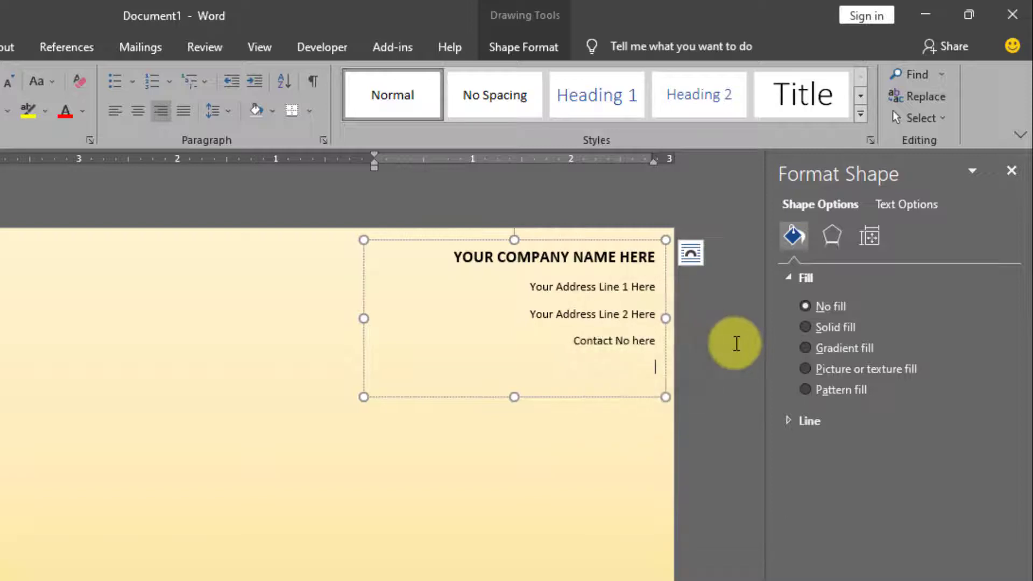
type("Your Email address")
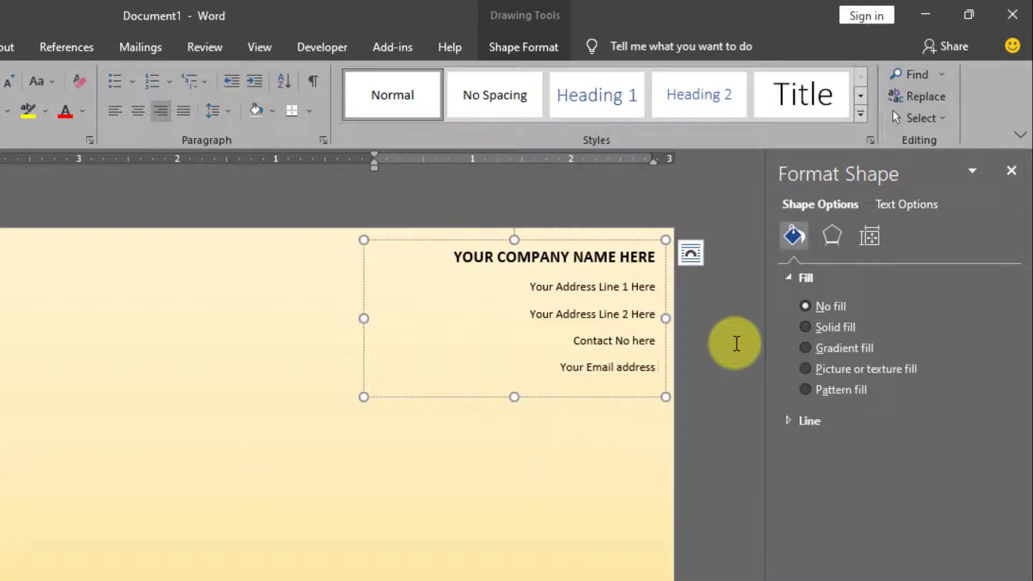
type(" here")
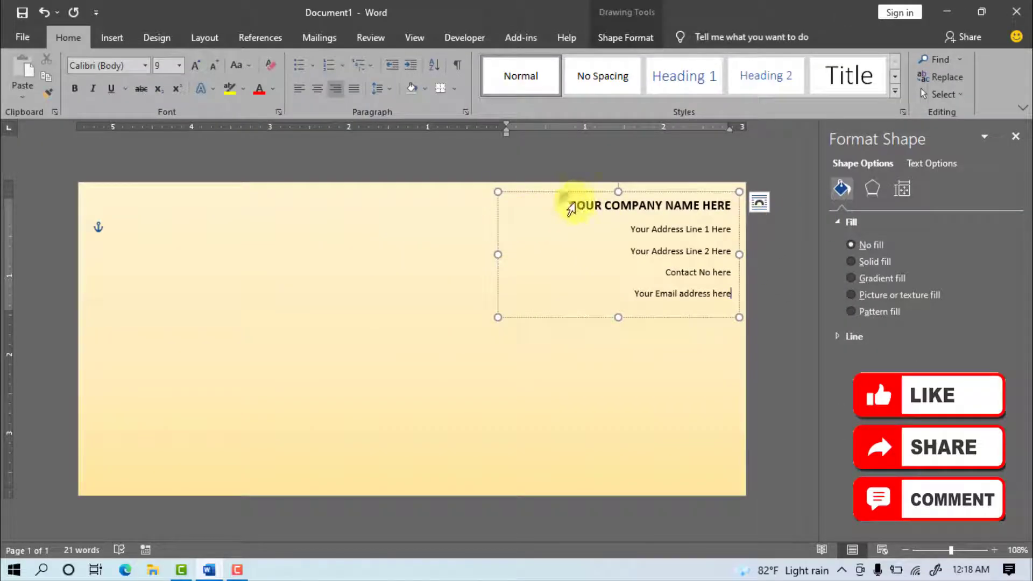
- Remove the space after paragraphs throughout the company contact block and shorten its text box to fit
left_click_drag(568, 202, 692, 305)
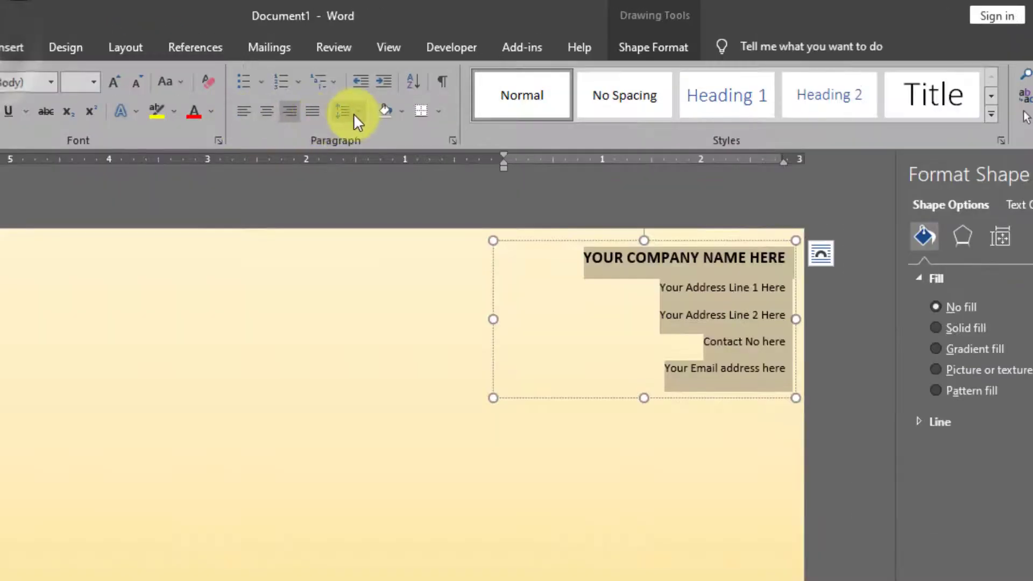
left_click(356, 111)
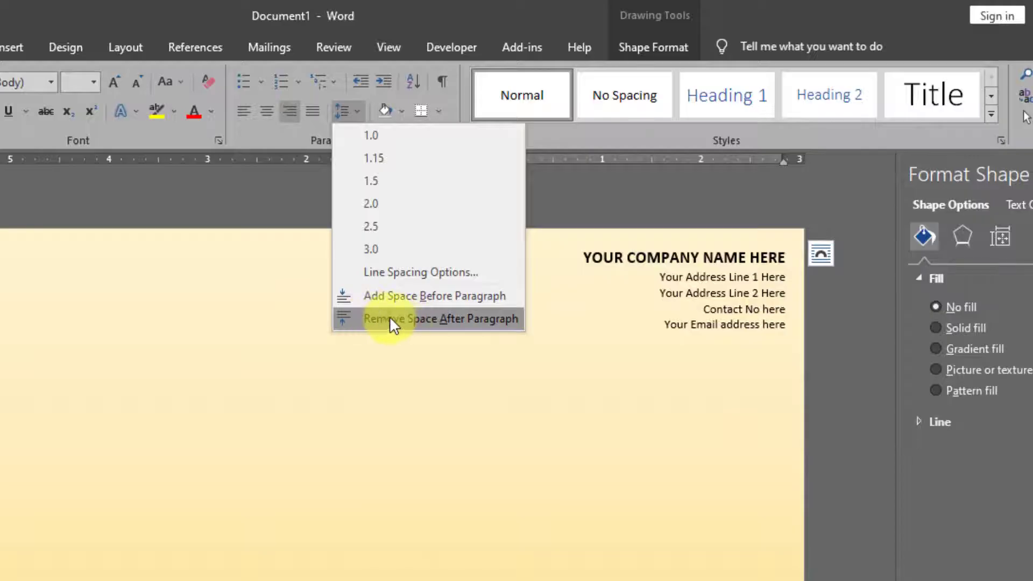
left_click(389, 317)
left_click_drag(646, 375, 651, 332)
left_click(692, 431)
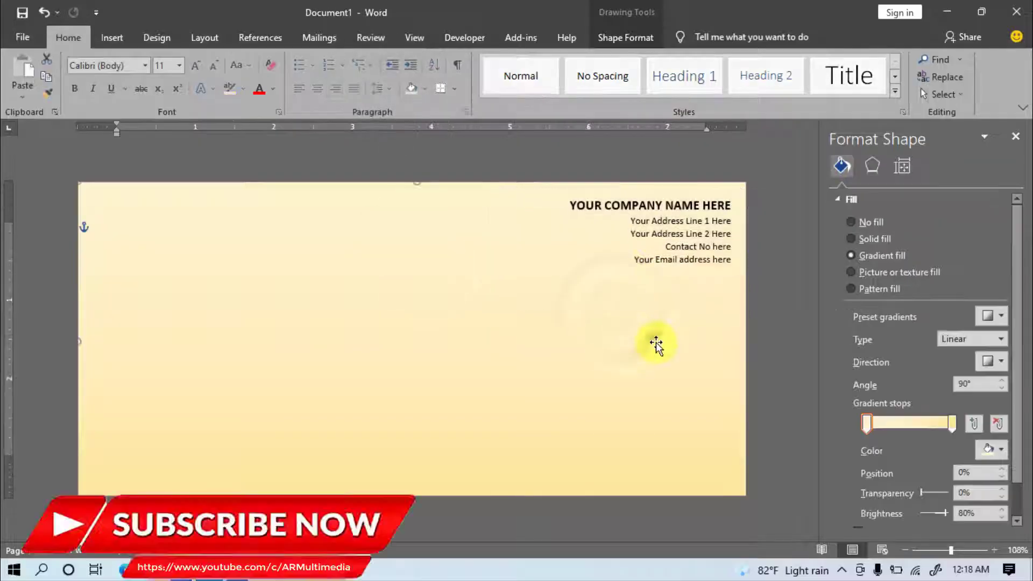
- Draw a text box about 7.66 by 2.48 inches below the contact block and align the contact block with its right edge
left_click(1016, 137)
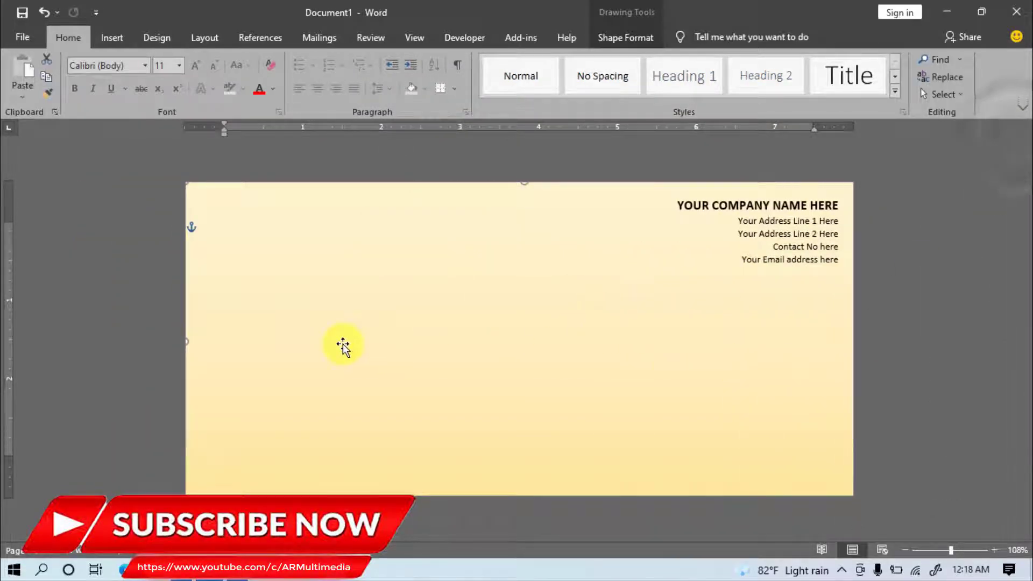
left_click(112, 39)
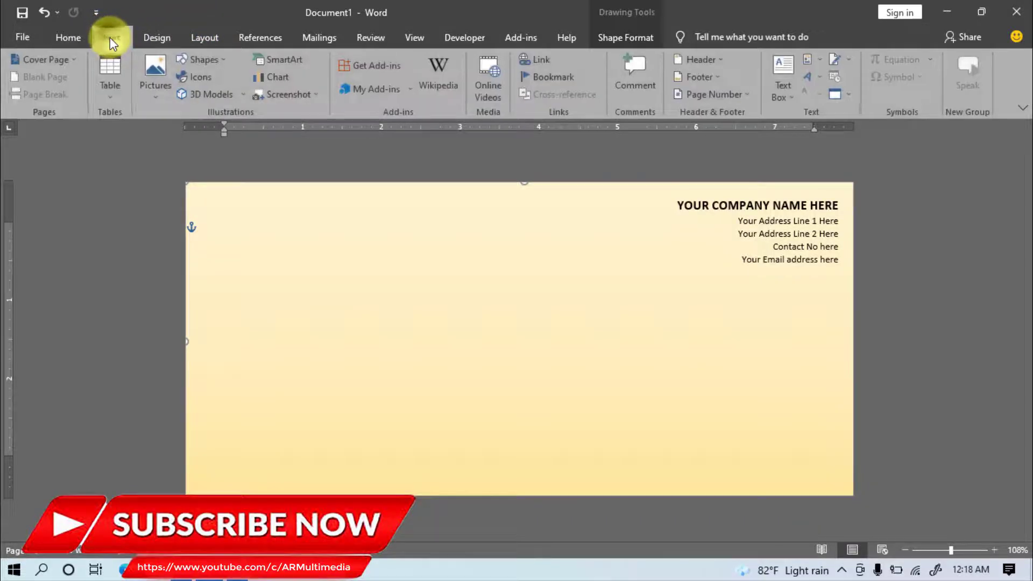
left_click(784, 92)
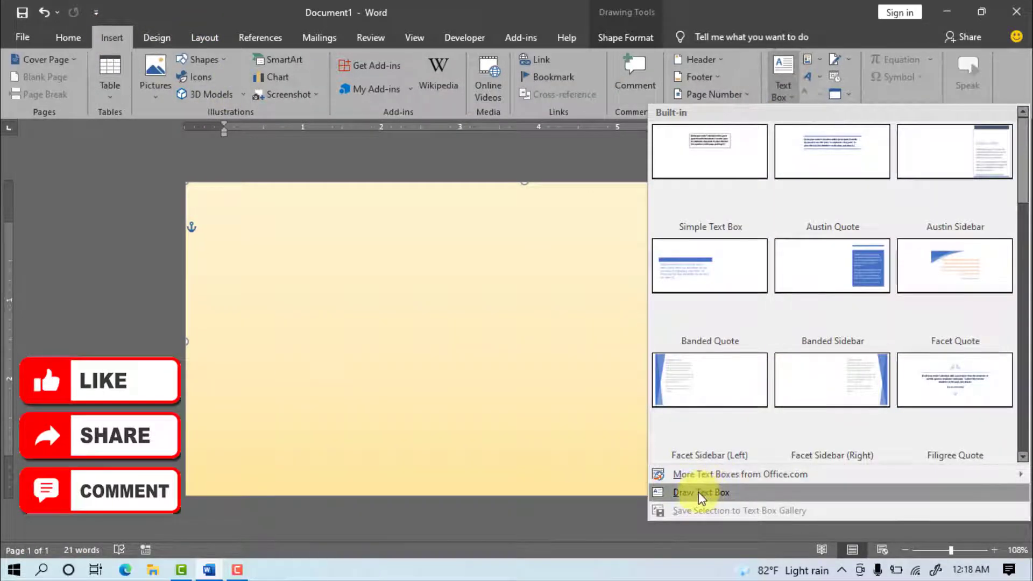
left_click(701, 496)
mouse_move(227, 271)
left_mouse_down()
mouse_move(814, 443)
mouse_move(833, 465)
left_mouse_up()
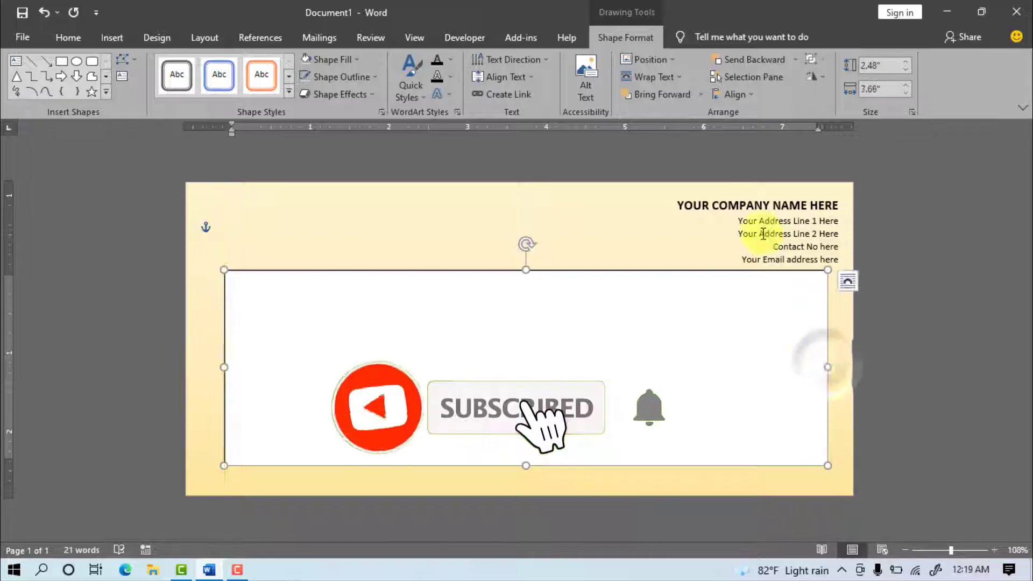
left_click_drag(792, 192, 780, 194)
- Remove the fill and the outline from the large text box
left_click(820, 387)
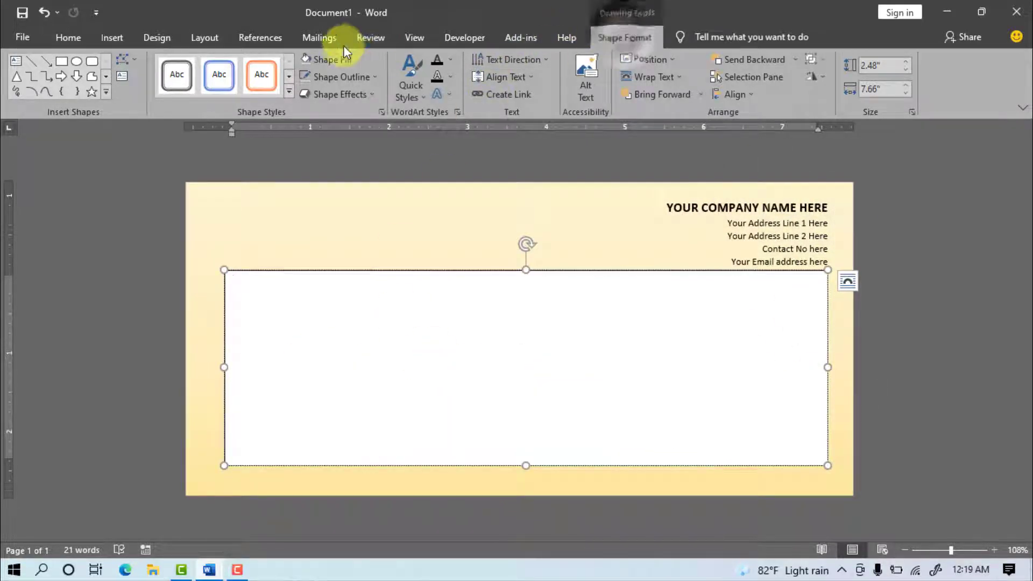
left_click(356, 59)
left_click(340, 196)
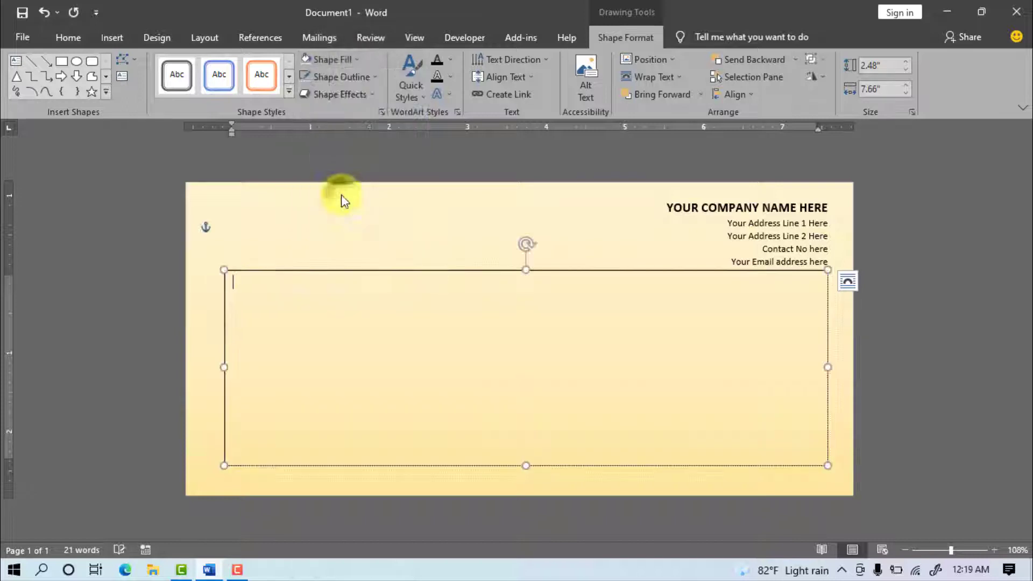
left_click(346, 77)
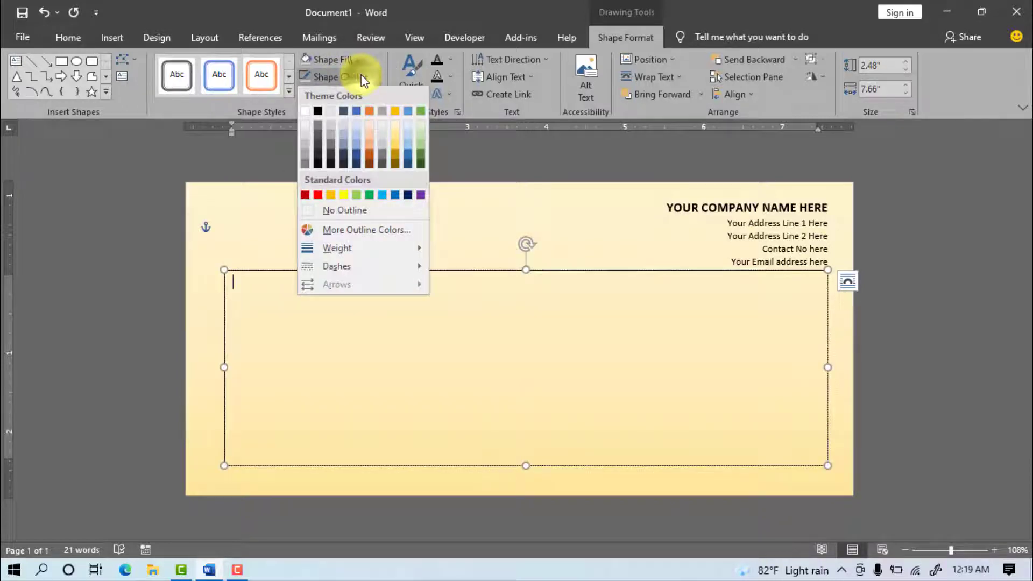
left_click(329, 210)
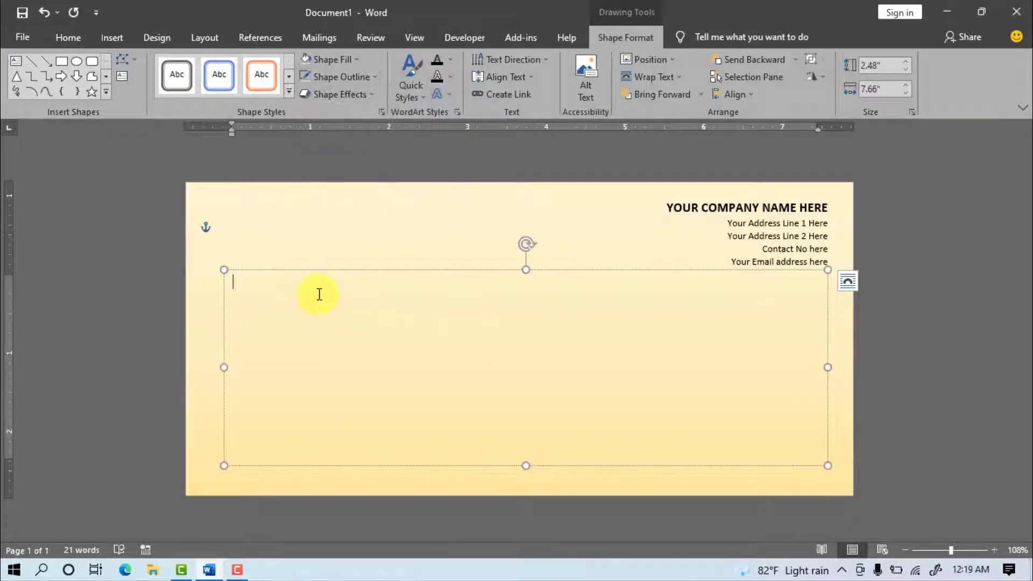
- In the large text box, enter 9 pt lines with "Memo No:" and "Date:", then "Received with thanks from" with dotted leaders
left_click(68, 37)
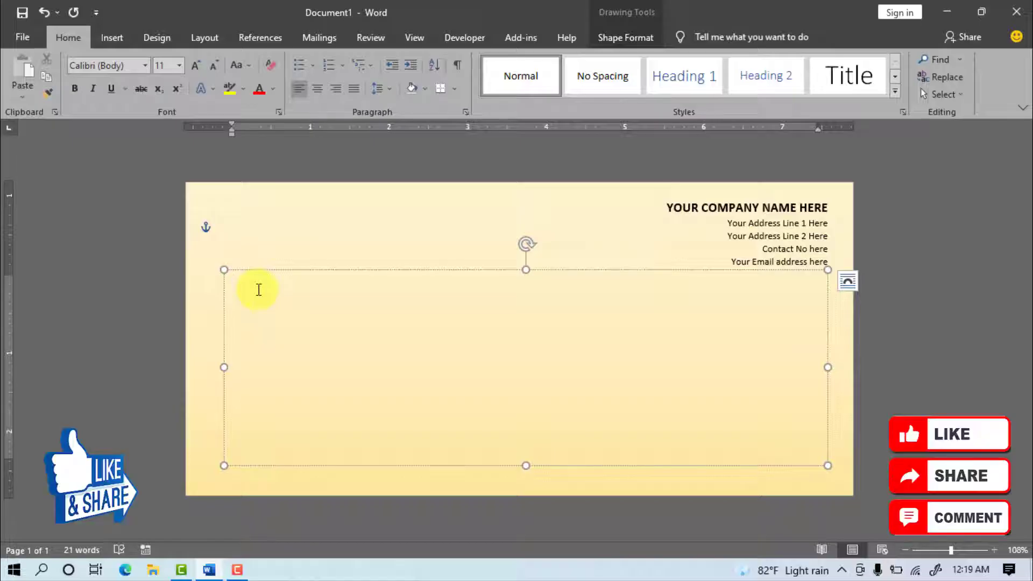
left_click(180, 65)
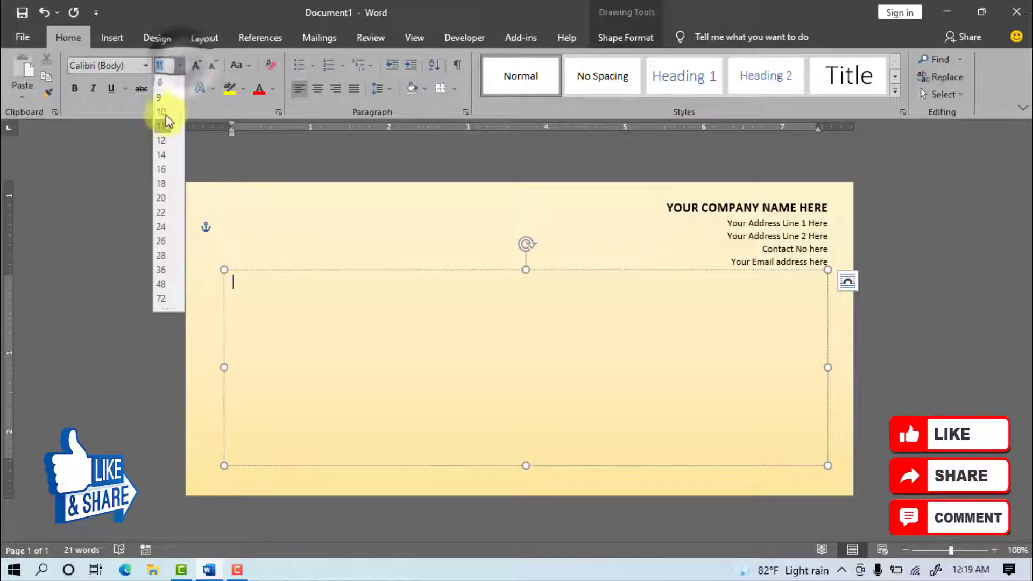
left_click(162, 98)
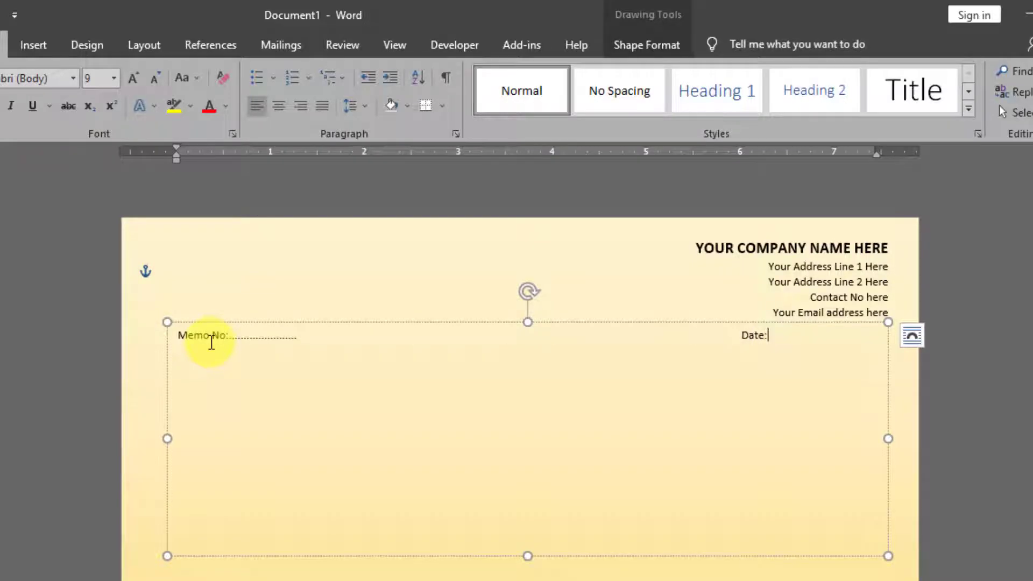
type("Received with thanks")
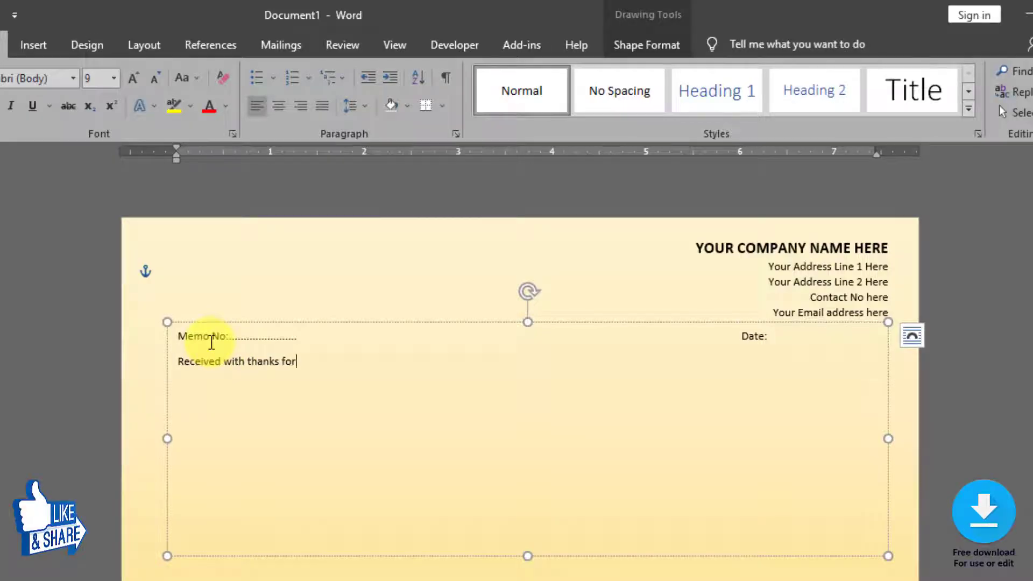
type(" from............................................................................................................................................................................................................................")
key("Return")
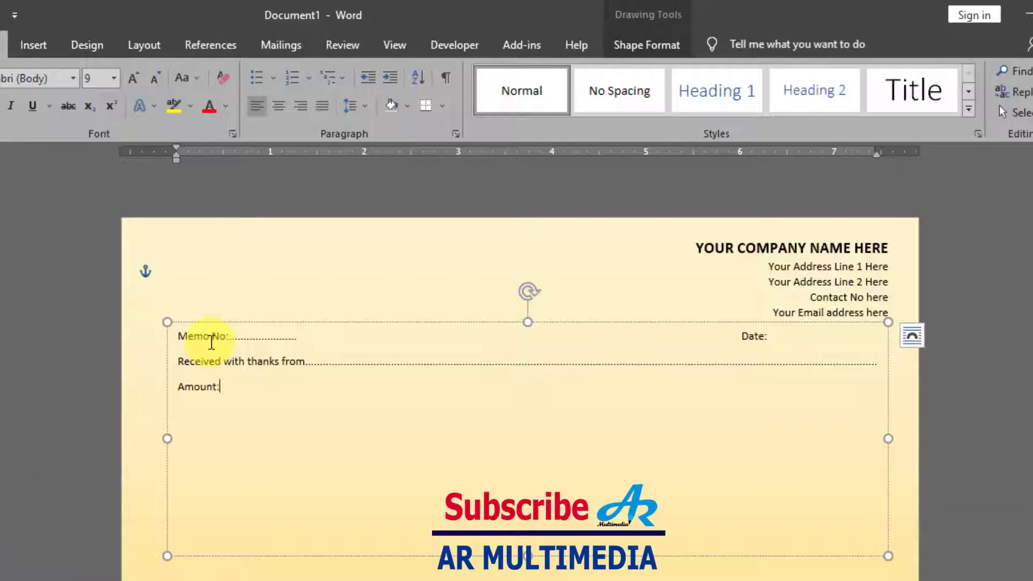
- Add dotted fields "Amount:", "By Cash / Cheque No:", "Bank", "Date:", "For the Purpose of:" and "Contact No:", and a final "Amount:" label
type("........................")
key("Return")
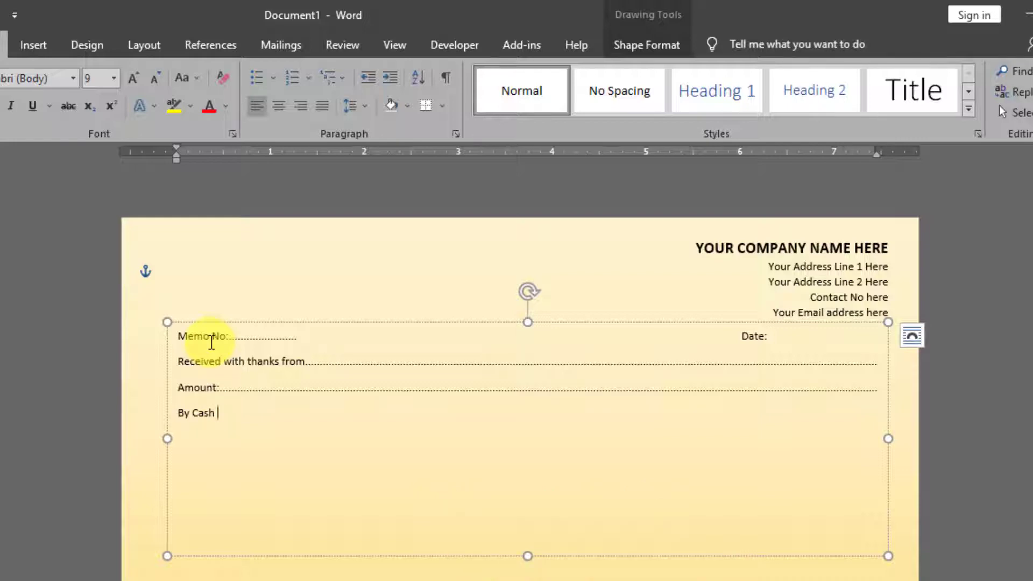
type(":.....................................")
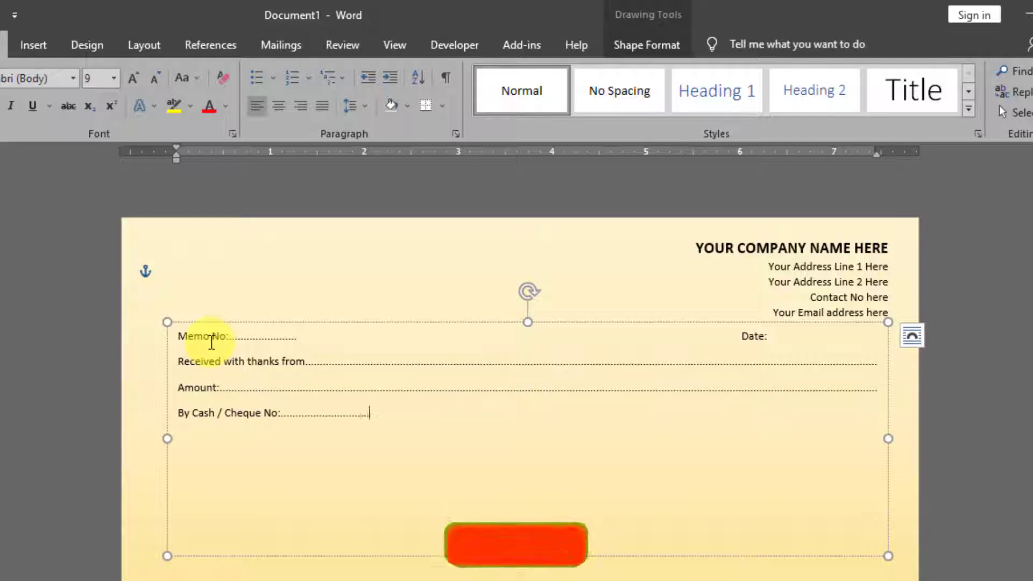
type(". Bank ............................")
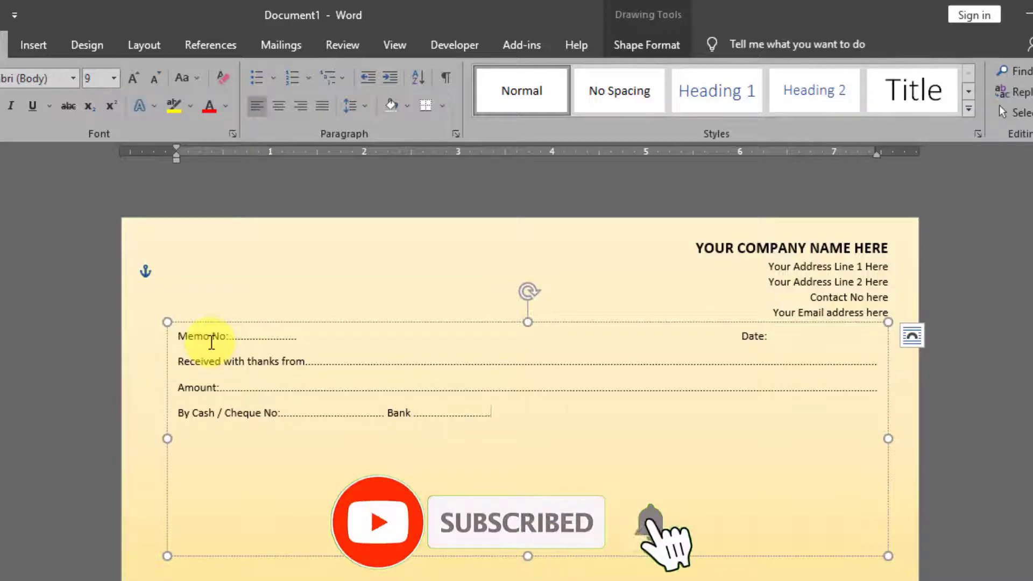
type("....................................................................................... Date:..............................")
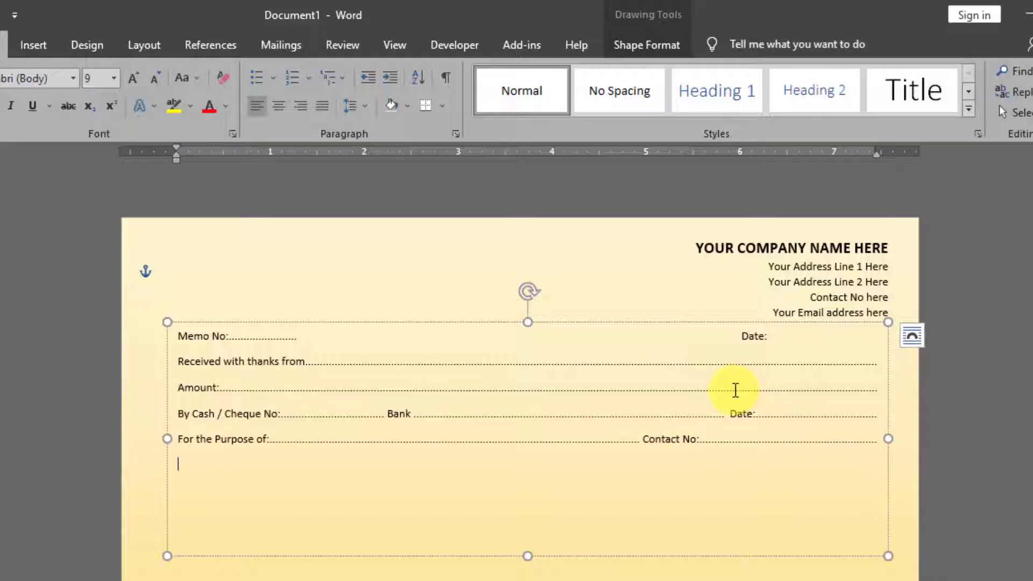
type("Amount:")
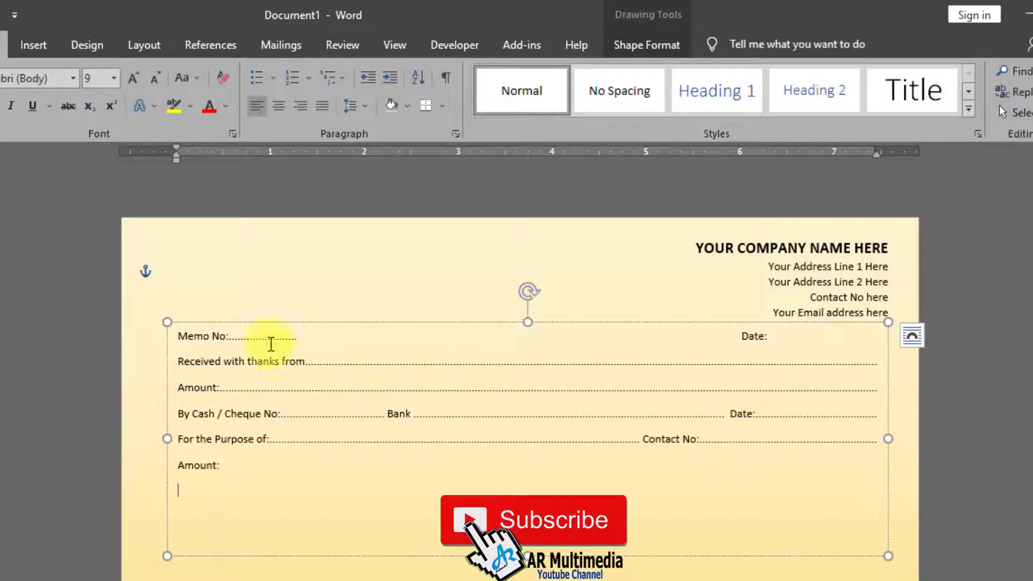
- Set the line spacing of all the receipt form lines to 1.5
left_click_drag(202, 338, 692, 470)
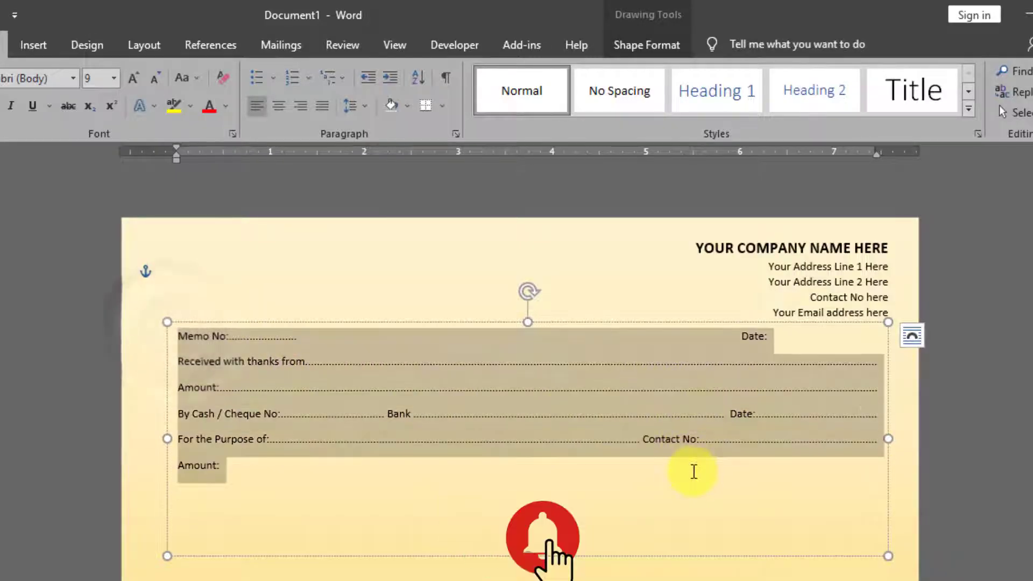
left_click(364, 105)
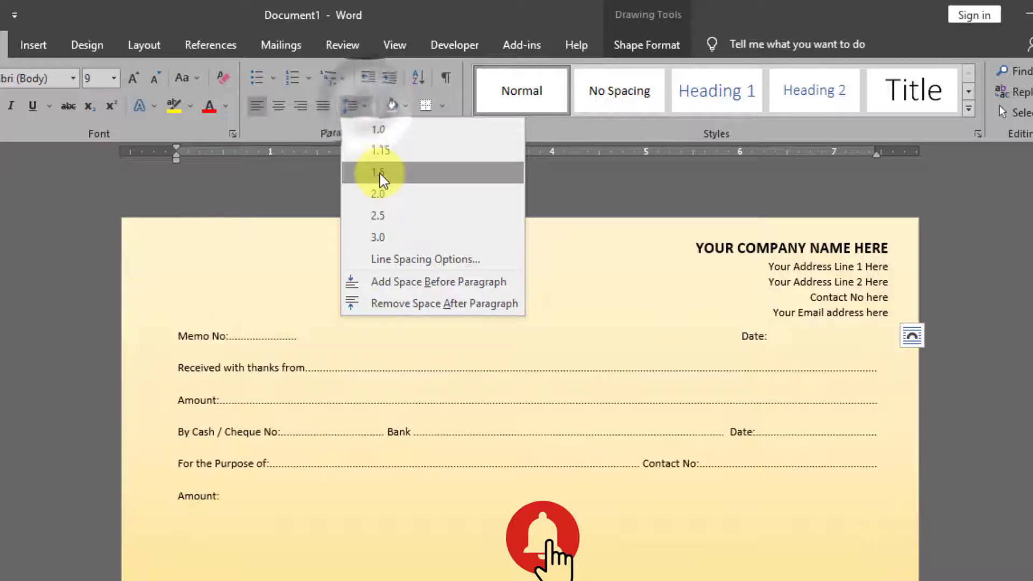
left_click(381, 176)
- Add "Received By" and "Authorized Signature" on one line at the form's bottom, extending the text box to fit
left_click(277, 533)
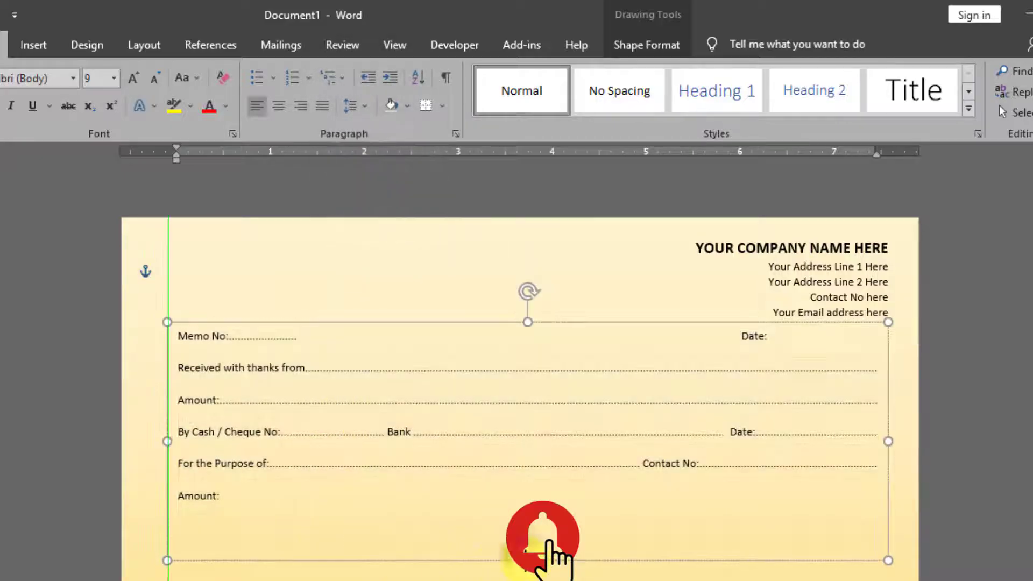
left_click(256, 543)
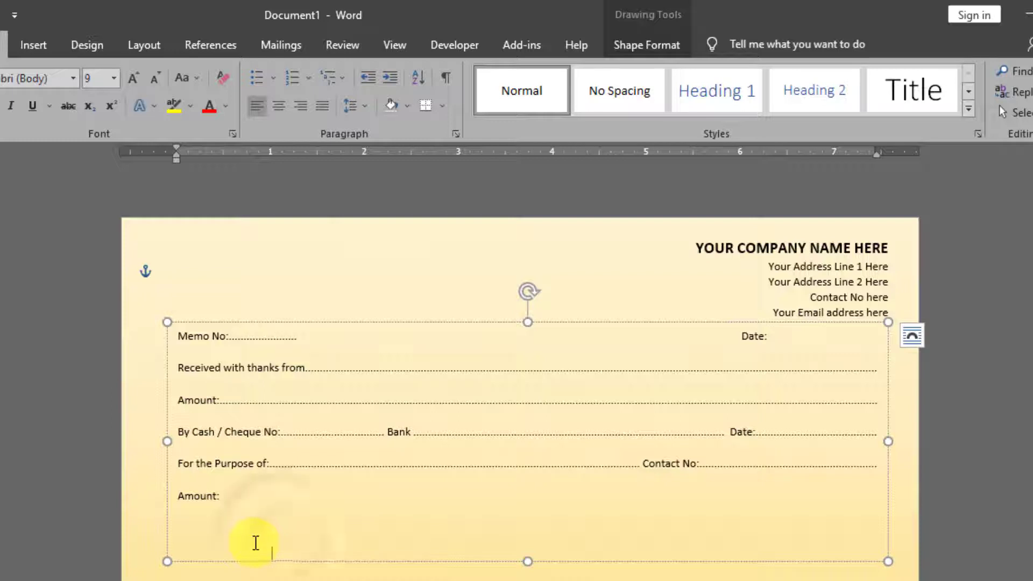
type("Received By")
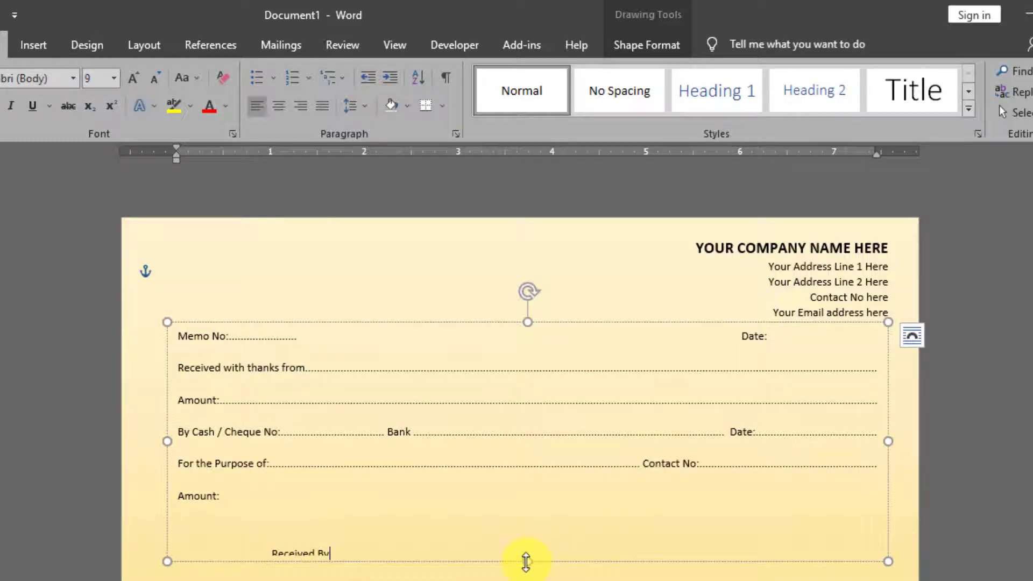
left_click_drag(528, 562, 528, 566)
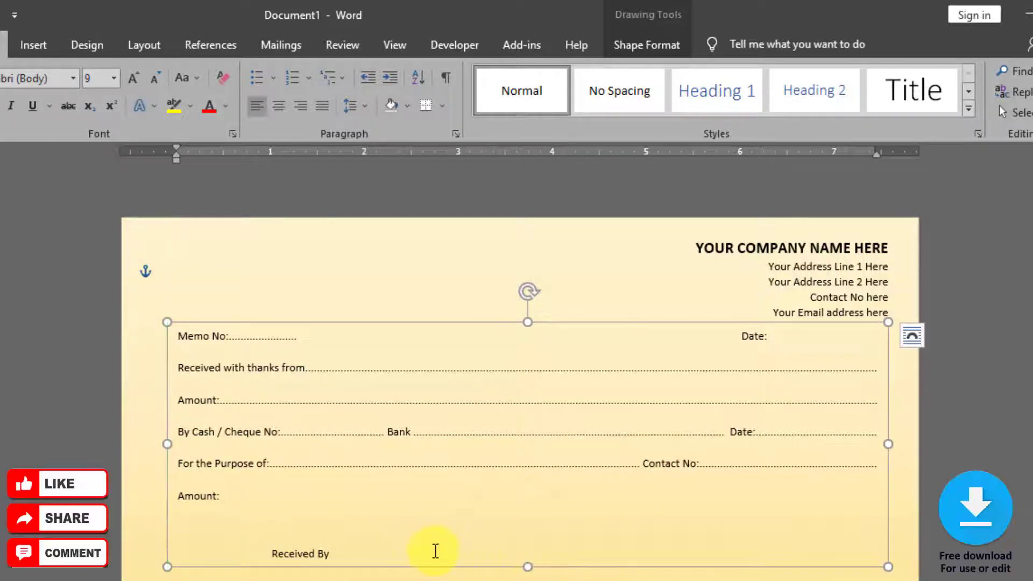
type("By")
left_click(417, 549)
key("Tab")
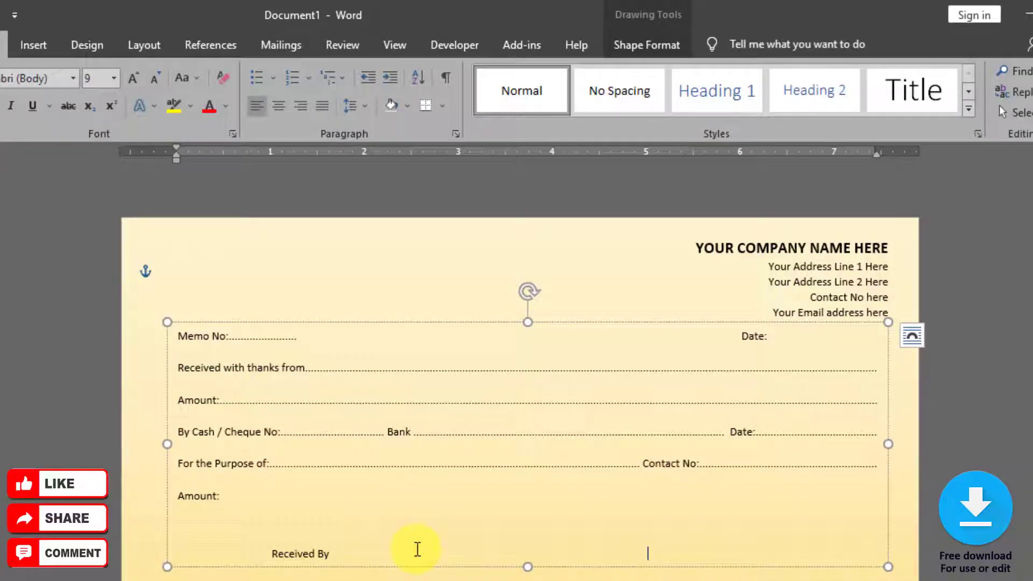
type("Authorized Signature")
- Insert the Webdings box symbol with character code 49 before "Cash" in the "By Cash / Cheque No:" line
left_click(241, 500)
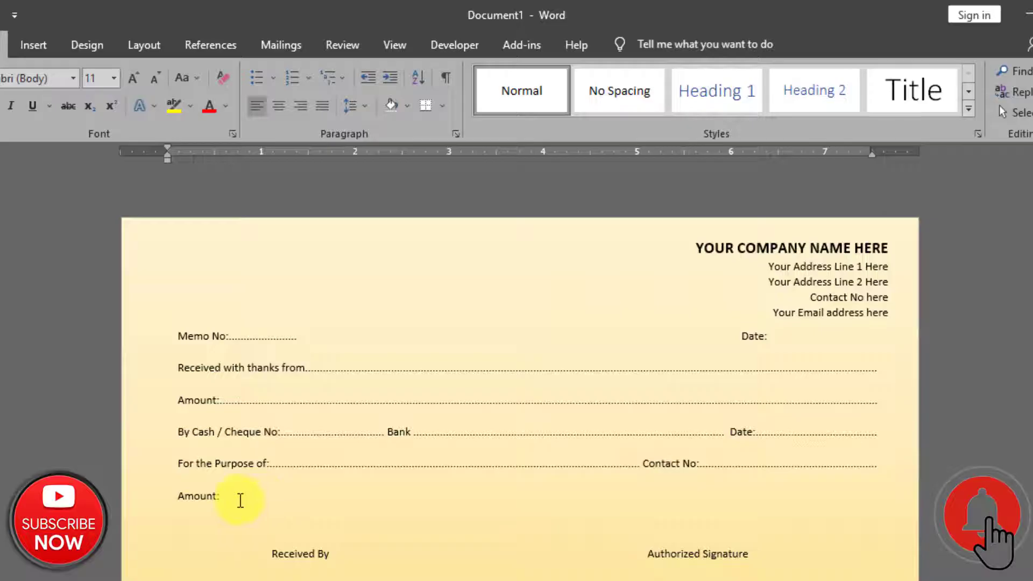
left_click(194, 431)
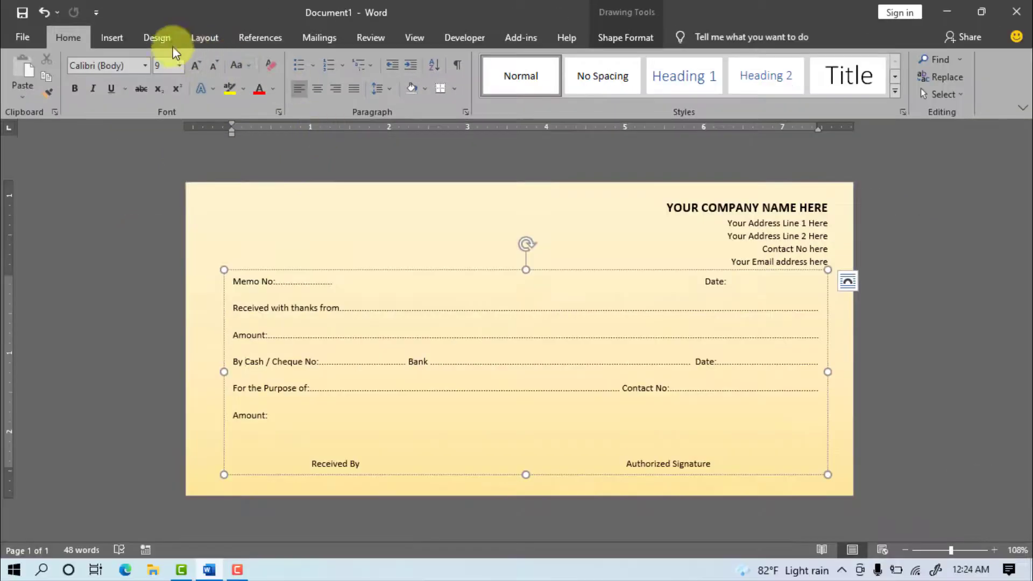
left_click(35, 46)
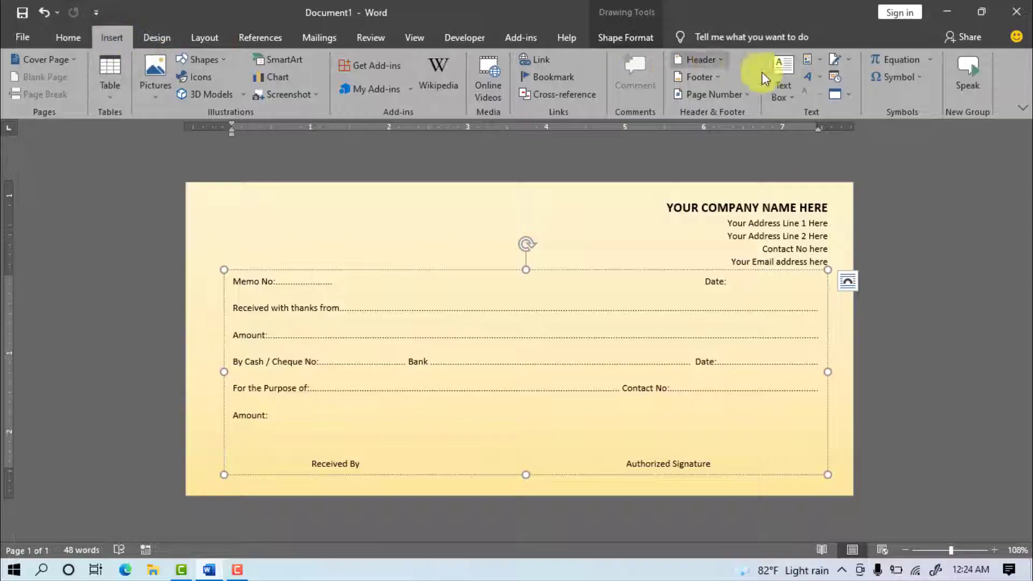
left_click(904, 78)
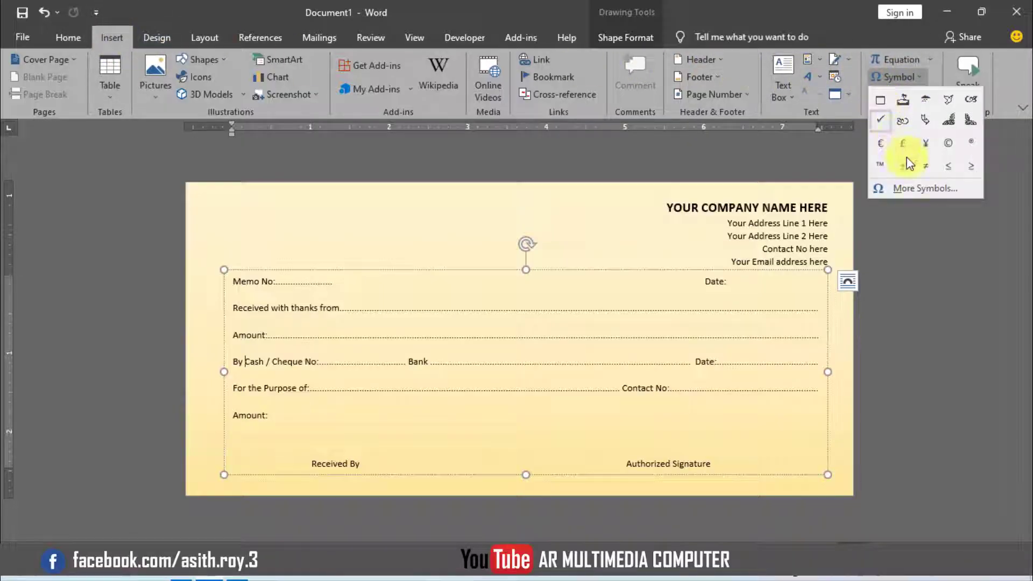
left_click(910, 188)
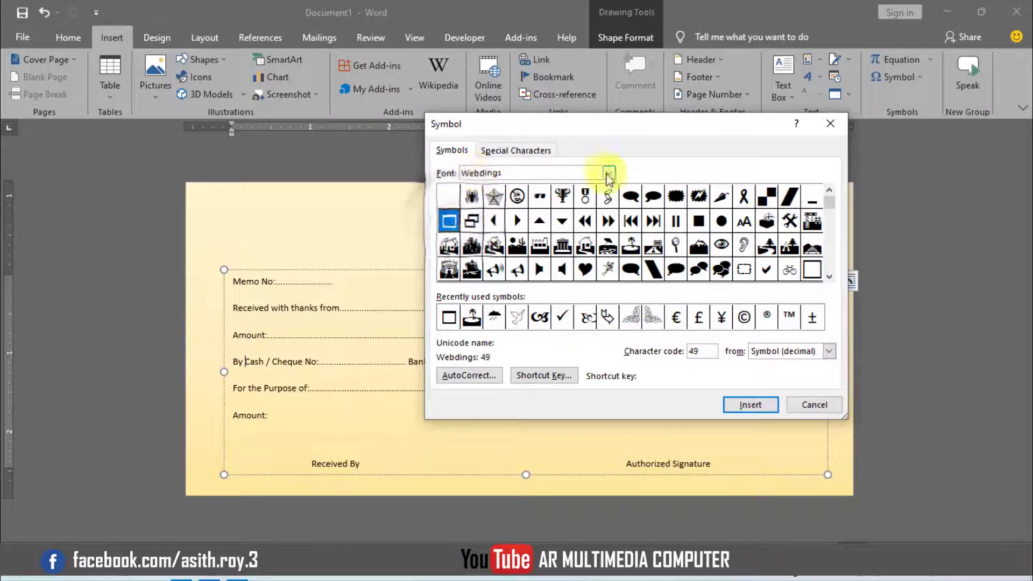
left_click(743, 405)
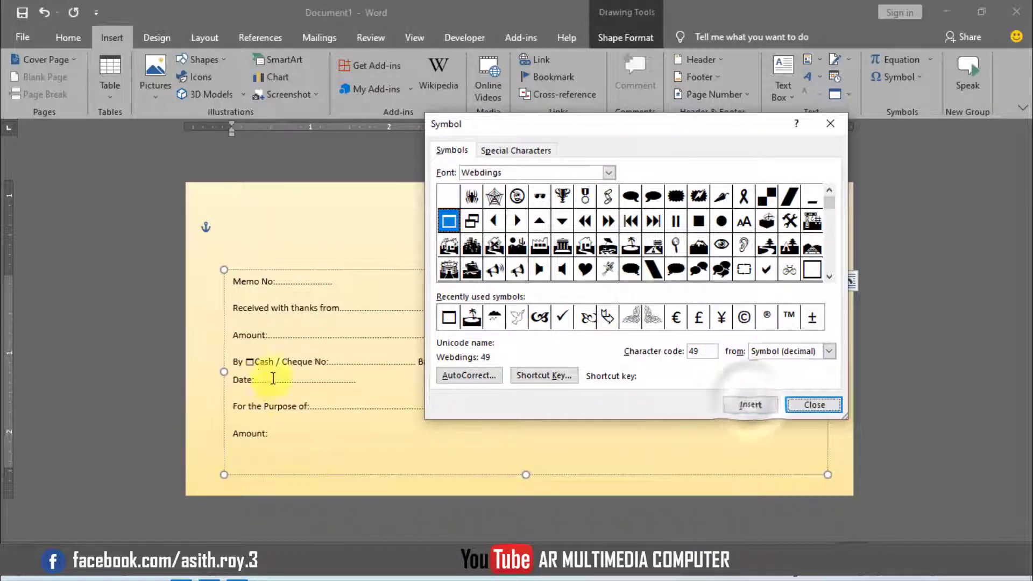
left_click(249, 362)
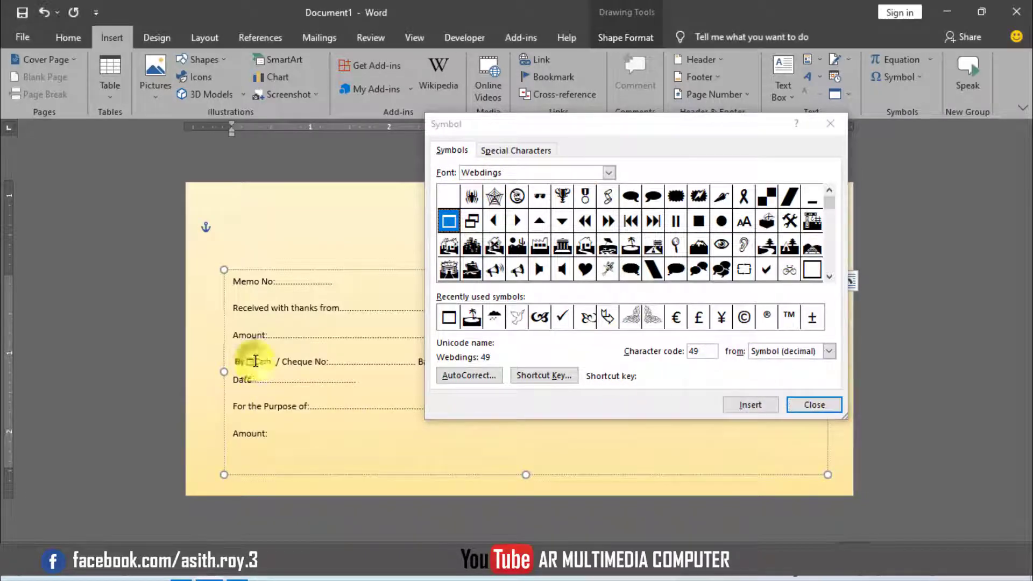
left_click(810, 404)
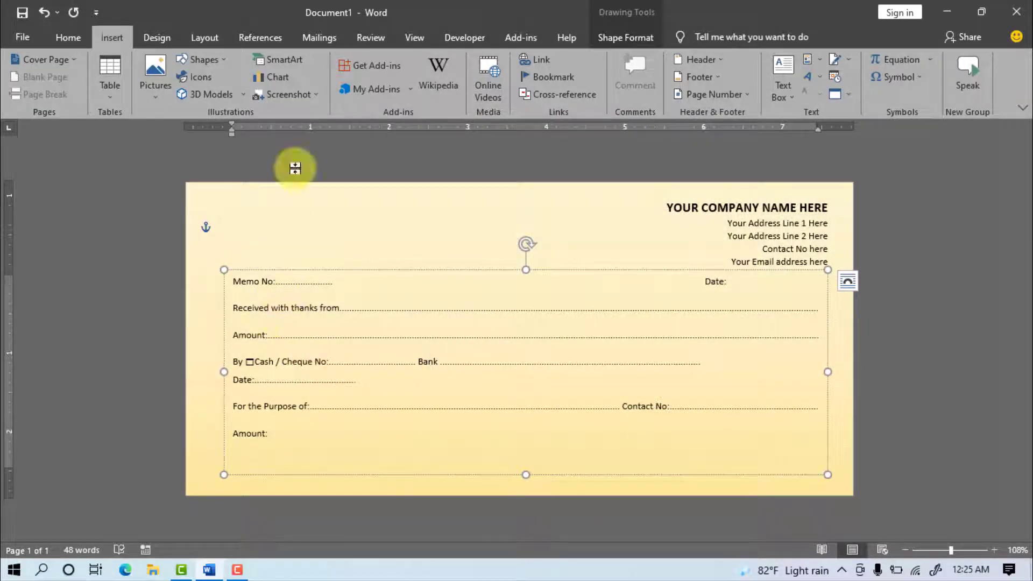
- Insert the same box symbol before "Cheque No:", space both boxes from their words, and shorten the "Bank" dots so "Date:" fits on the line
left_click(900, 77)
left_click(879, 104)
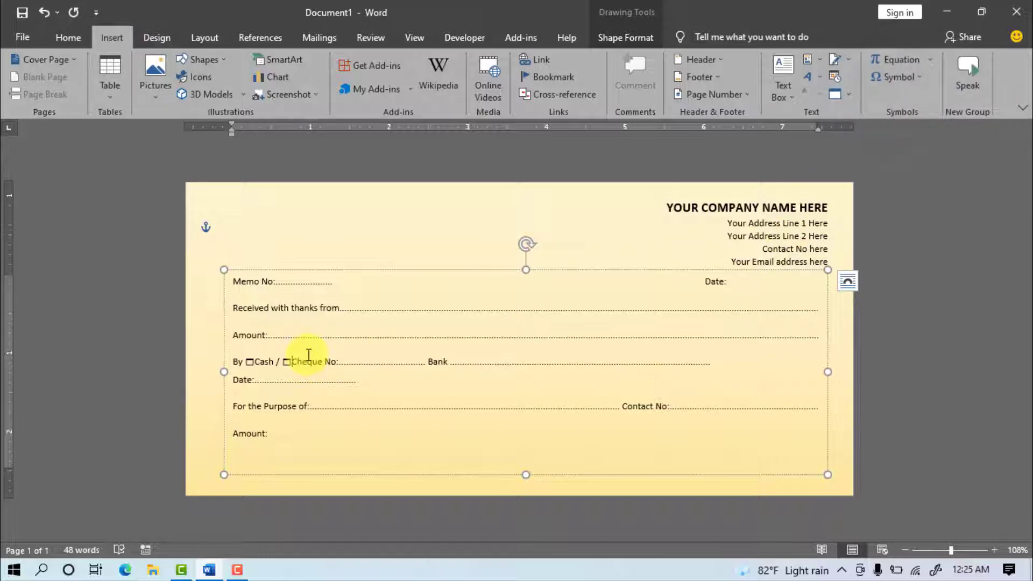
left_click(257, 361)
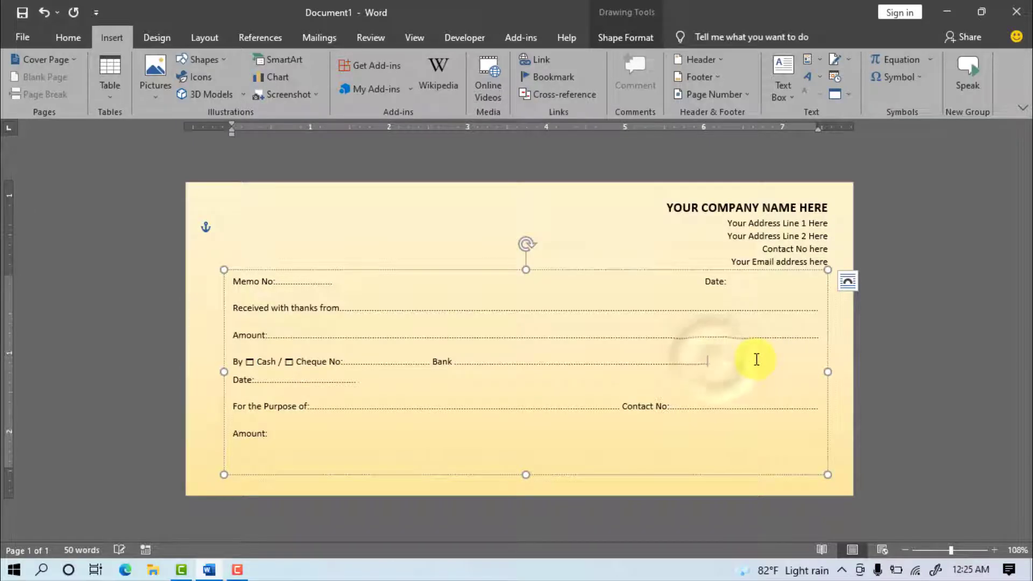
key("Delete")
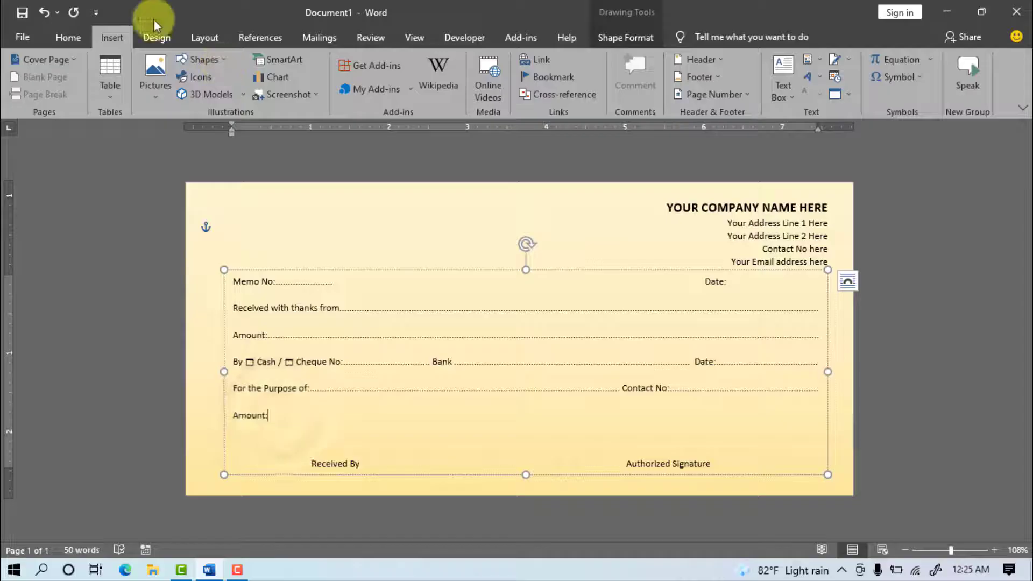
- Draw a rectangle about 1.52" wide and 0.24" high beside the last "Amount:" label
left_click(201, 61)
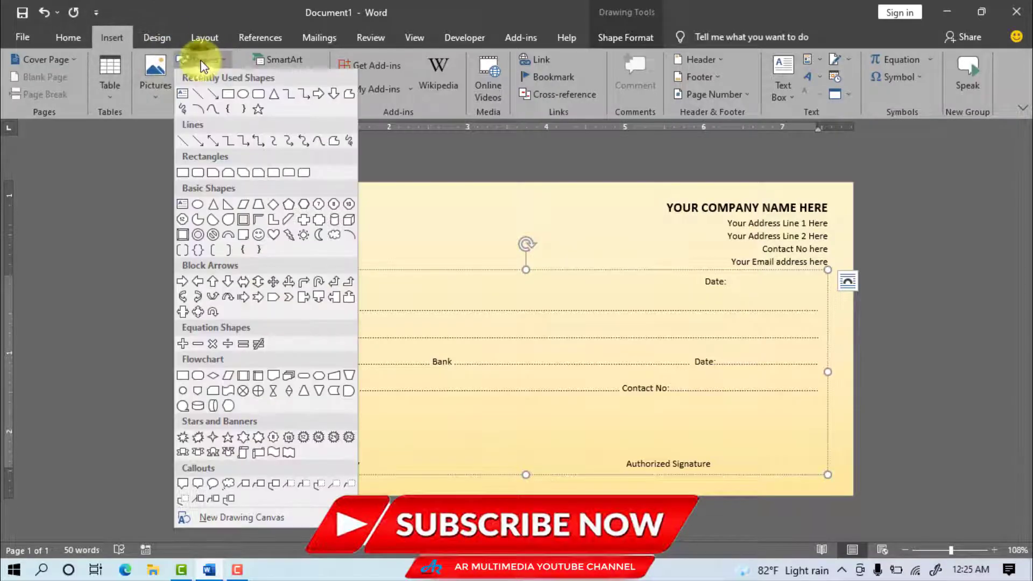
left_click(228, 94)
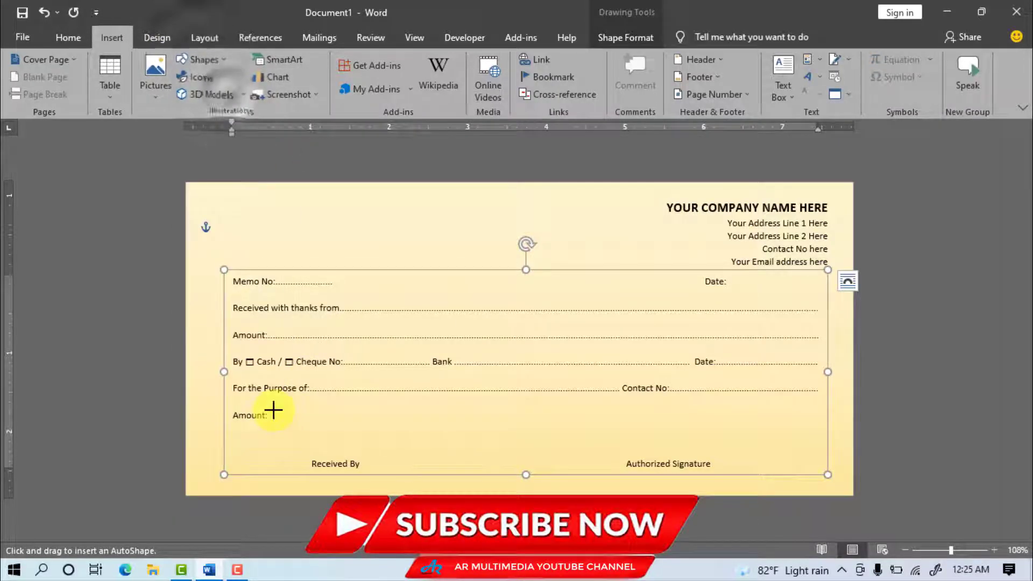
left_click_drag(271, 407, 390, 426)
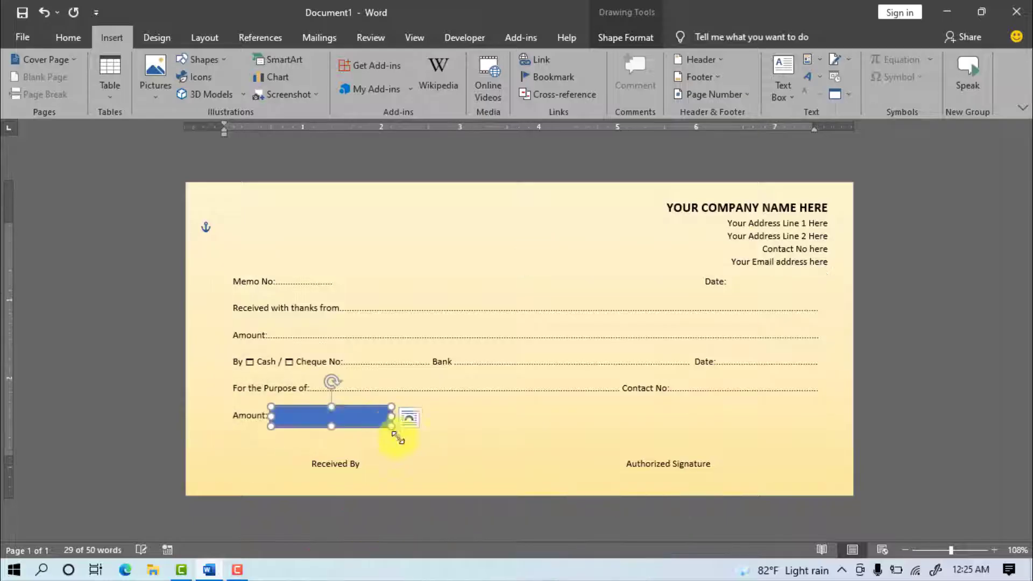
- Give the amount rectangle a black ¾ pt outline and no fill
left_click(371, 77)
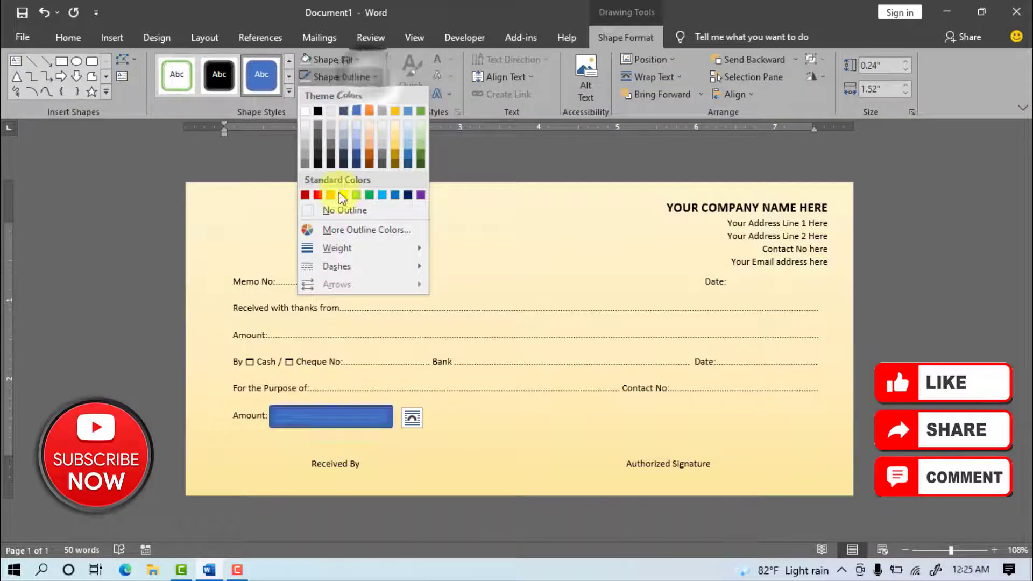
mouse_move(338, 249)
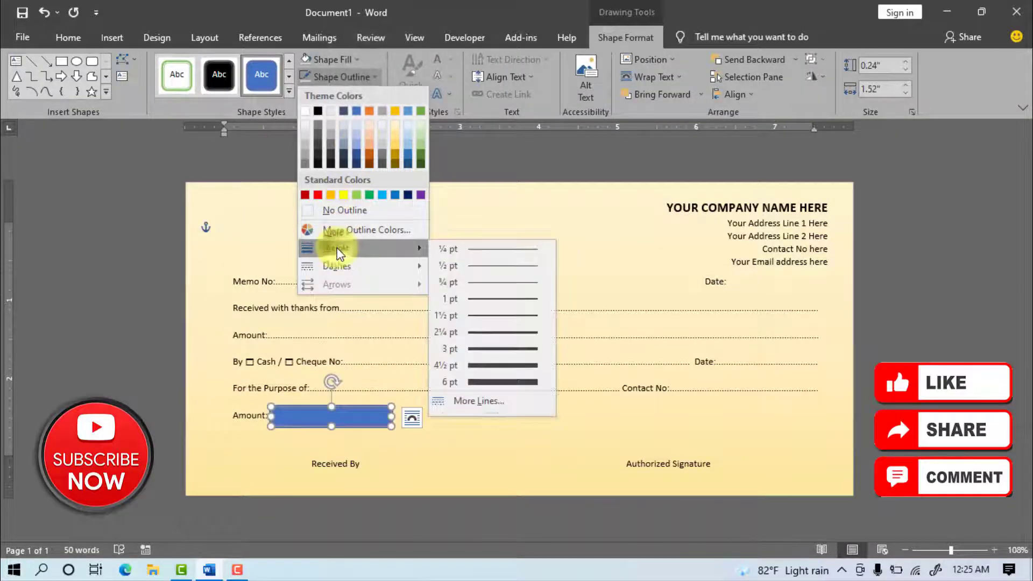
left_click(490, 282)
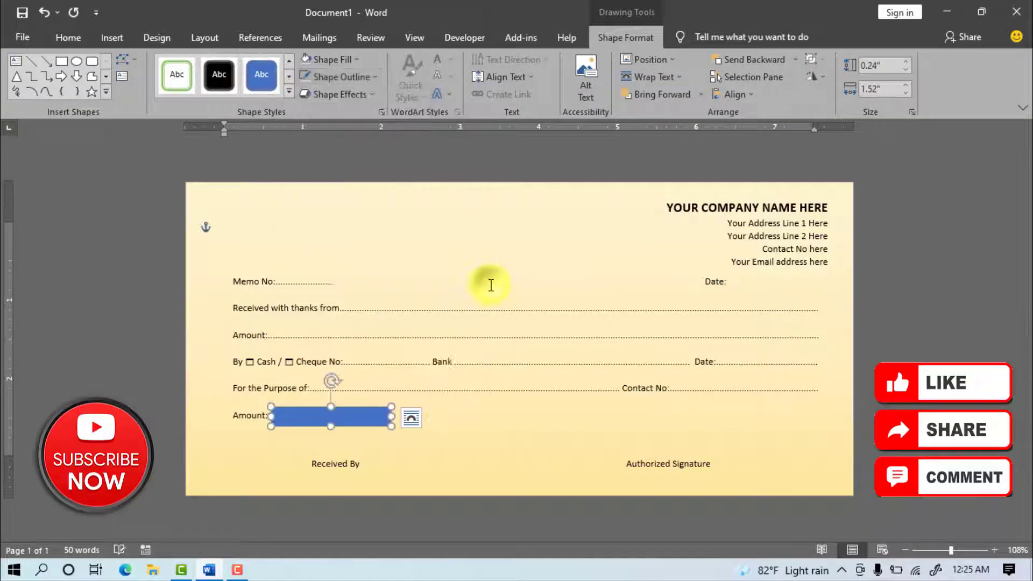
left_click(357, 77)
left_click(317, 111)
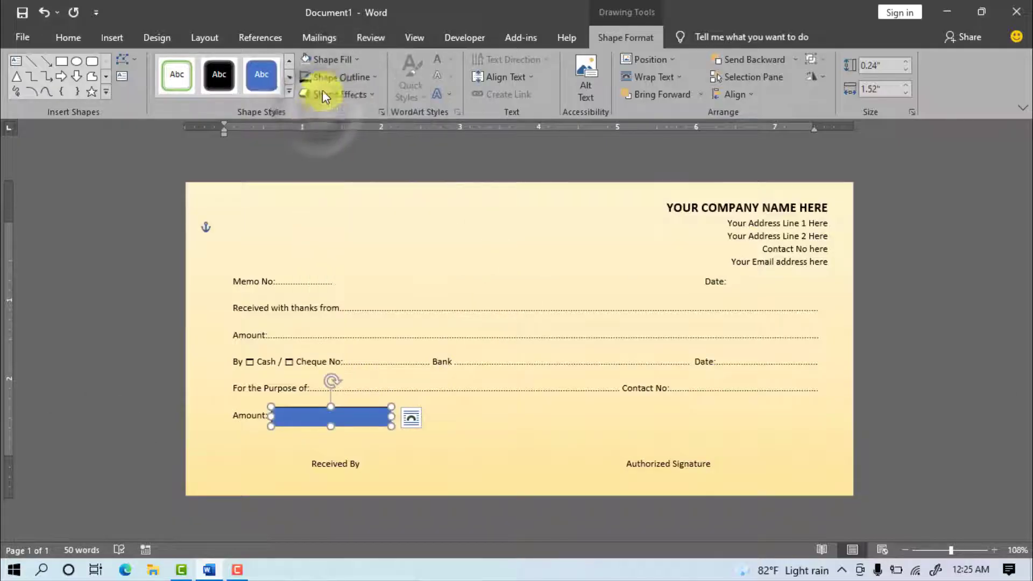
left_click(350, 59)
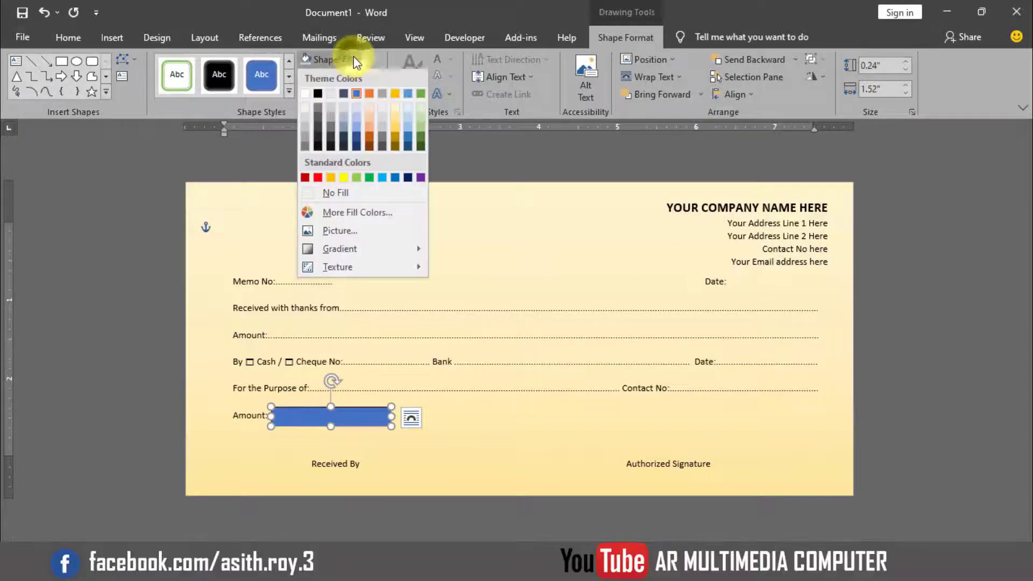
left_click(333, 193)
left_click(432, 534)
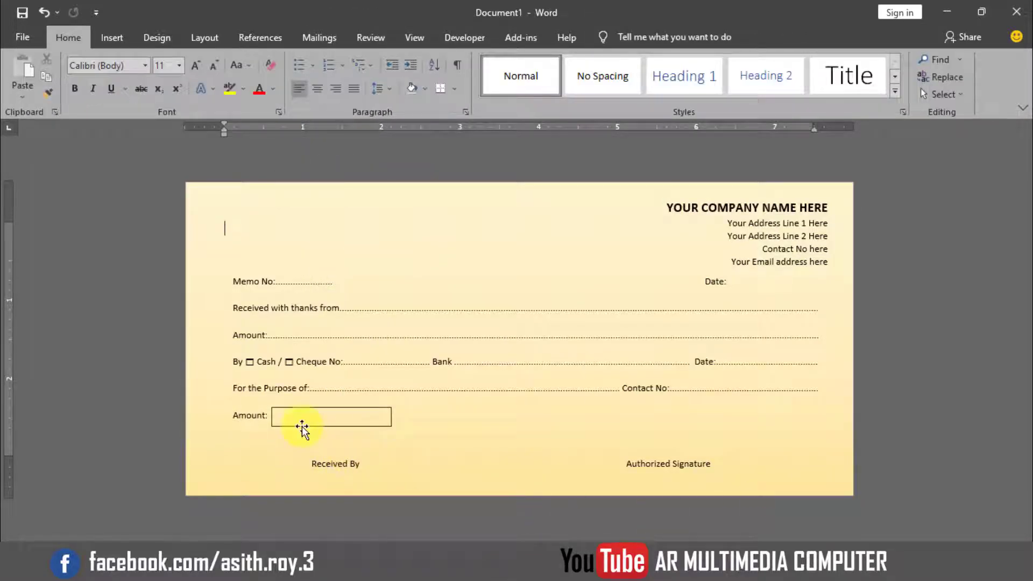
- Draw a rectangle about 9.21" wide and 0.77" high as a band across the full width of the receipt's bottom edge
left_click(112, 38)
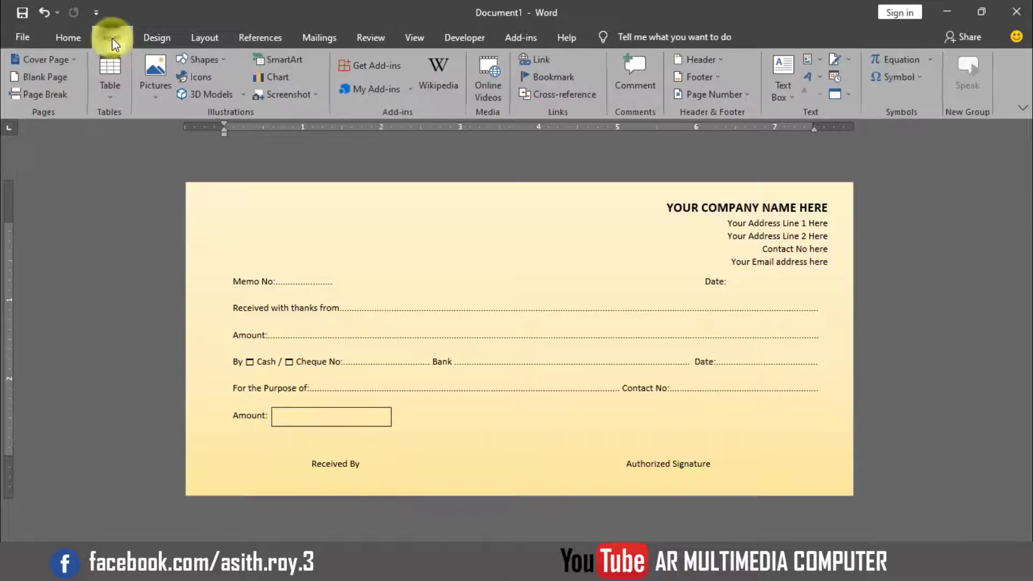
left_click(206, 60)
left_click(225, 93)
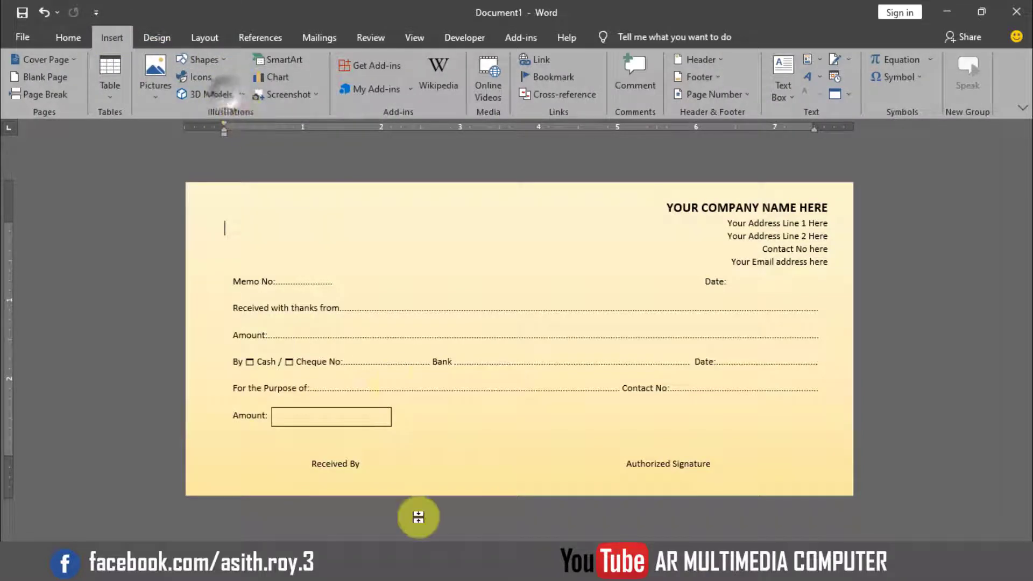
mouse_move(187, 475)
left_mouse_down()
mouse_move(604, 528)
mouse_move(861, 504)
left_mouse_up()
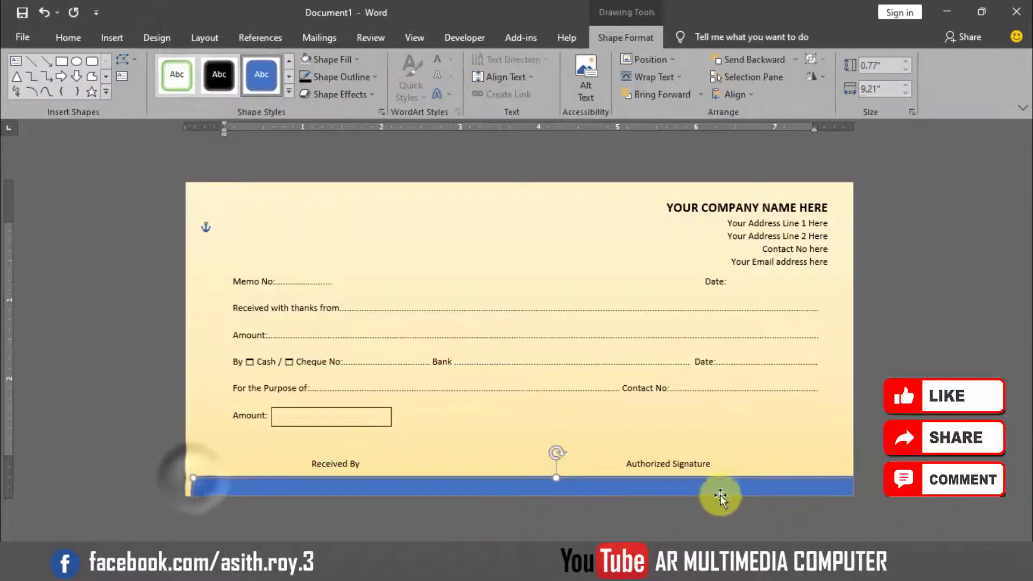
left_click_drag(701, 485, 702, 484)
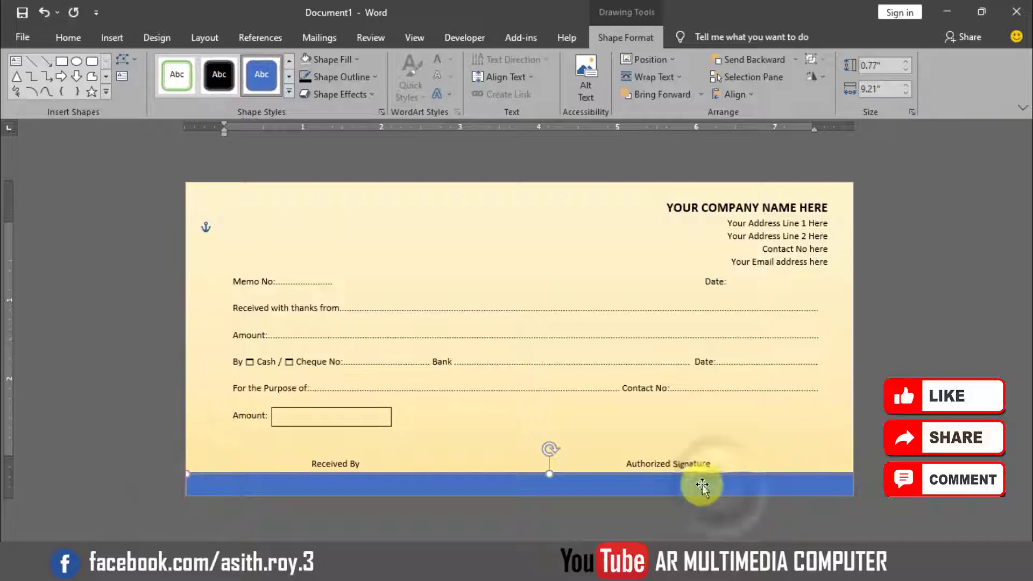
- Remove the bottom band's outline and fill it with the lightest blue theme tint
left_click(326, 77)
left_click(351, 205)
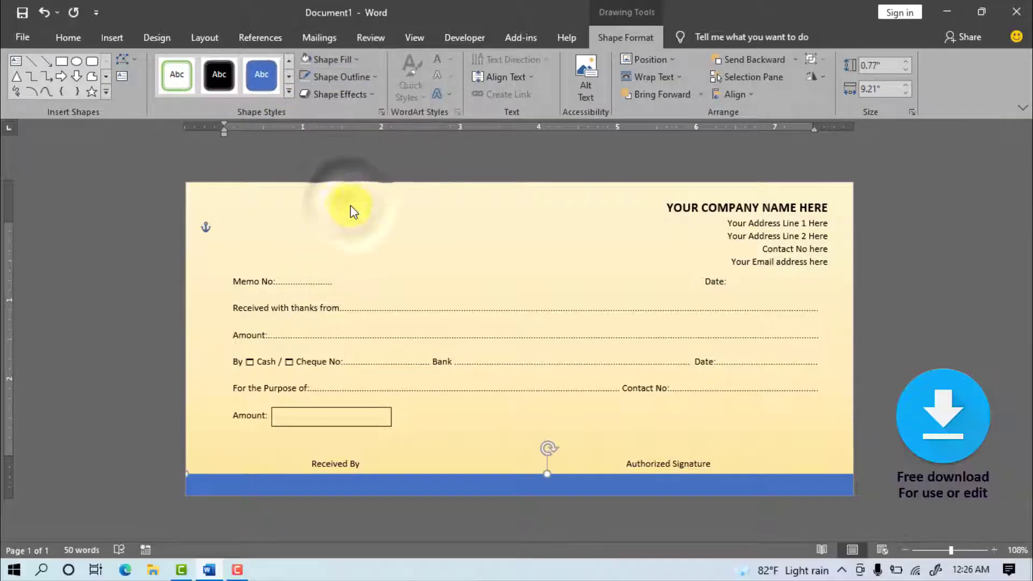
left_click(356, 60)
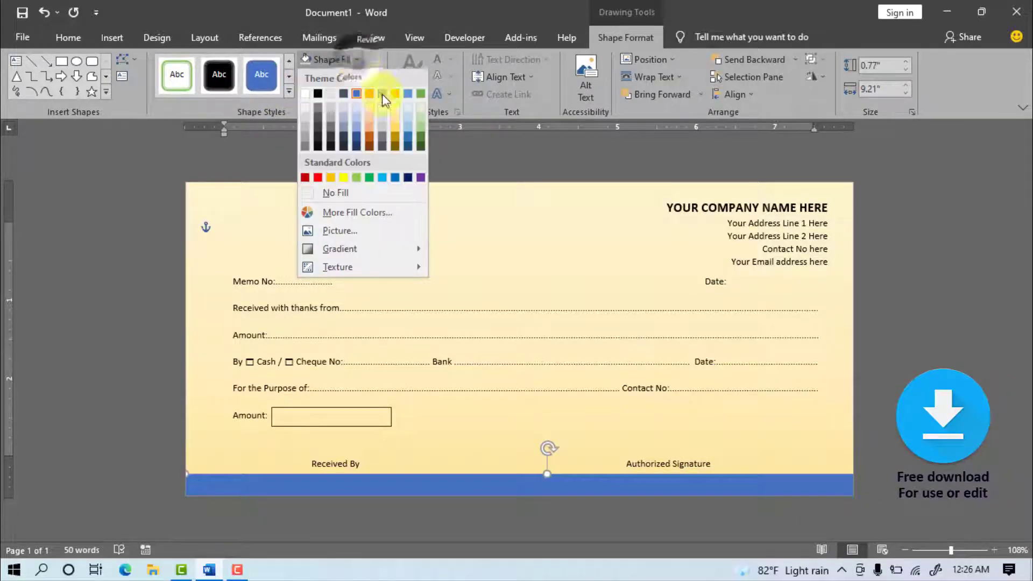
left_click(408, 112)
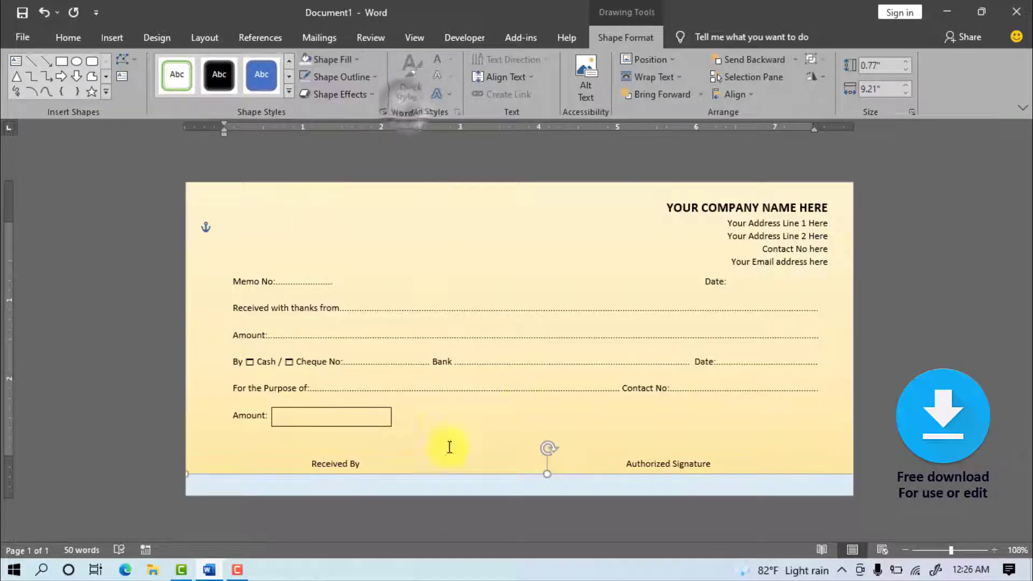
- Duplicate the pale blue bottom band
left_click(68, 38)
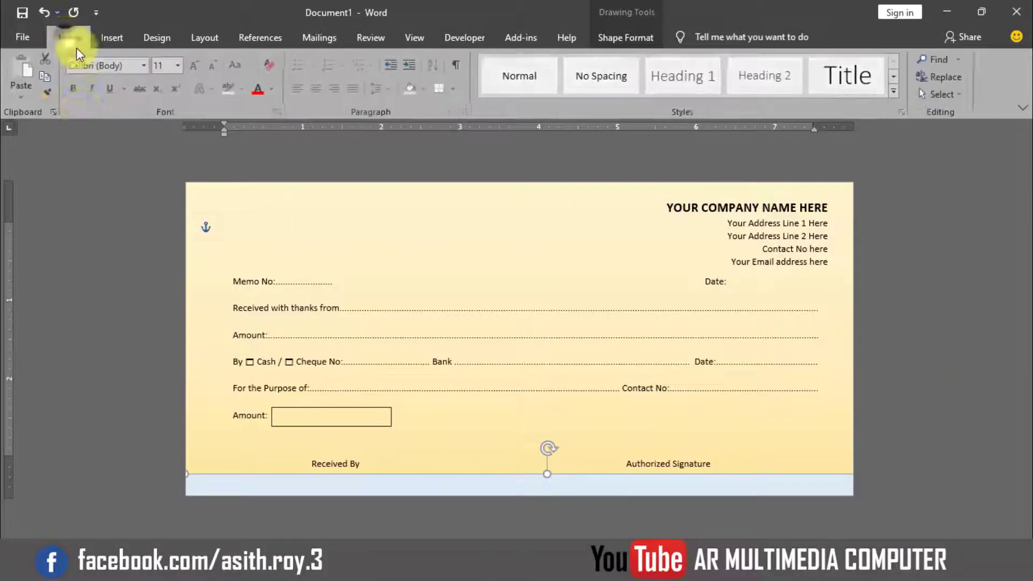
key("ctrl+c")
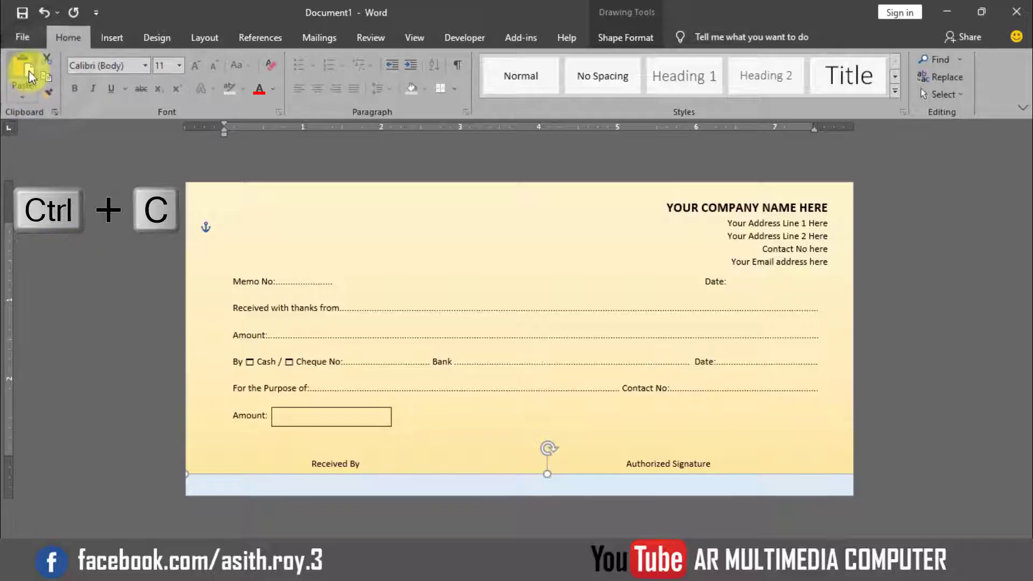
key("ctrl+v")
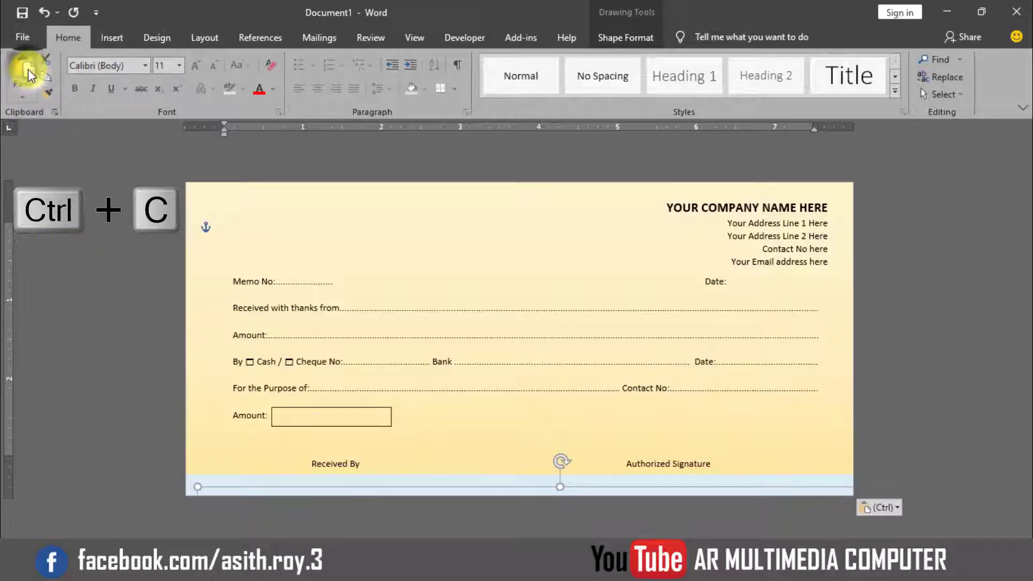
- Fill the duplicated band with the lightest gold theme tint
left_click(625, 37)
left_click(356, 60)
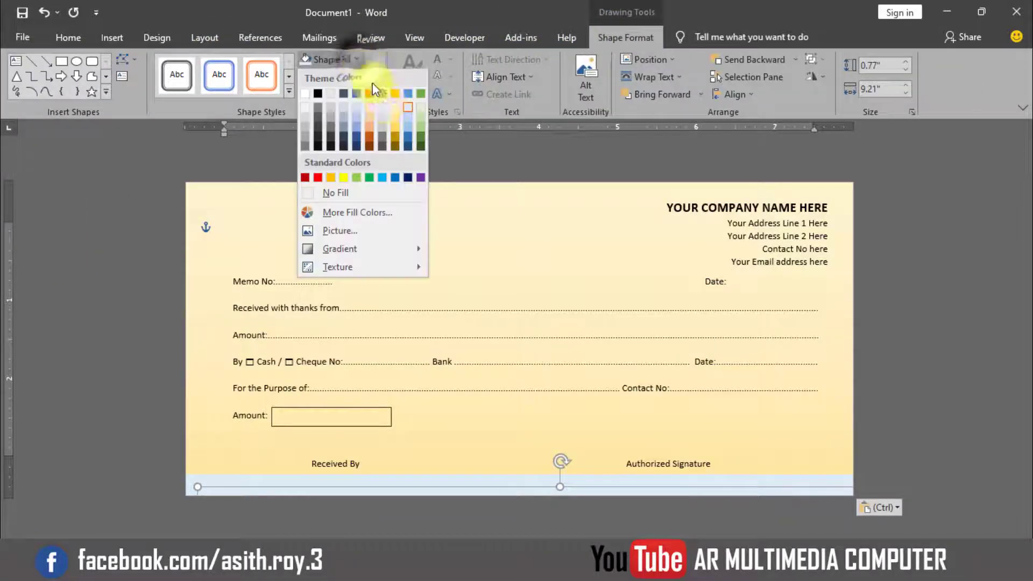
left_click(398, 115)
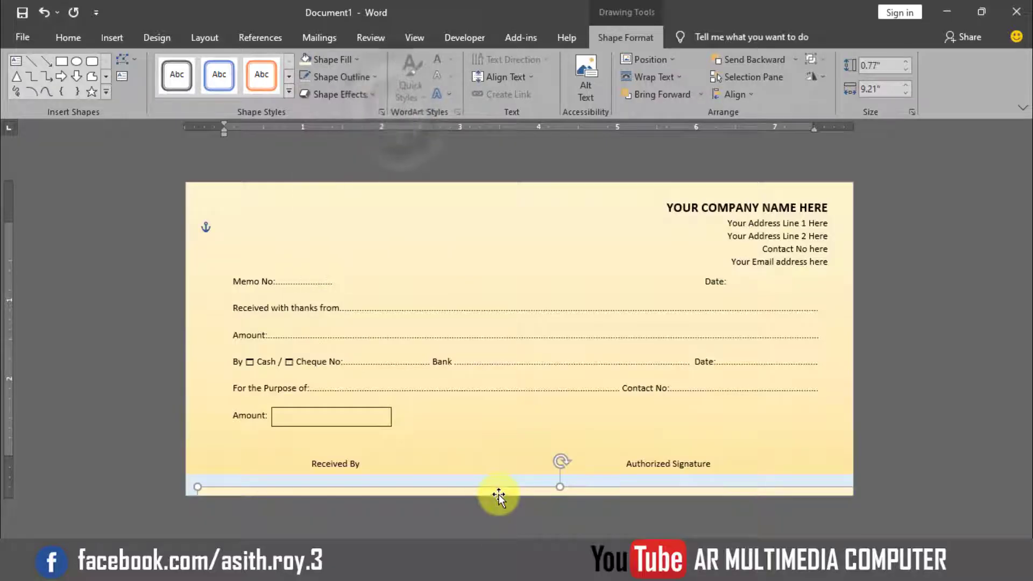
- Align the duplicated band to the page's full width with a thin blue strip above it, and fill it with light orange
left_click_drag(496, 494, 484, 484)
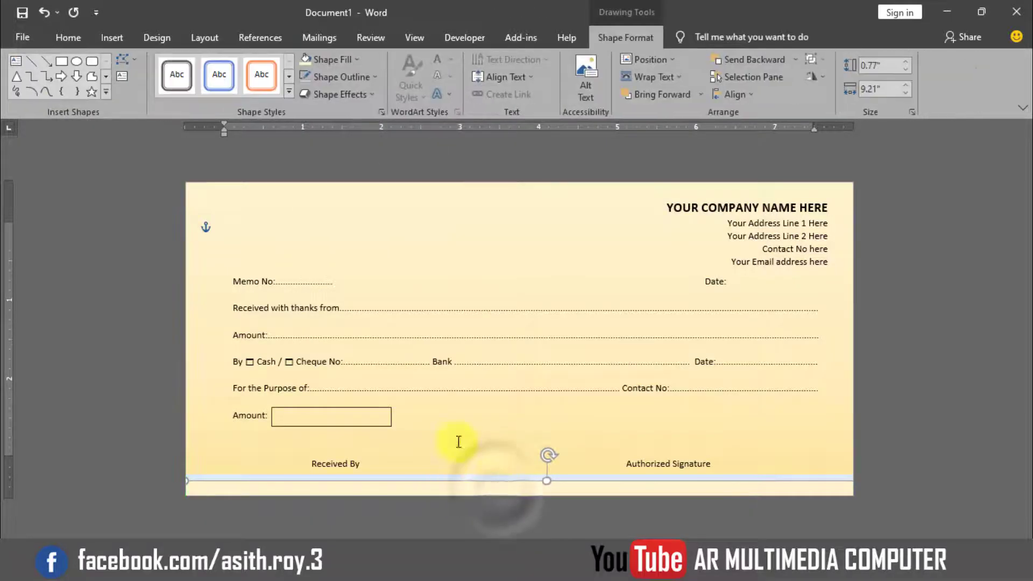
left_click(359, 59)
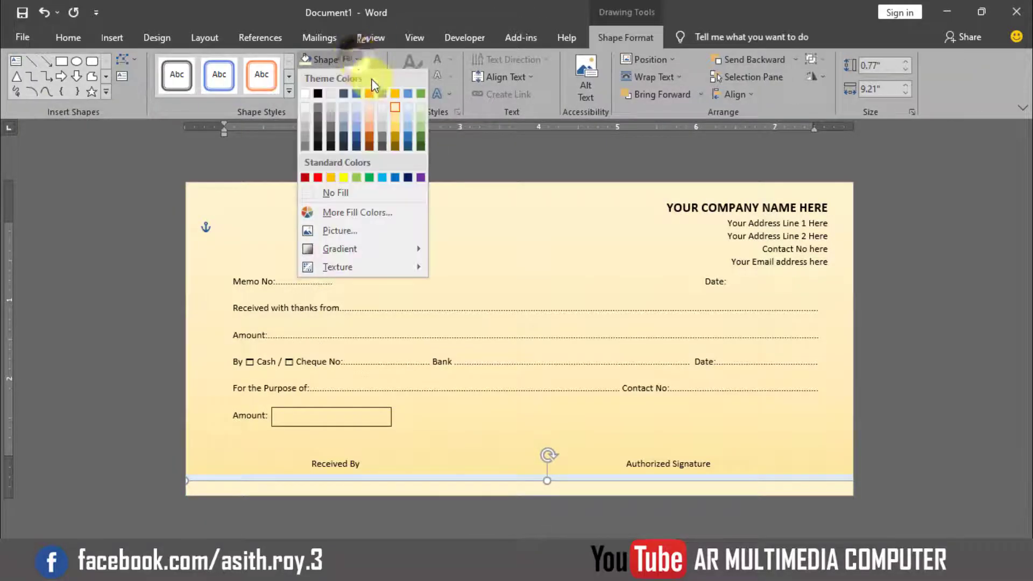
left_click(370, 123)
left_click(904, 444)
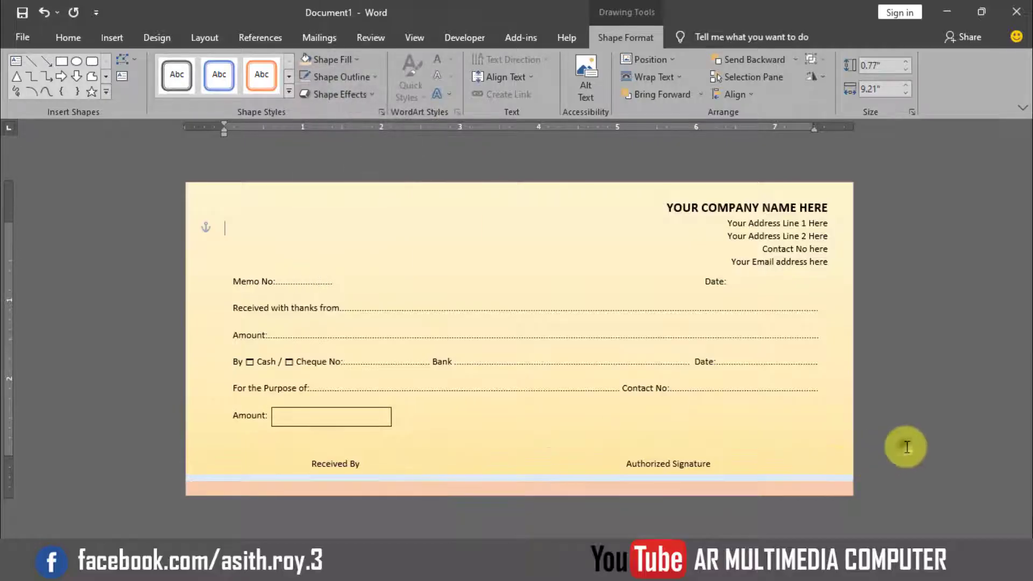
- Draw a horizontal line about 1.15" long above the "Received By" label and make its outline black
left_click(112, 37)
left_click(209, 61)
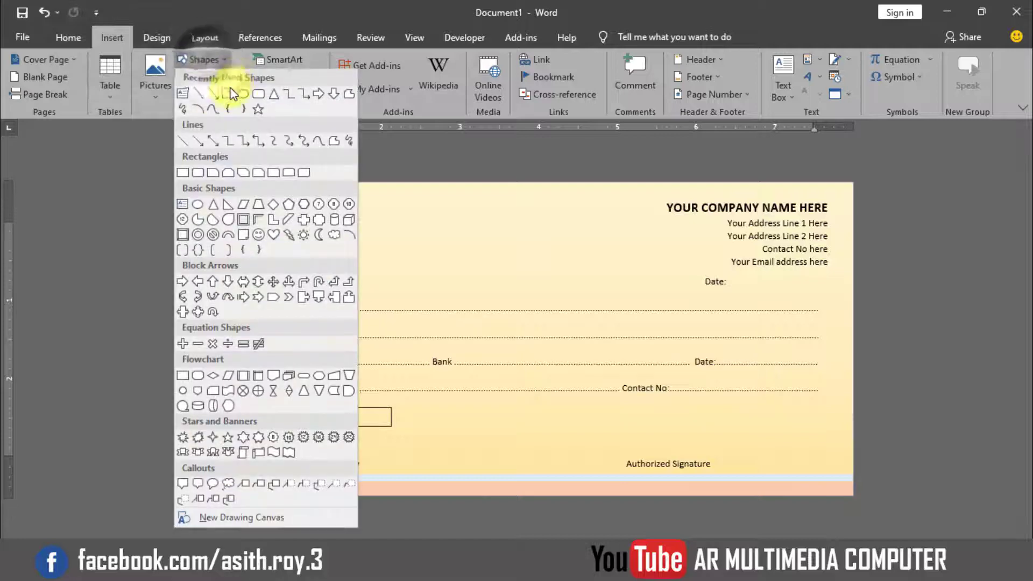
left_click(199, 94)
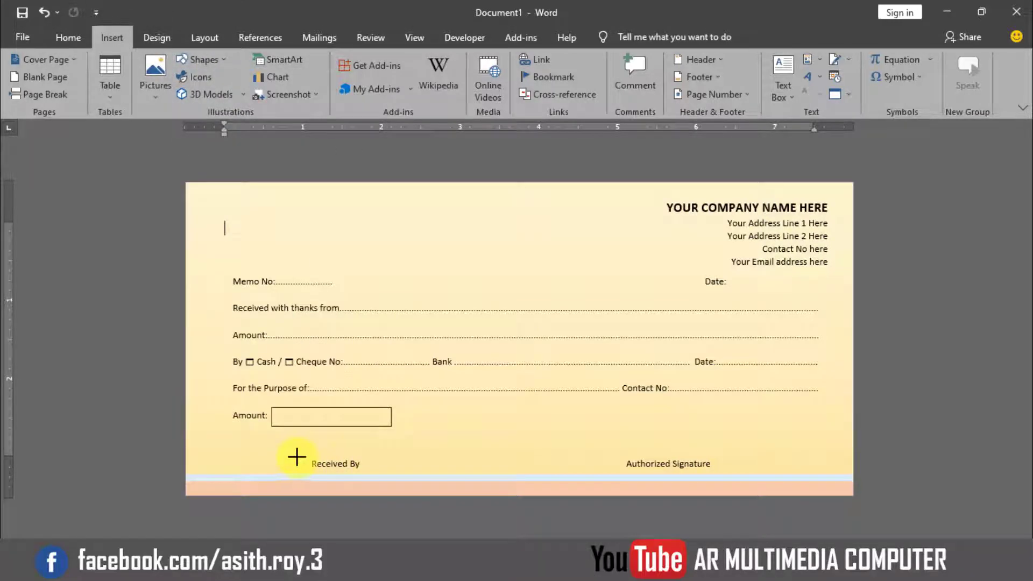
left_click_drag(297, 457, 388, 457)
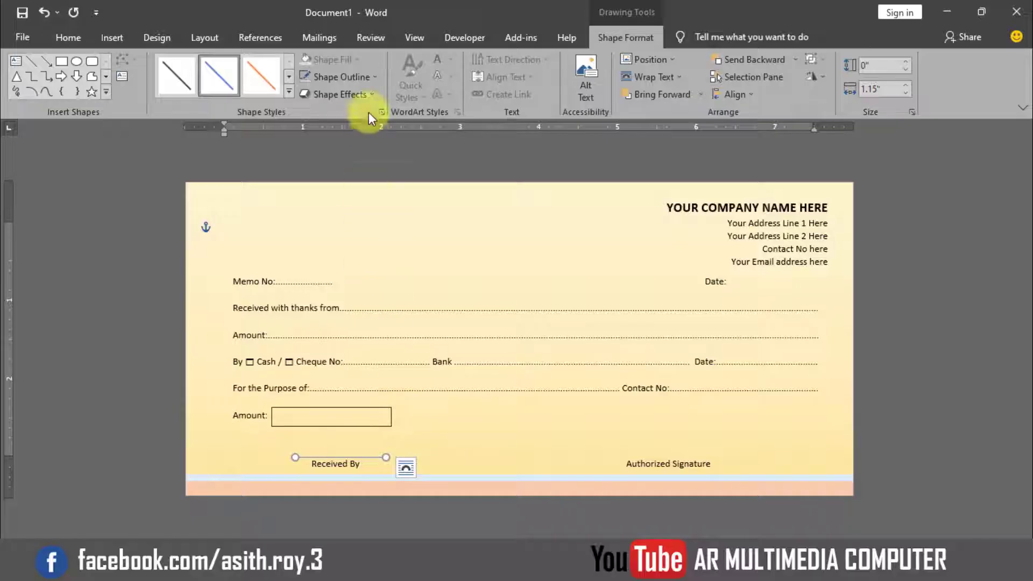
left_click(373, 77)
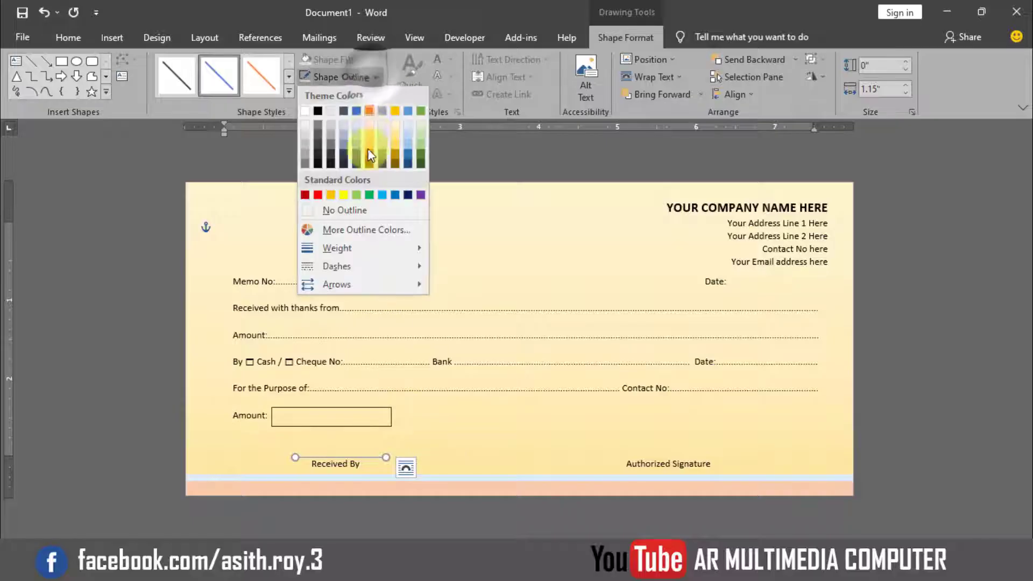
left_click(318, 113)
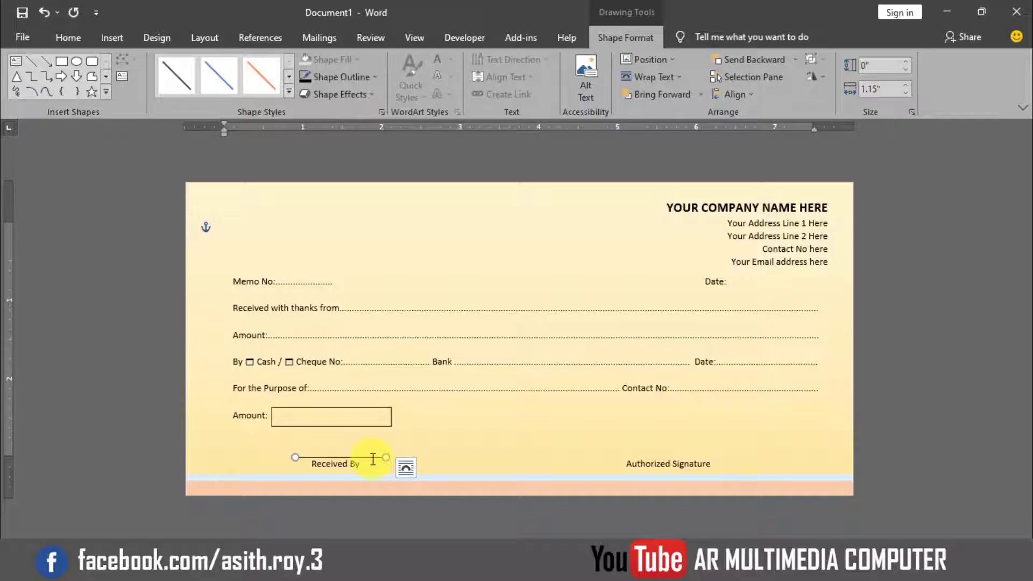
- Duplicate the signature line, place the copy above "Authorized Signature" and stretch it to span the label
key("ctrl+c")
left_click(69, 37)
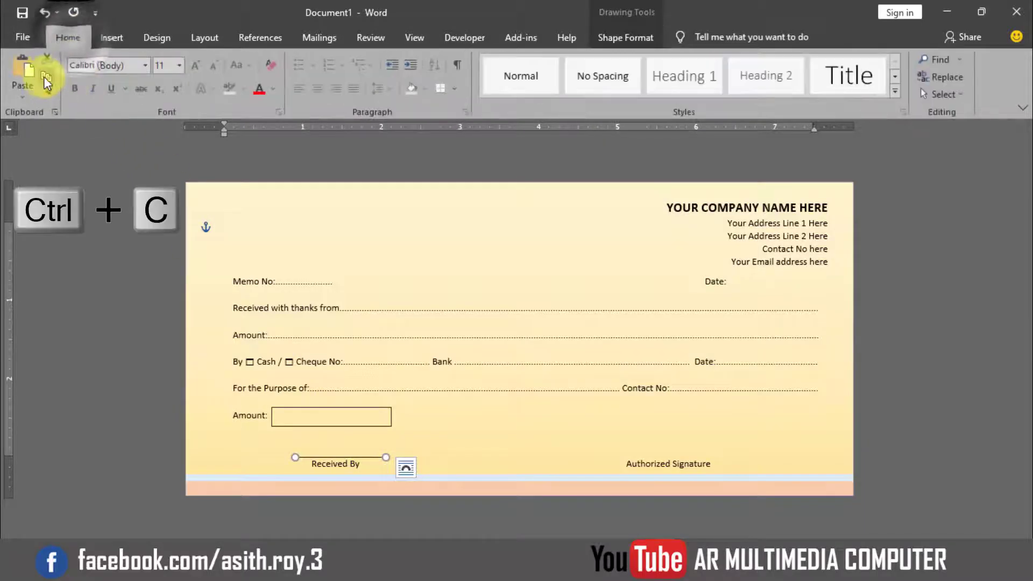
key("ctrl+v")
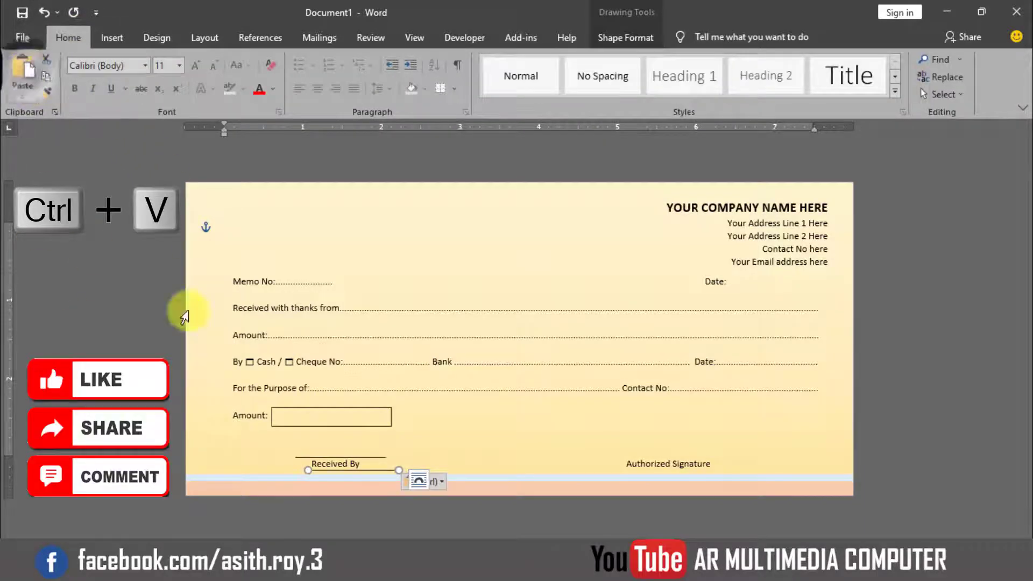
left_click_drag(349, 472, 651, 458)
left_click_drag(725, 454, 727, 456)
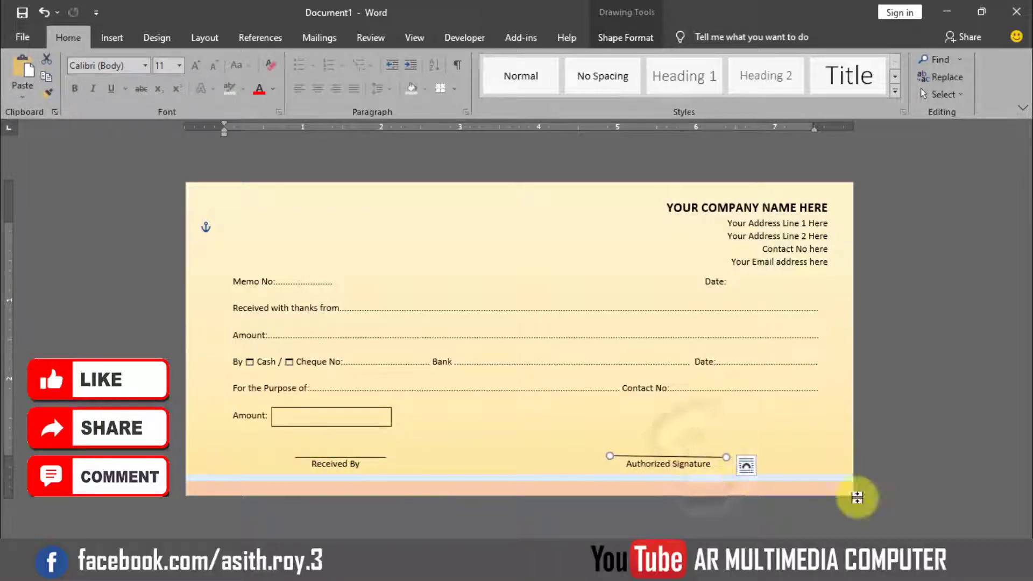
left_click(888, 454)
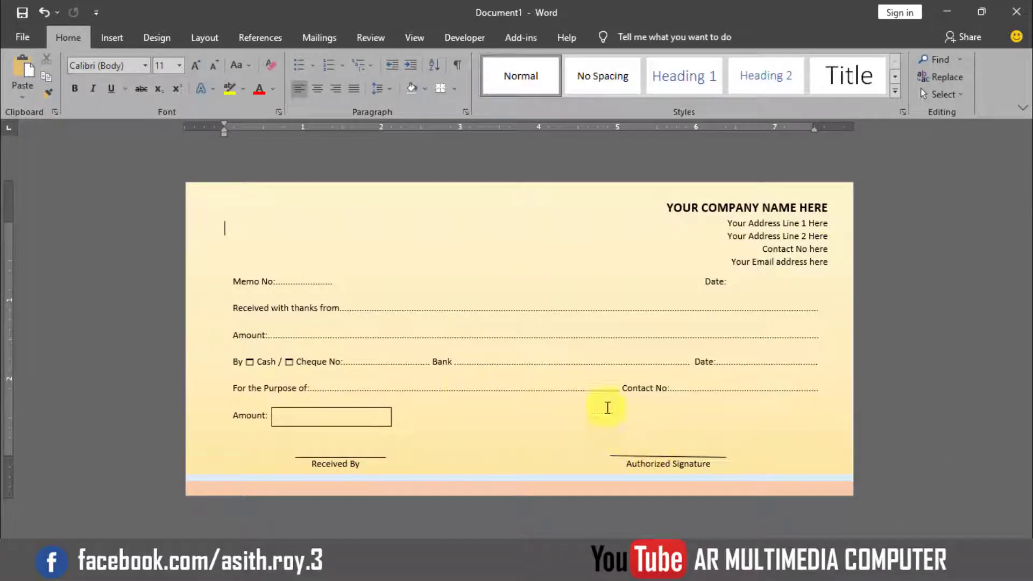
- Draw a rounded rectangle about 0.56" high and 3.18" wide in the receipt's upper middle, beside the company block
left_click(113, 36)
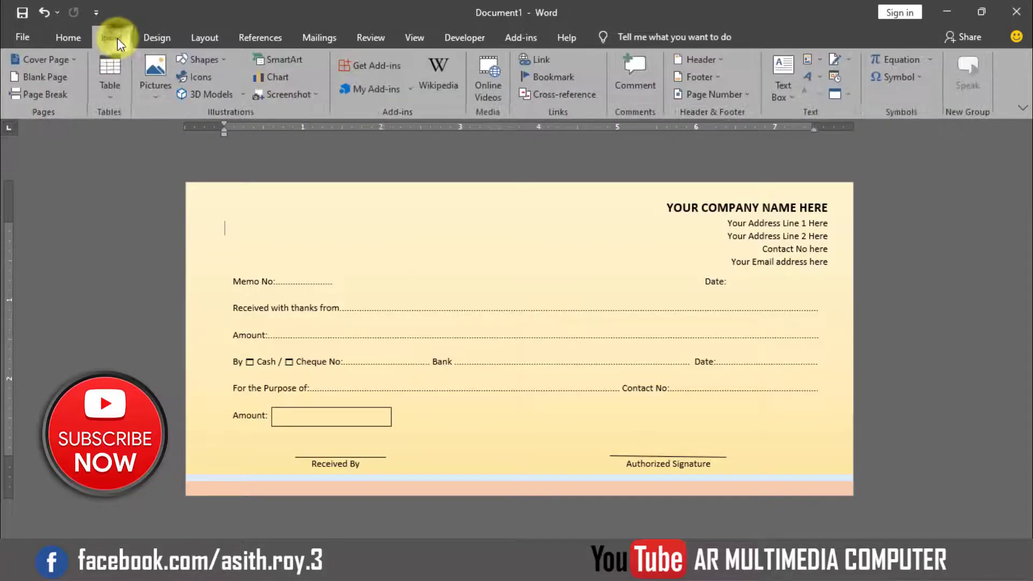
left_click(202, 59)
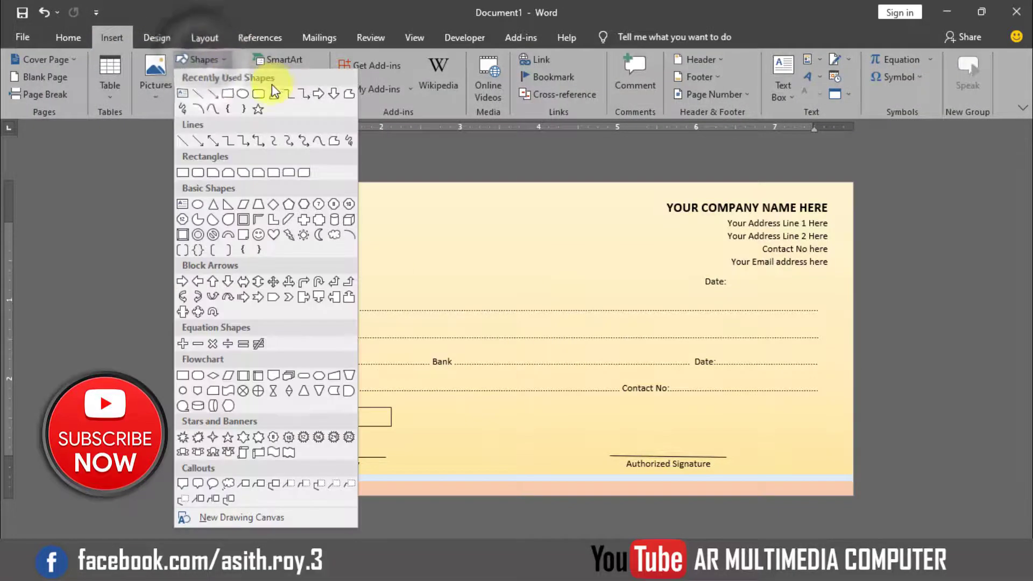
left_click(259, 96)
left_click_drag(373, 218, 626, 263)
left_click_drag(545, 238, 559, 243)
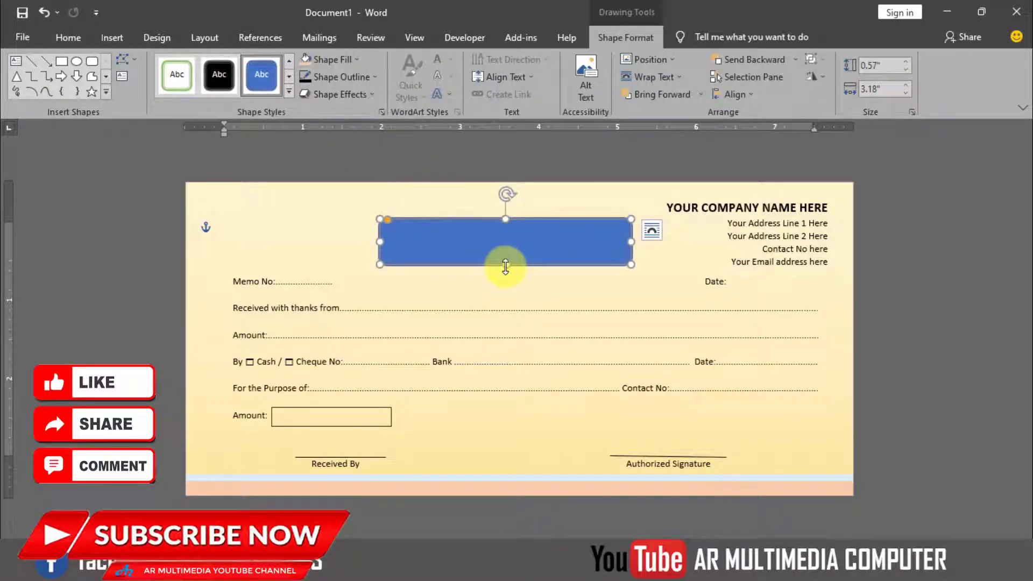
left_click_drag(506, 263, 506, 263)
- Remove the rounded rectangle's outline and fill it with the lightest green theme tint
left_click(354, 76)
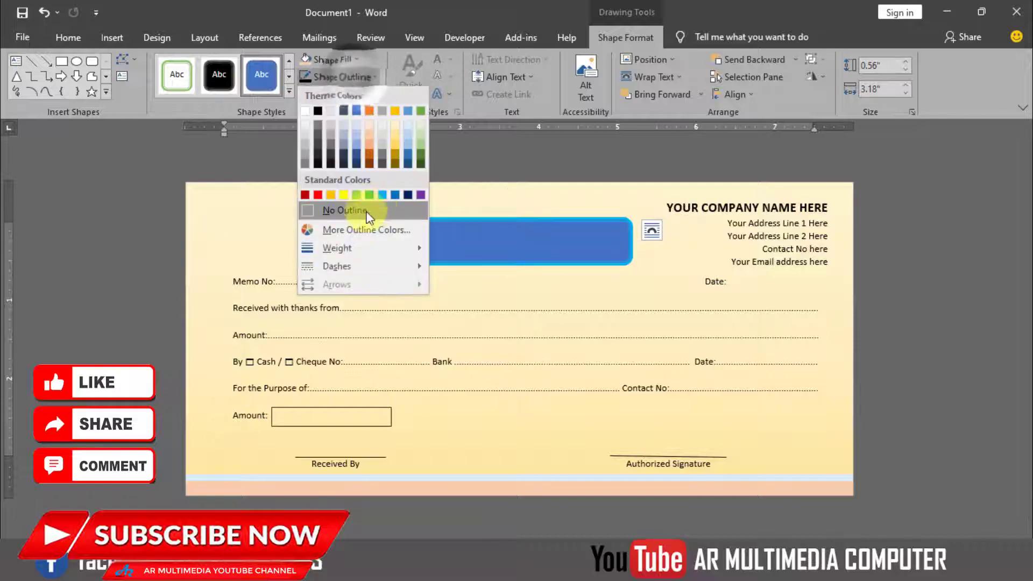
left_click(361, 210)
left_click(358, 60)
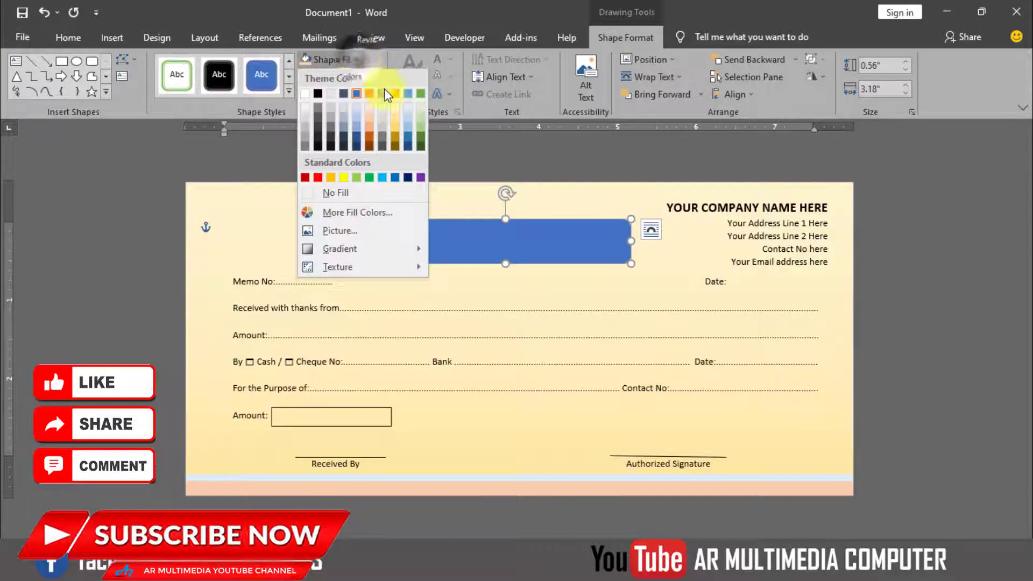
left_click(423, 107)
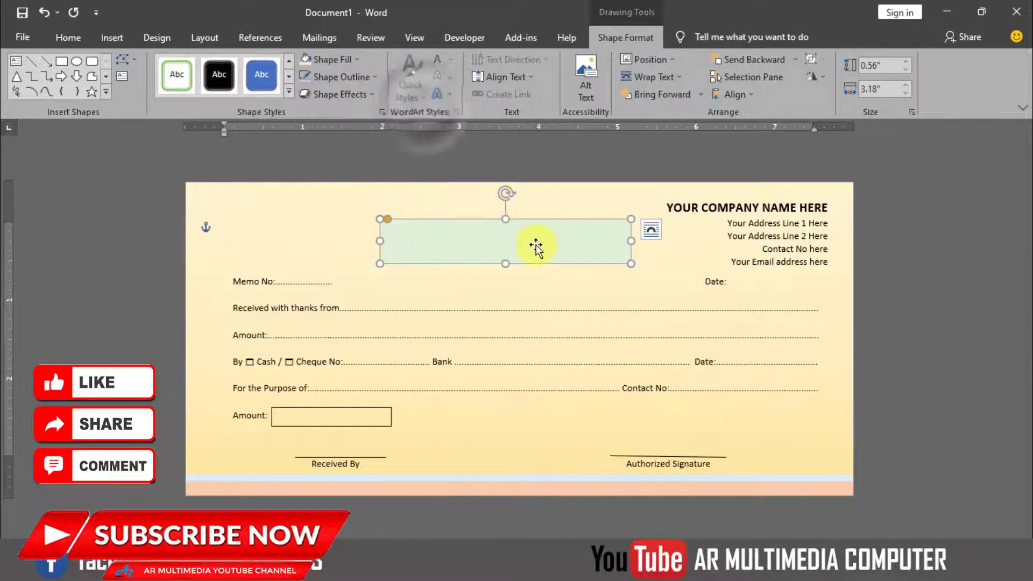
- Add an outer drop shadow to the pale green rounded rectangle
left_click(375, 97)
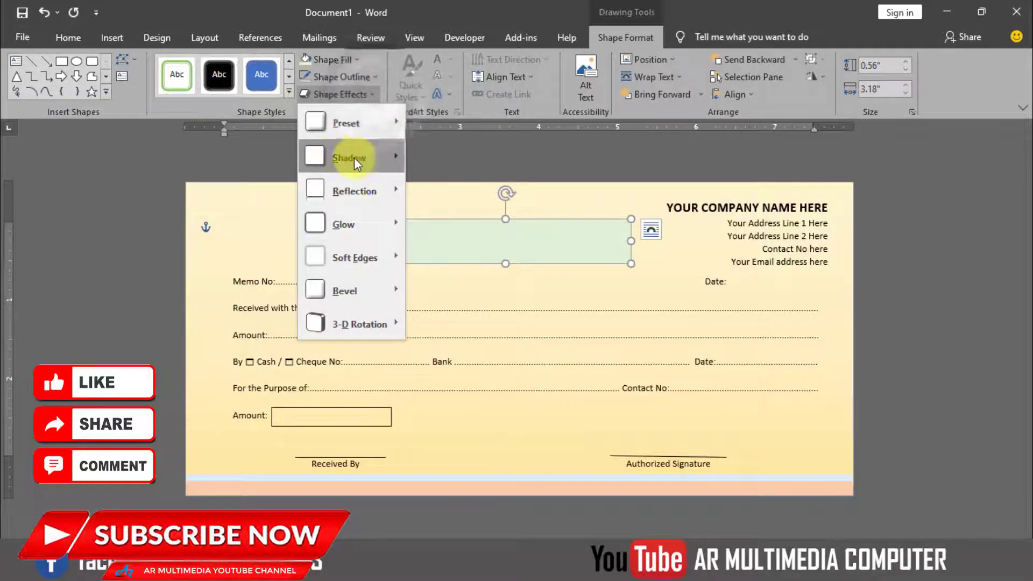
mouse_move(354, 157)
left_click(470, 218)
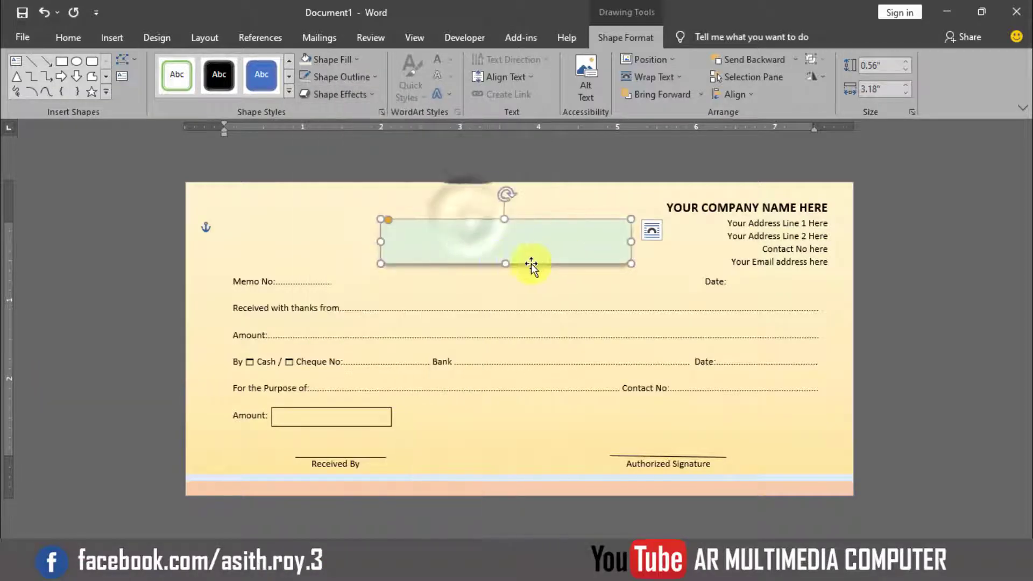
left_click(883, 296)
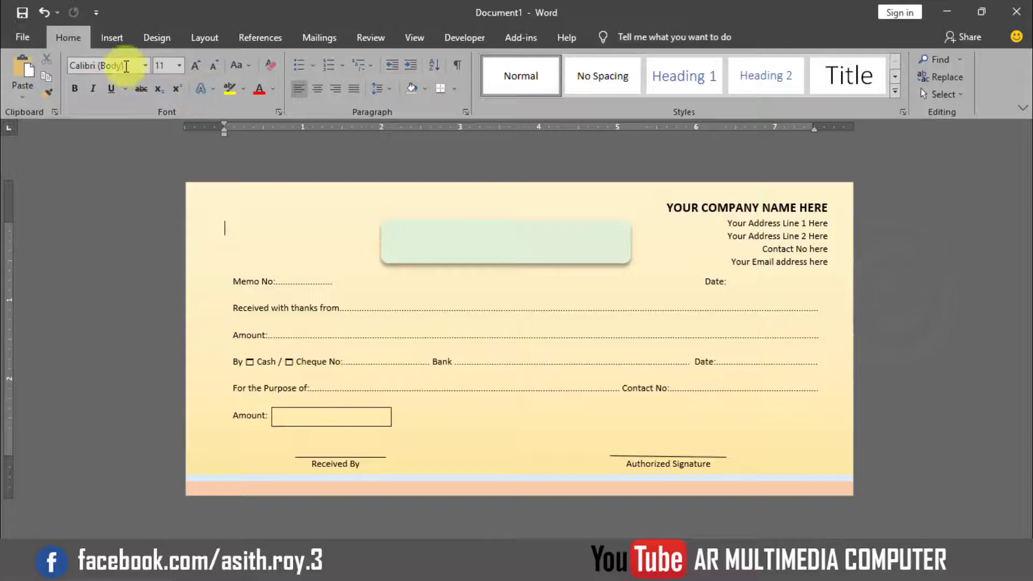
- Insert WordArt in the plain black style and format its text as 30 pt bold
left_click(110, 37)
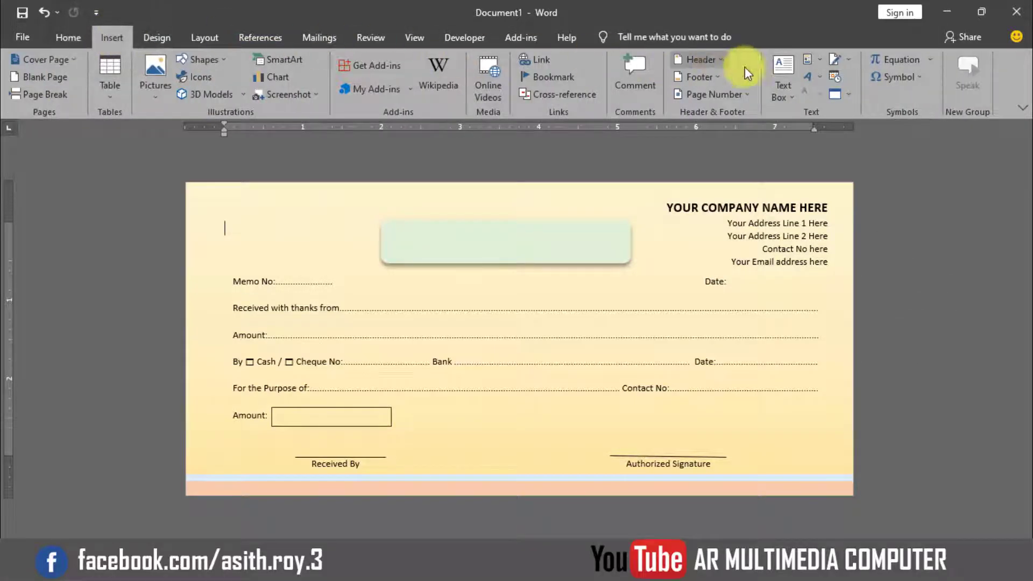
left_click(808, 77)
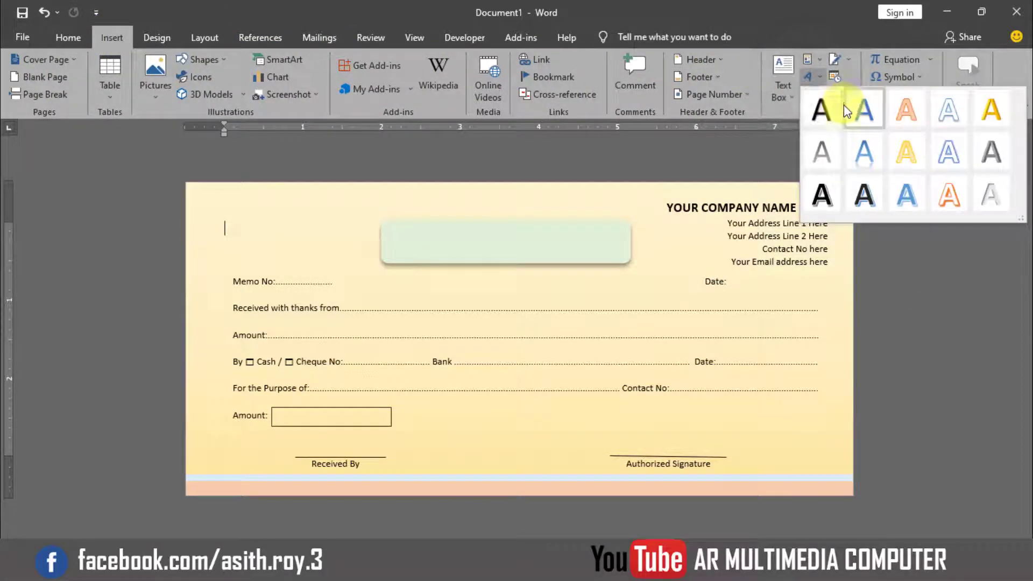
left_click(823, 110)
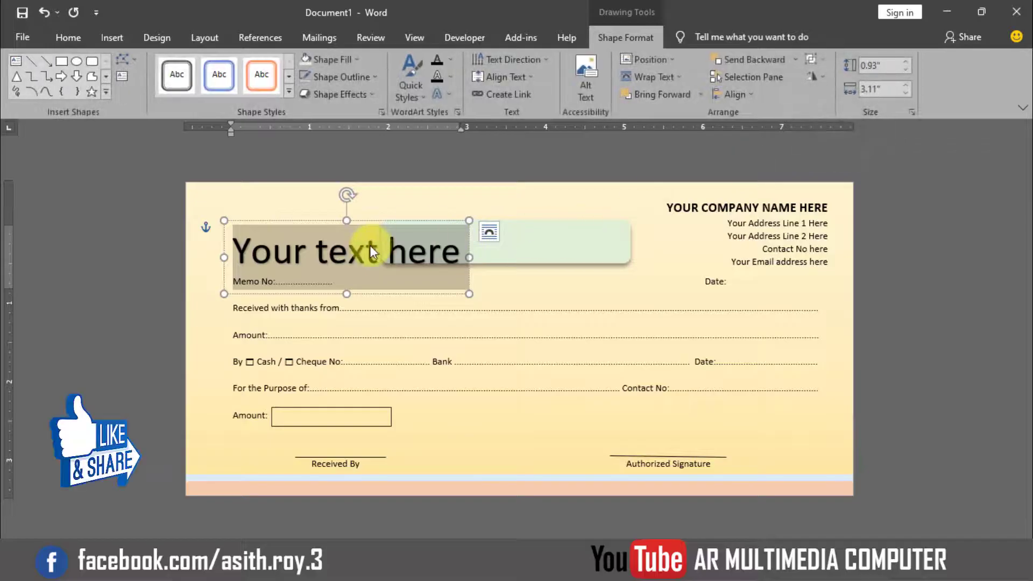
left_click(74, 37)
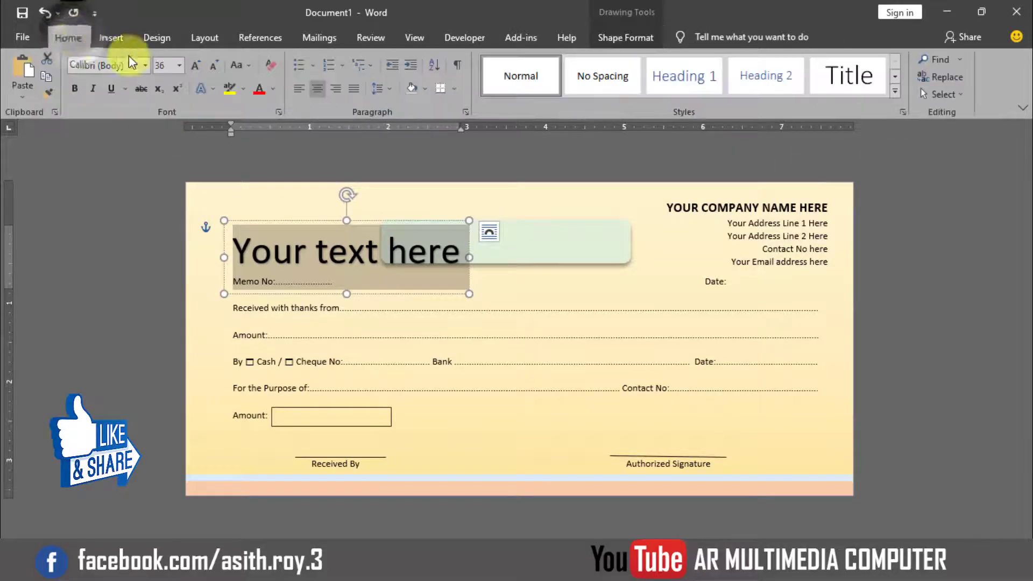
left_click(170, 66)
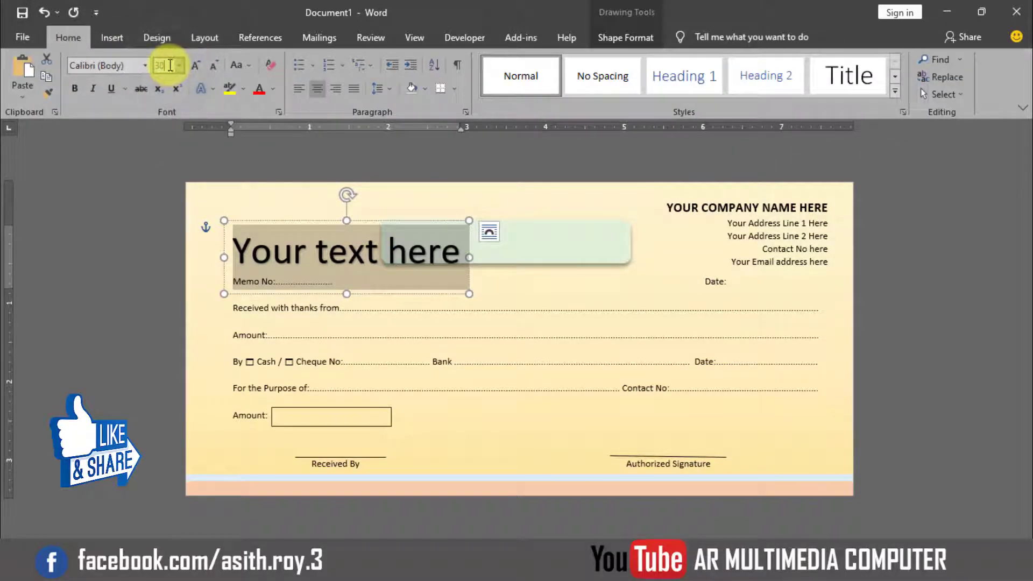
type("30")
left_click(74, 88)
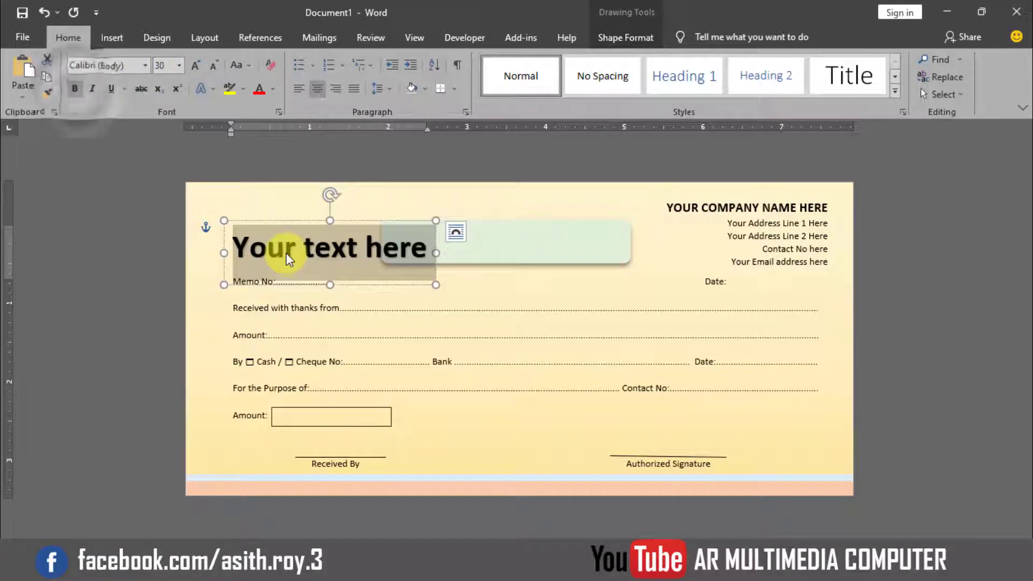
- Enter "MONEY RECEIPT" as the WordArt text and position it over the pale green rounded rectangle
type("MONEY RECEIPT")
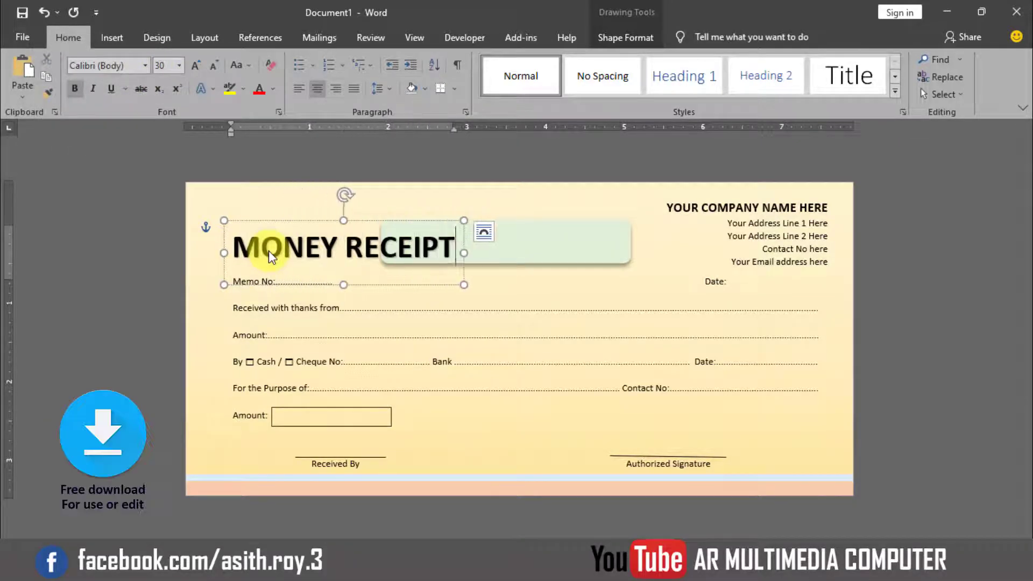
left_click_drag(285, 221, 448, 215)
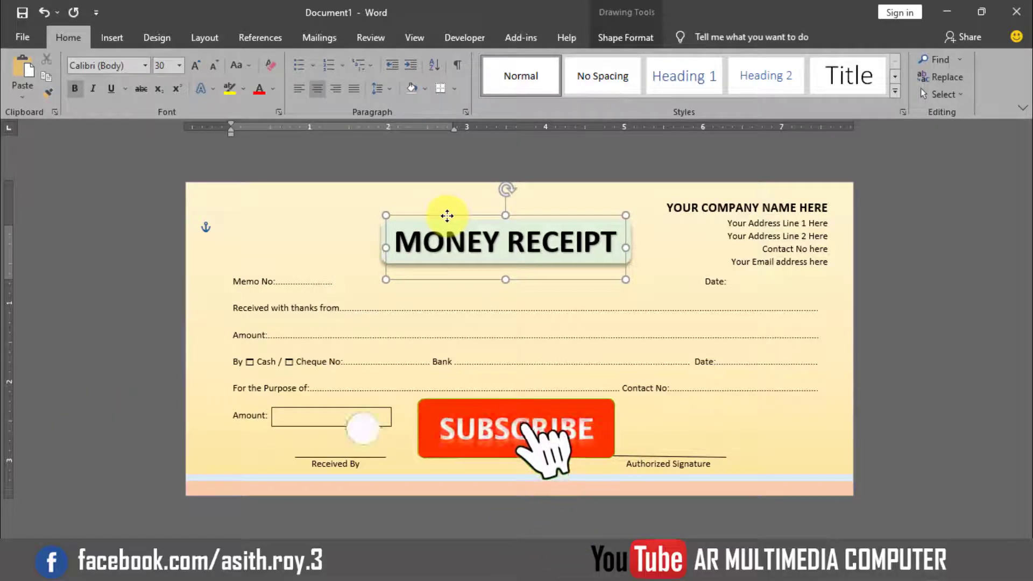
left_click(864, 326)
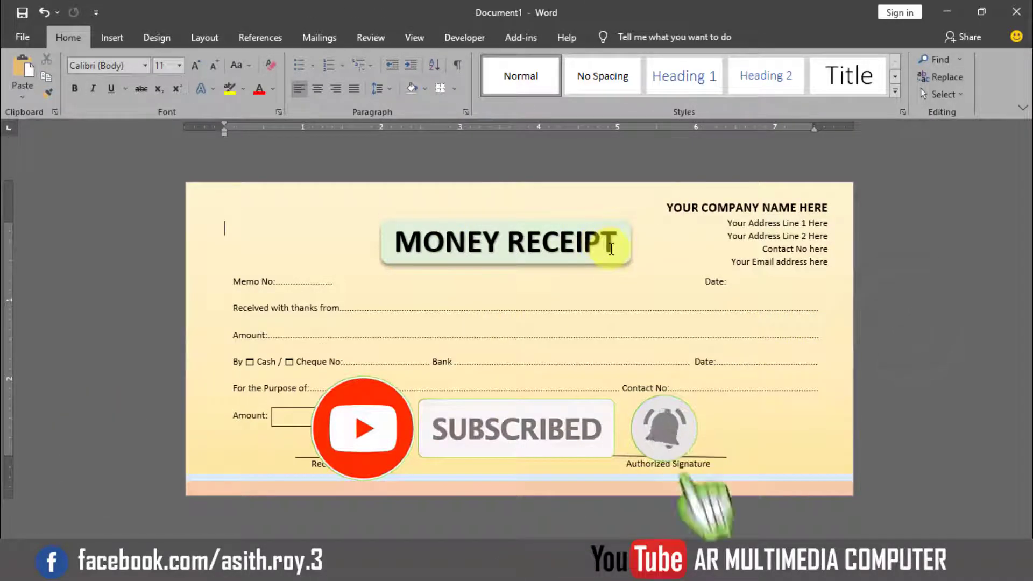
- Insert the "Logo Design" picture from the Desktop folder "AR MUltimedia new" and set its text wrapping to In Front of Text
left_click(110, 38)
left_click(156, 75)
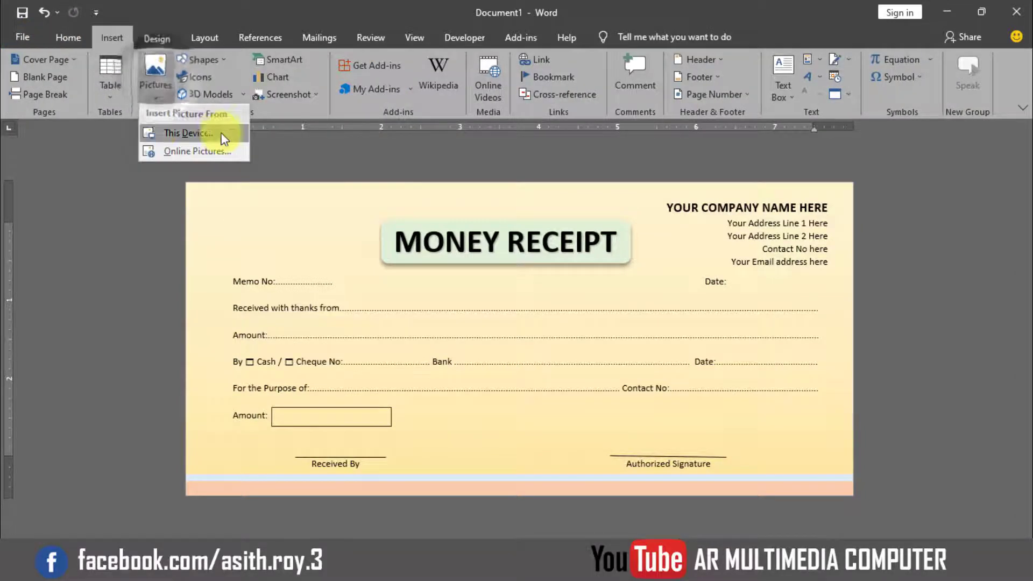
left_click(199, 135)
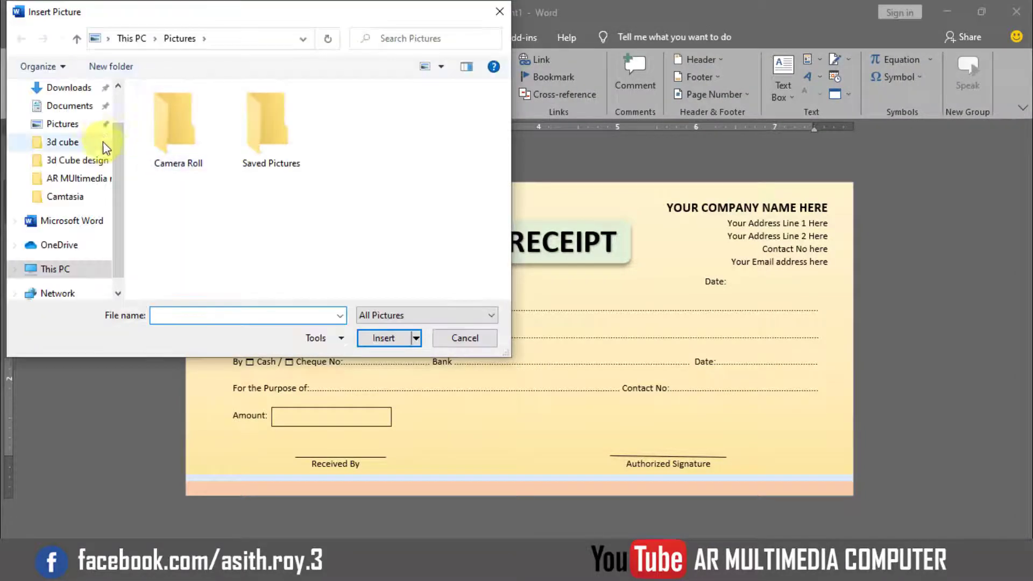
scroll(119, 140, "up", 2)
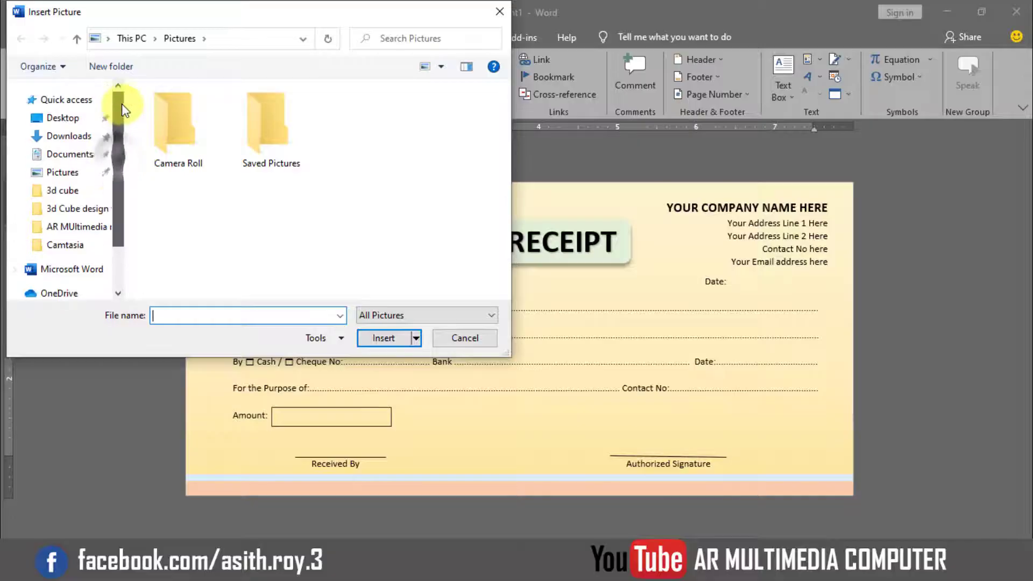
left_click(74, 120)
double_click(362, 128)
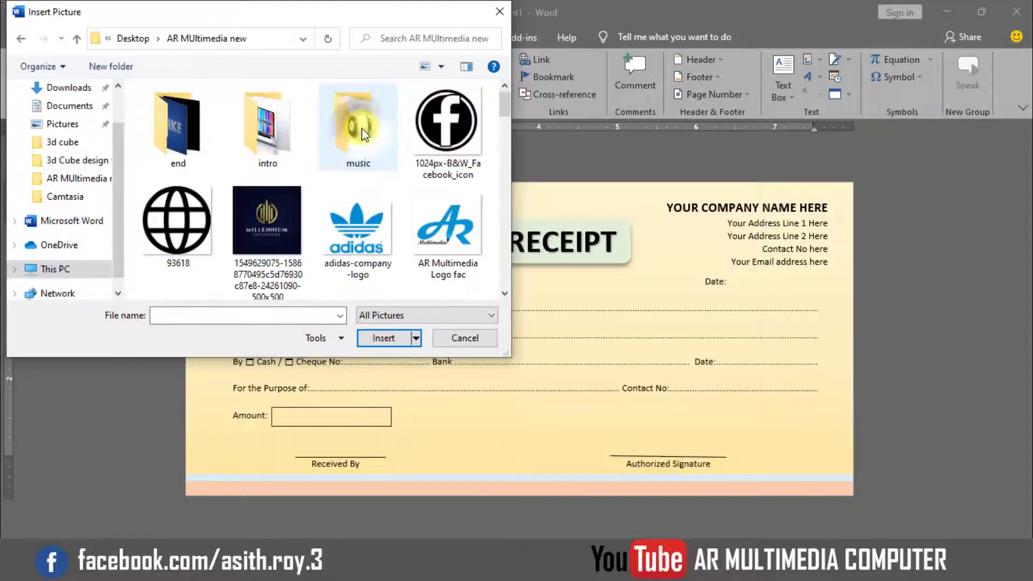
left_click_drag(505, 123, 508, 200)
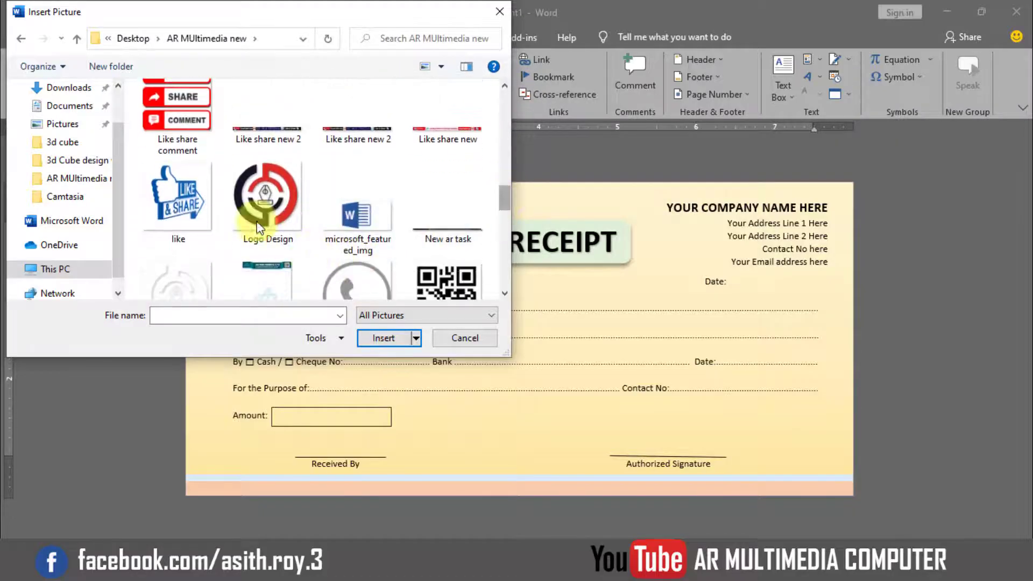
left_click(259, 188)
left_click(376, 337)
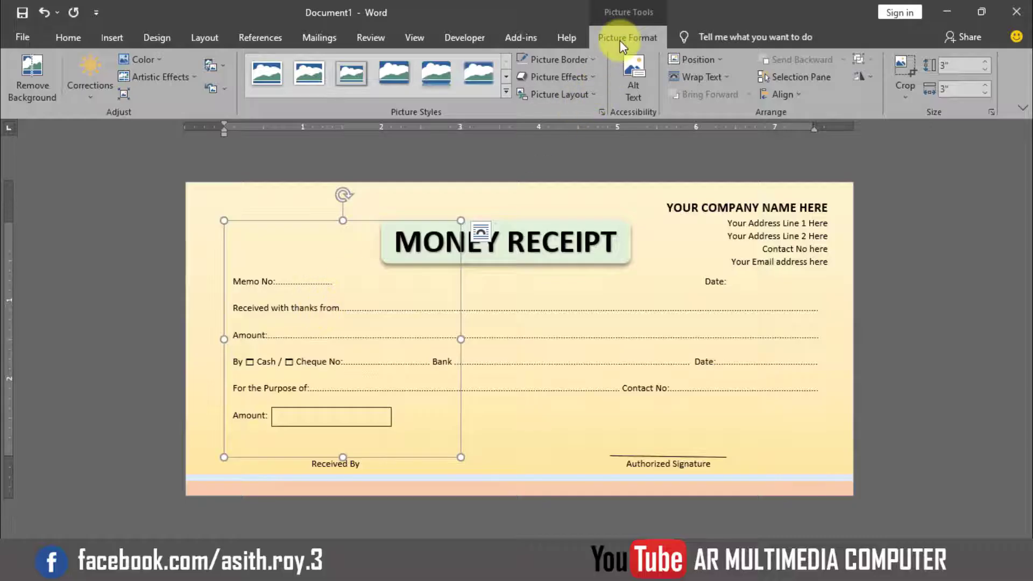
left_click(694, 77)
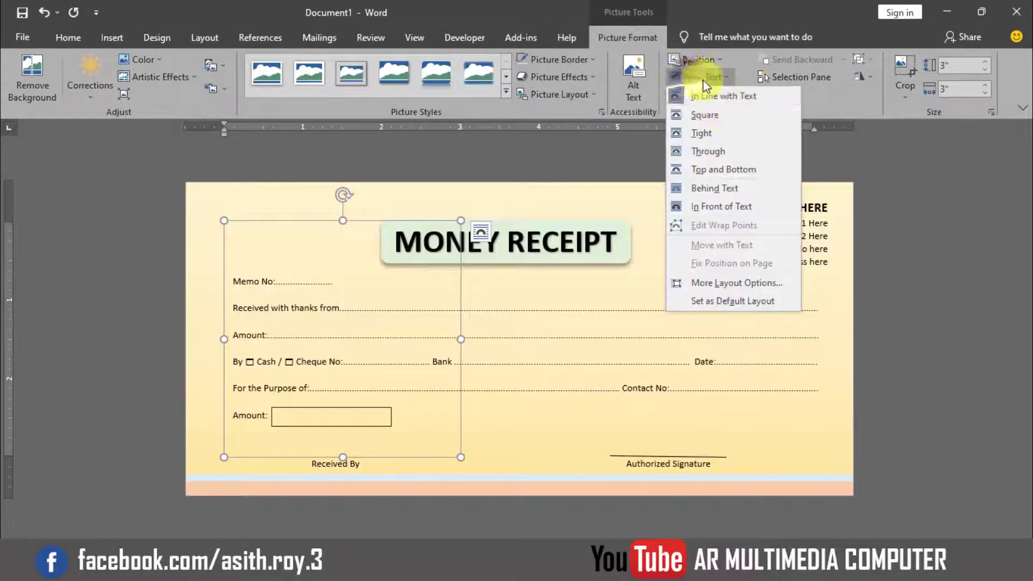
left_click(716, 206)
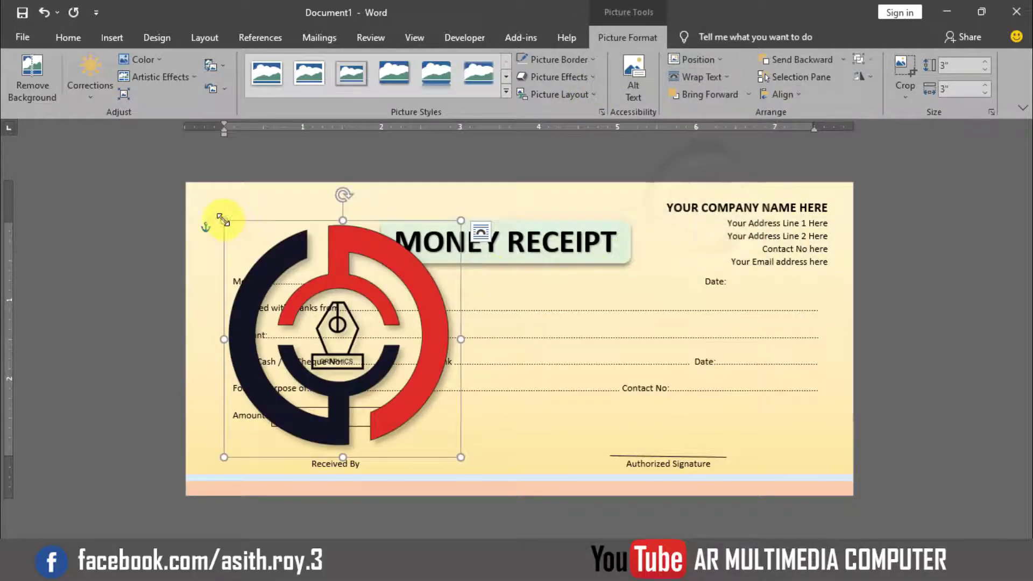
- Shrink the logo picture to about 0.62" square and place it in the receipt's upper-left area, level with the company name
left_click_drag(223, 221, 246, 228)
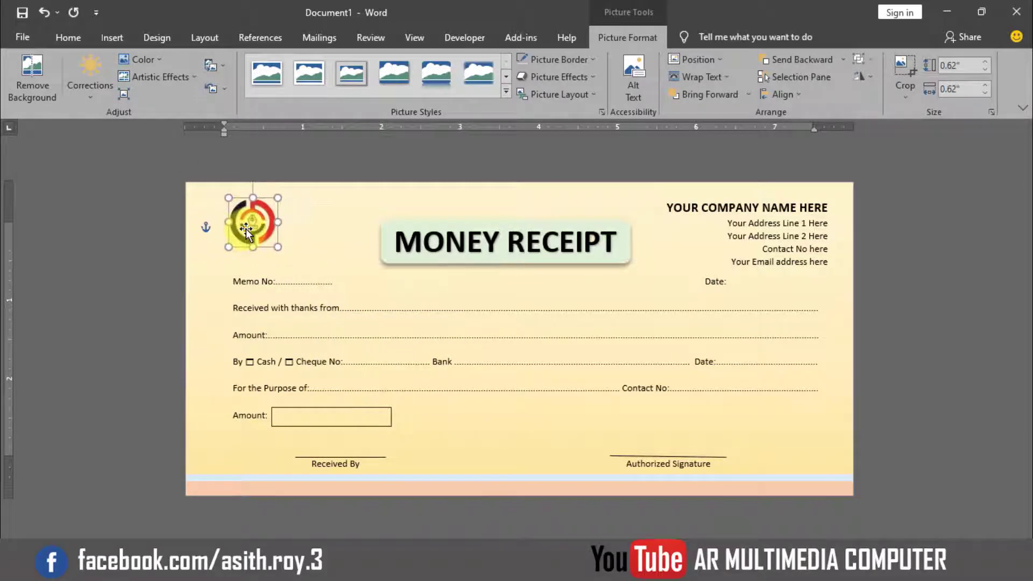
left_click(293, 234)
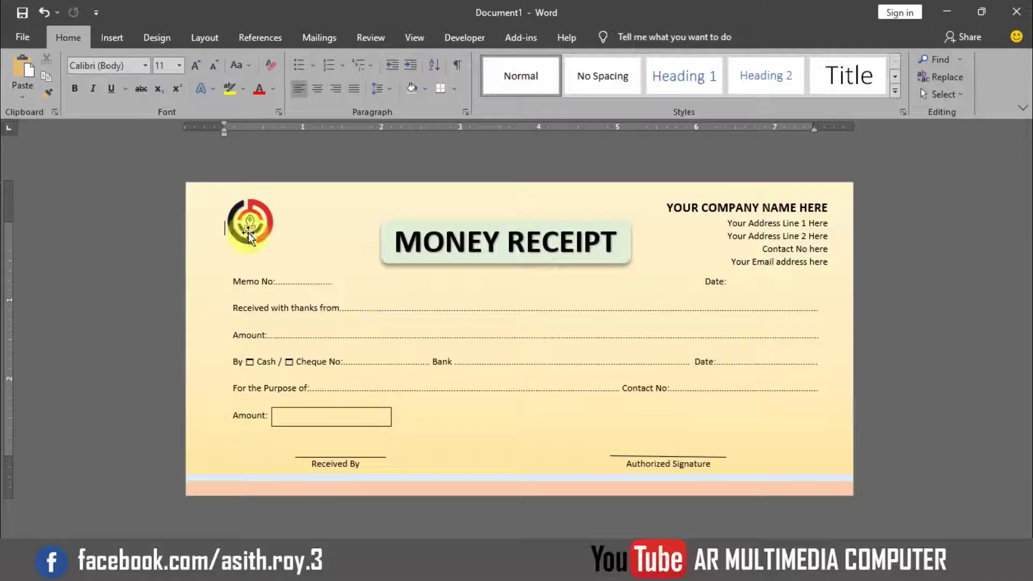
- Insert the "qr" picture from the Desktop folder "AR MUltimedia new"
left_click(112, 38)
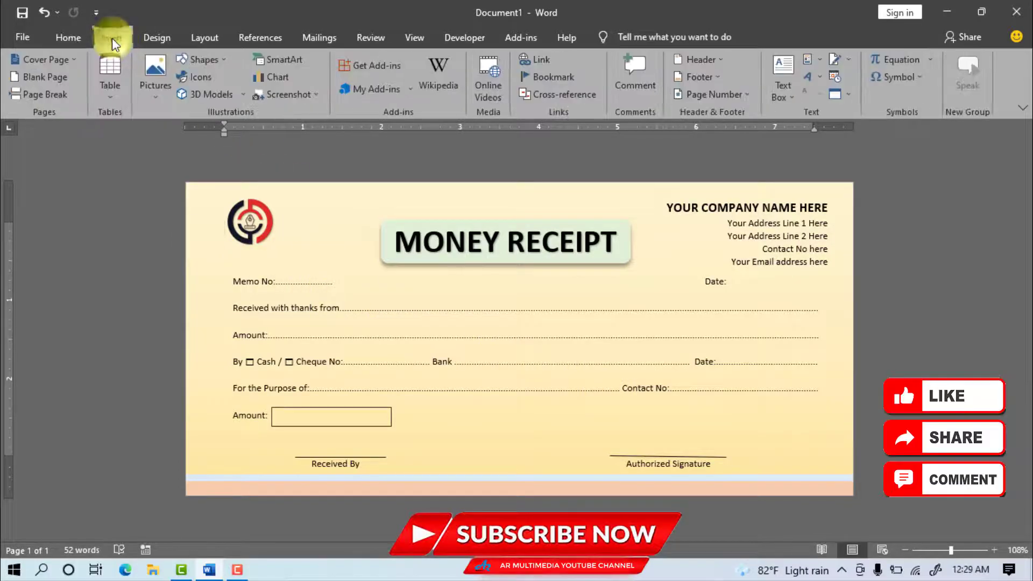
left_click(154, 67)
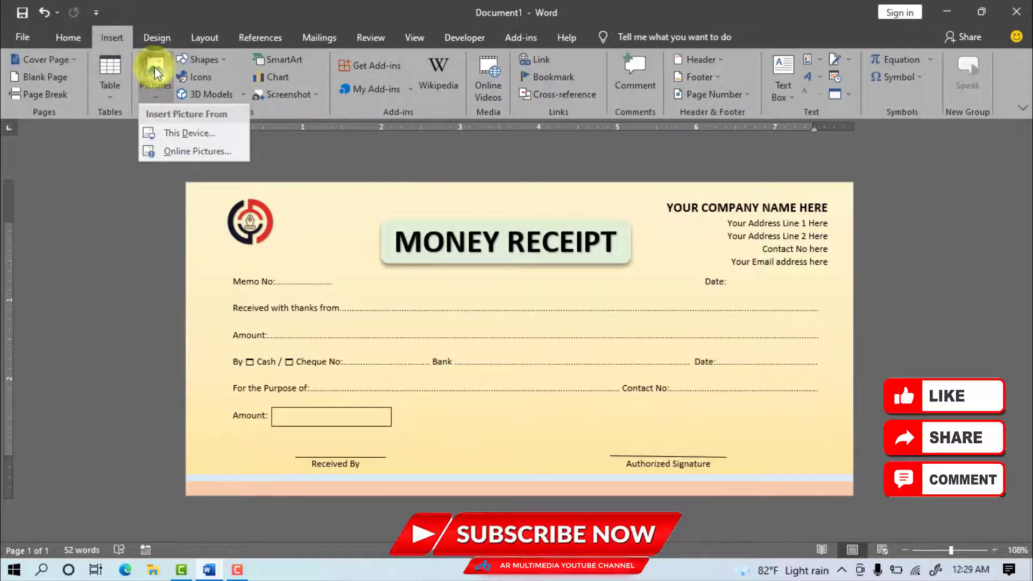
left_click(190, 131)
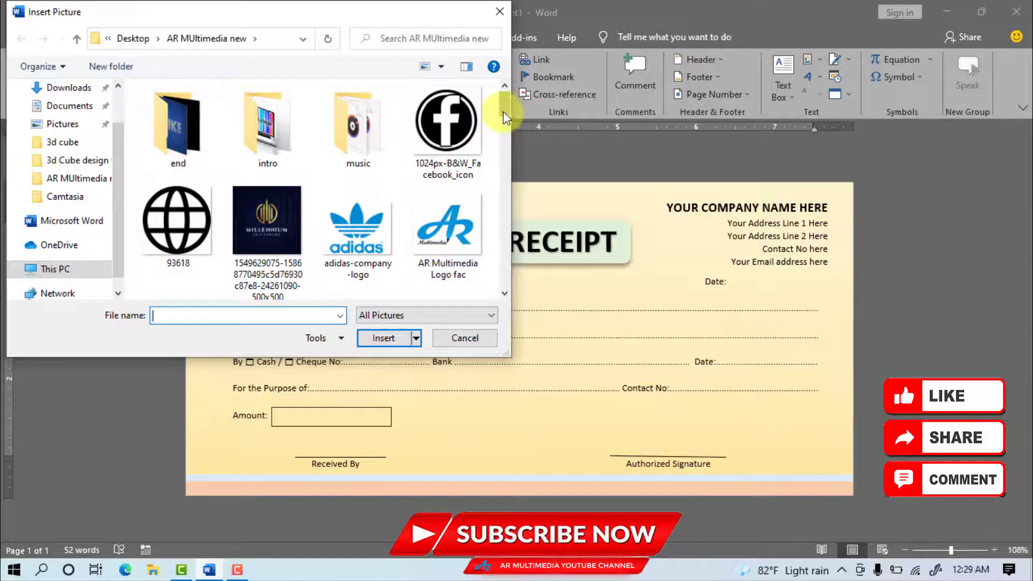
left_click_drag(503, 111, 508, 212)
type("jpeg")
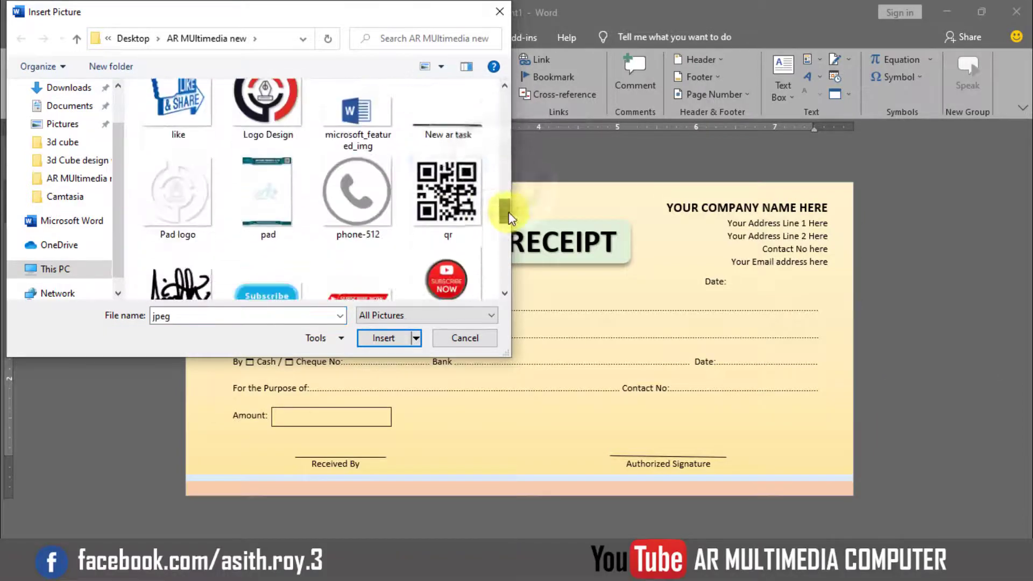
left_click(453, 206)
left_click(385, 338)
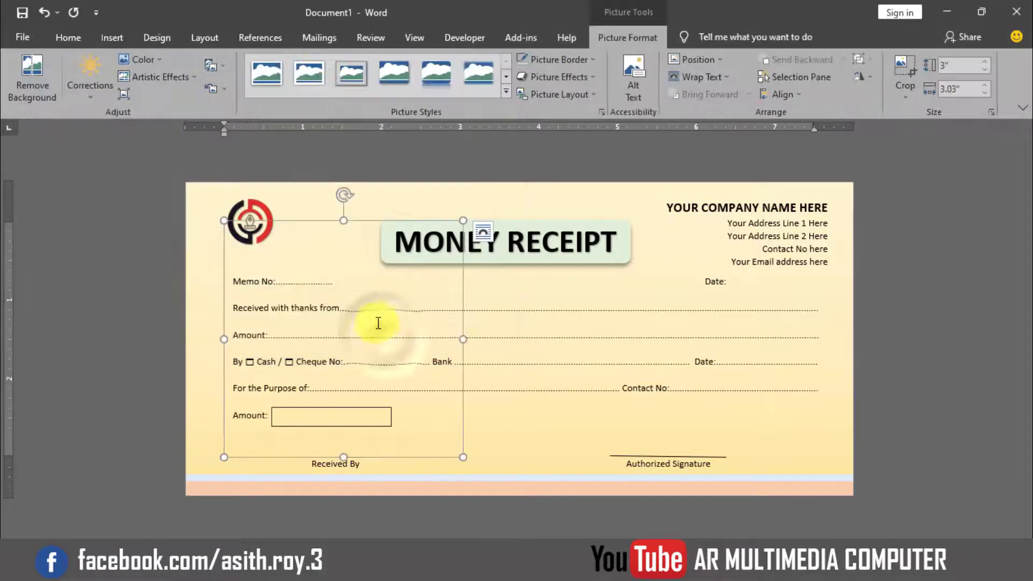
- Set the QR code to In Front of Text, shrink it to about 0.52" by 0.53", and place it beside Authorized Signature in the lower-right corner
left_click(700, 79)
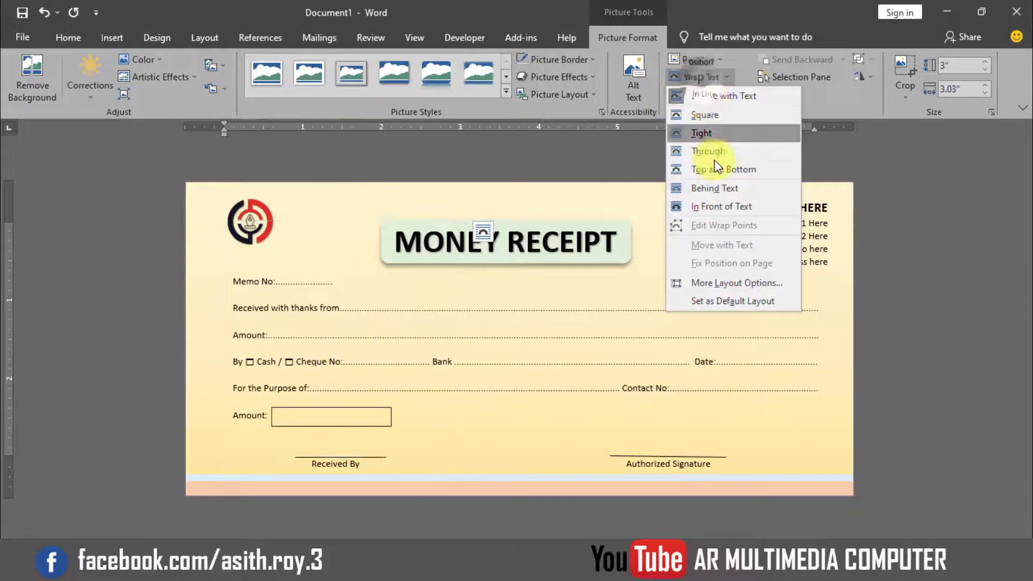
left_click(704, 202)
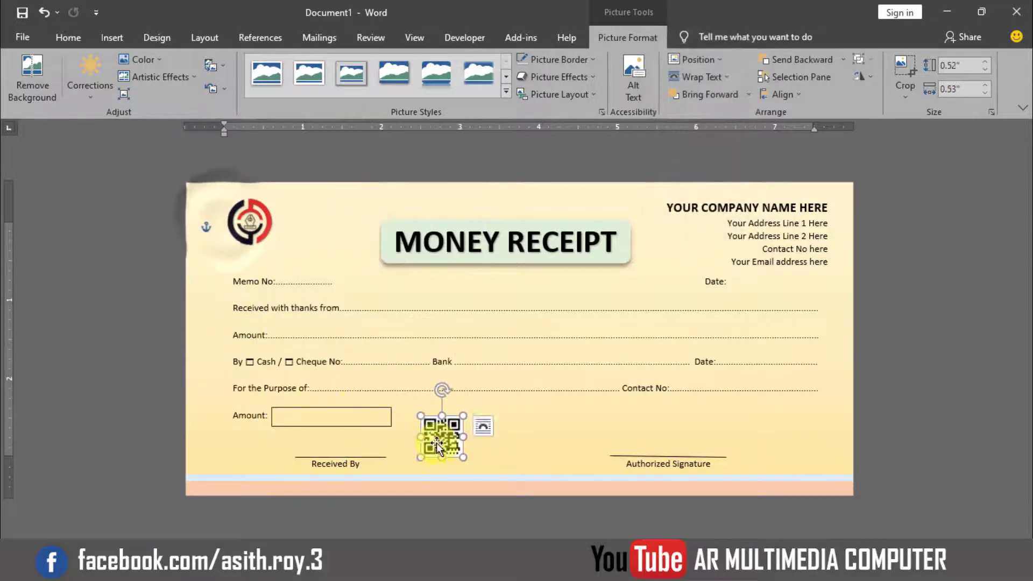
left_click_drag(437, 444, 799, 449)
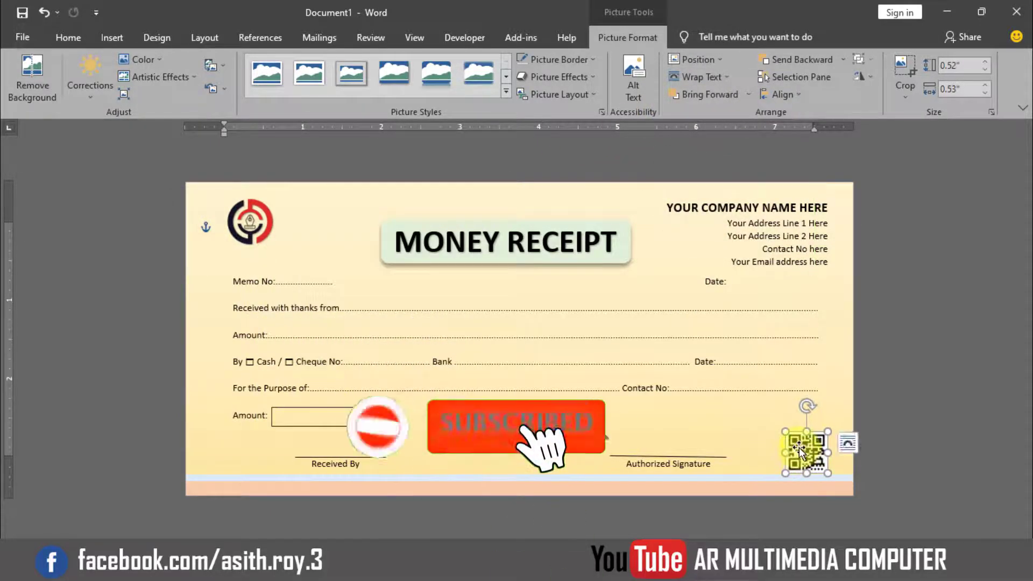
left_click(745, 355)
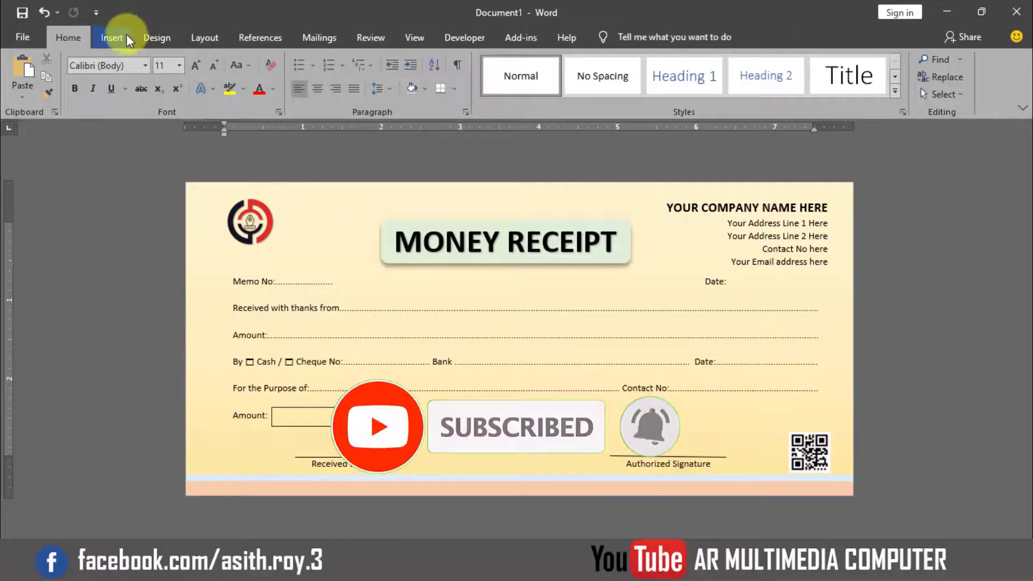
- Draw a right triangle about 0.63" high and 0.65" wide beside the logo
left_click(110, 39)
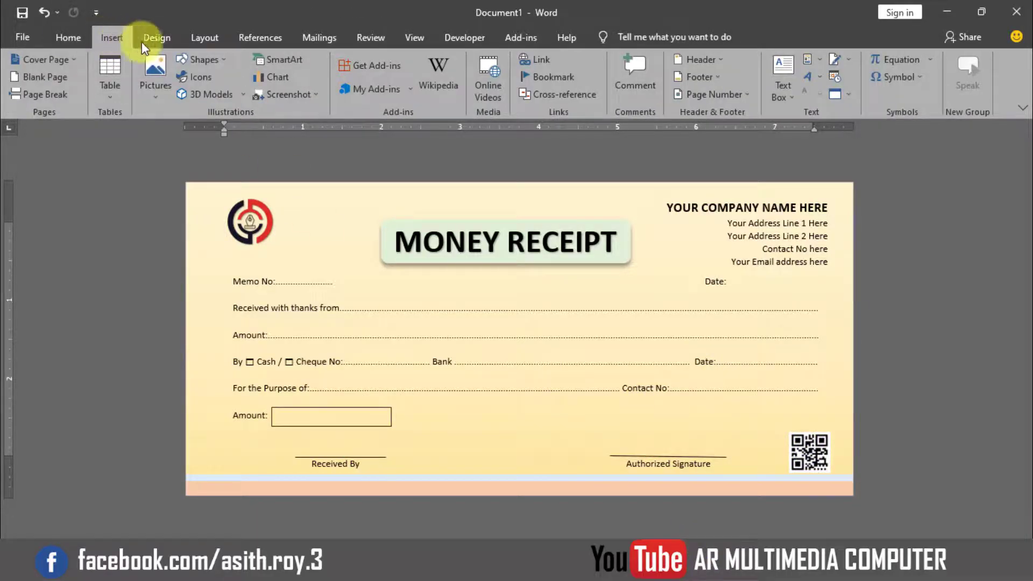
left_click(213, 60)
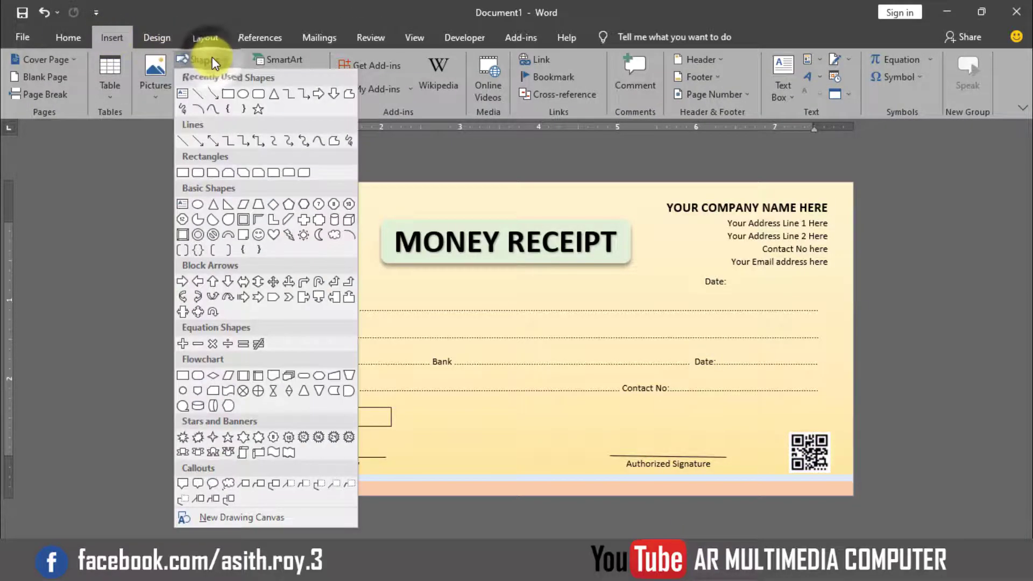
left_click(243, 221)
left_click_drag(189, 196, 242, 248)
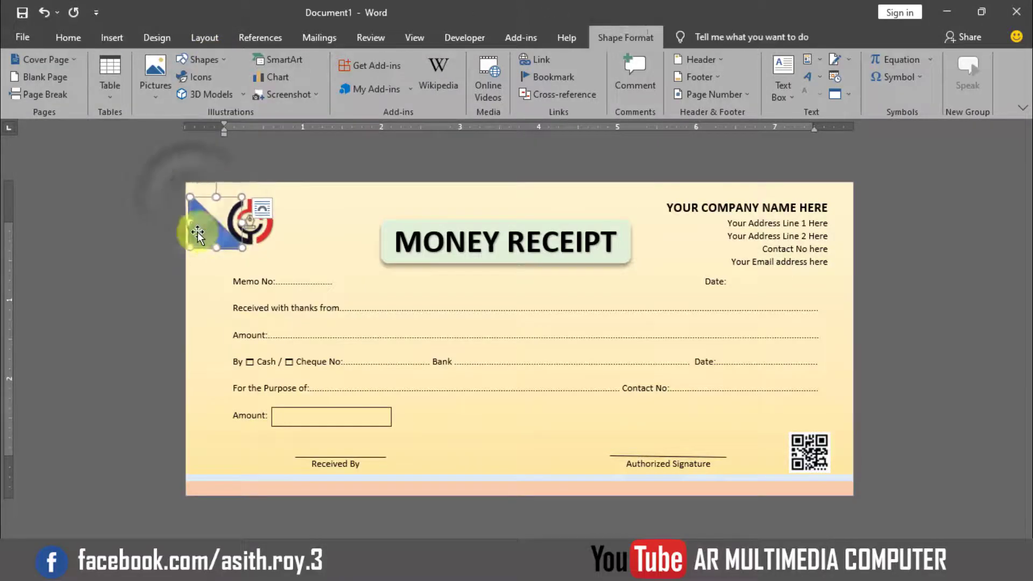
- Remove the triangle's outline and fill it with pale blue
left_click(359, 72)
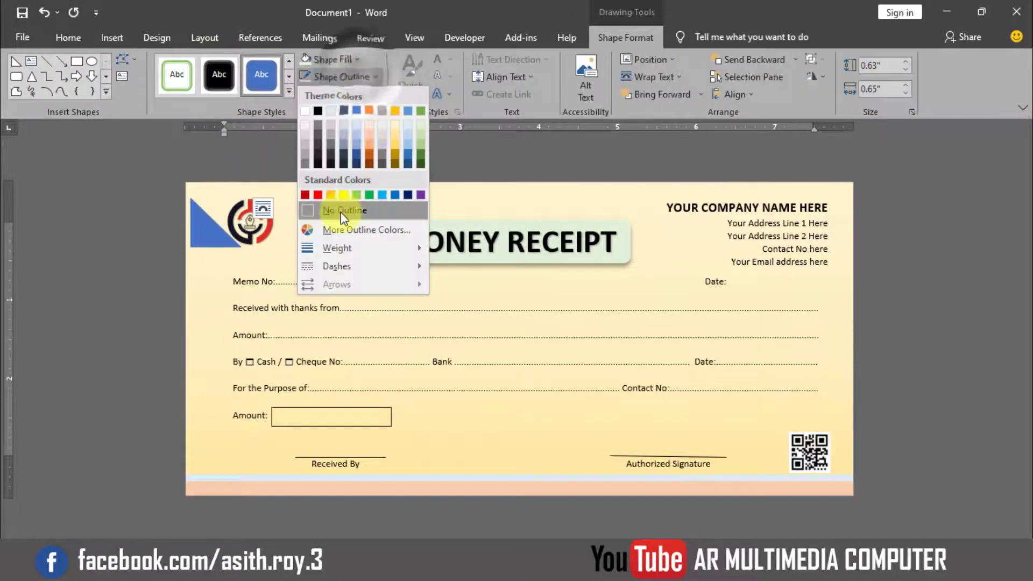
left_click(341, 211)
left_click(360, 59)
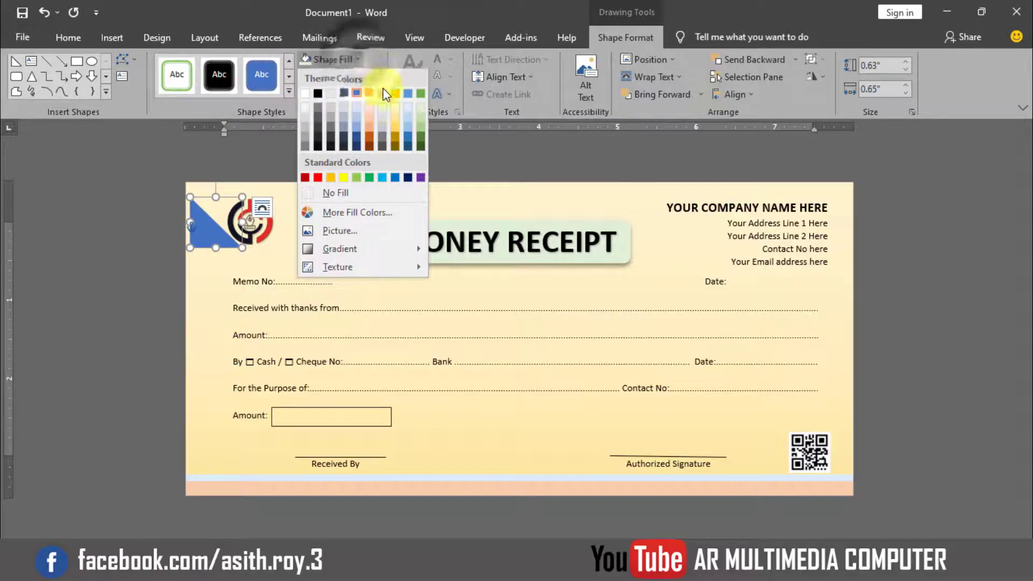
left_click(408, 107)
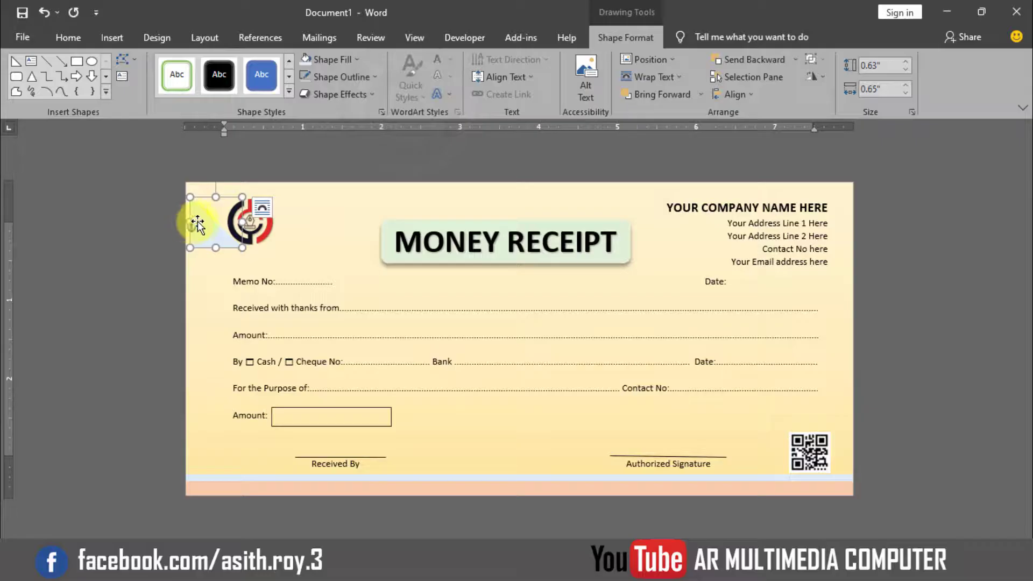
- Rotate the pale blue triangle right 90° and fit it into the page's upper-left corner
left_click(814, 72)
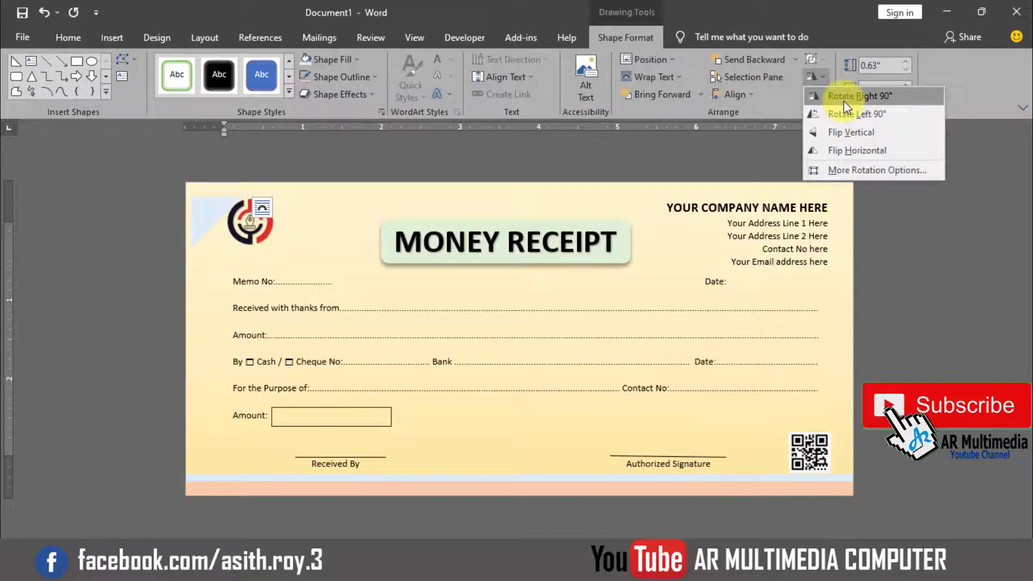
left_click(844, 101)
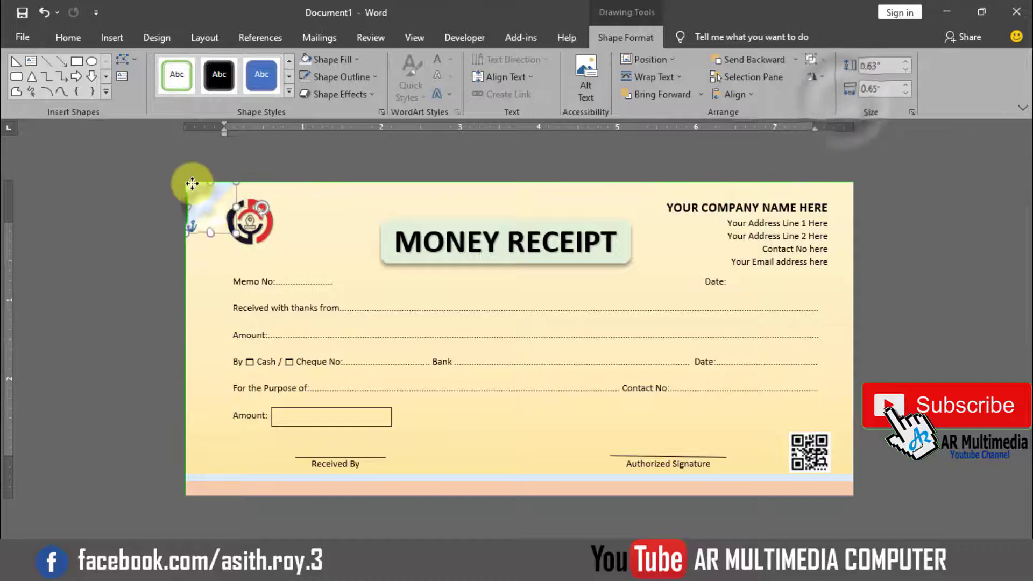
mouse_move(199, 189)
left_mouse_down()
mouse_move(215, 208)
mouse_move(201, 203)
left_mouse_up()
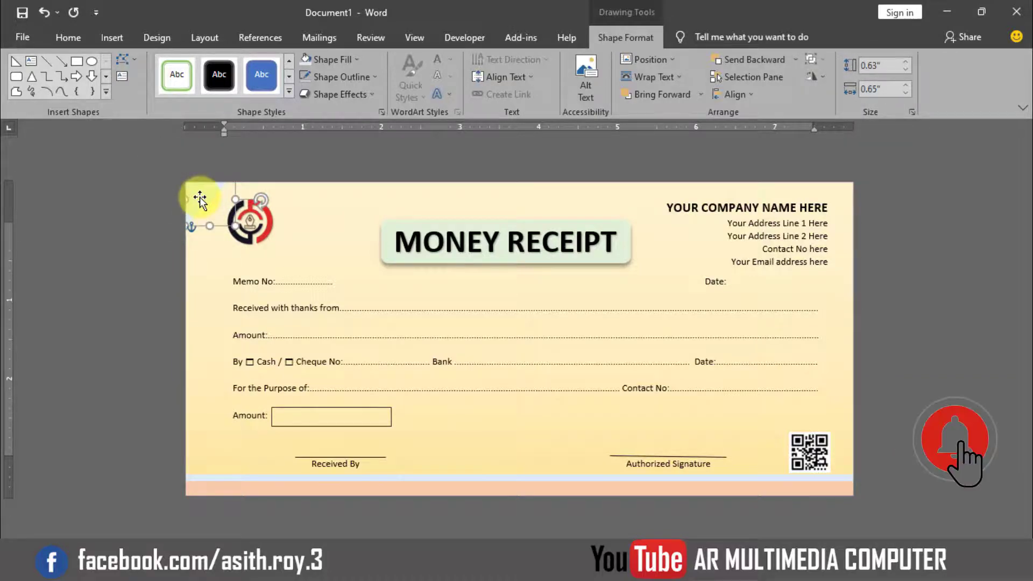
- Duplicate the pale blue corner triangle and move the copy over the company name
left_click(69, 40)
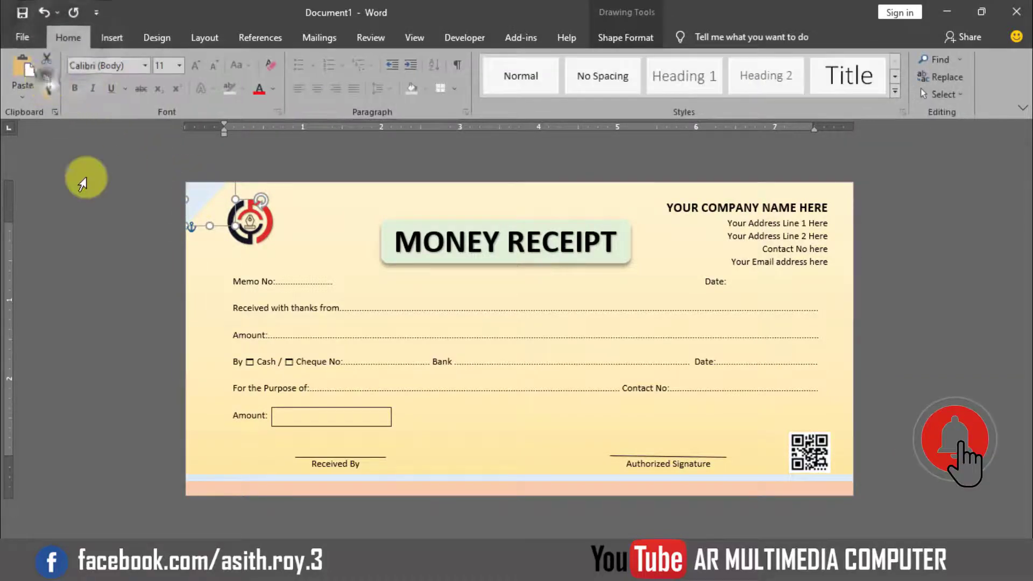
left_click(28, 75)
left_click_drag(211, 208, 770, 198)
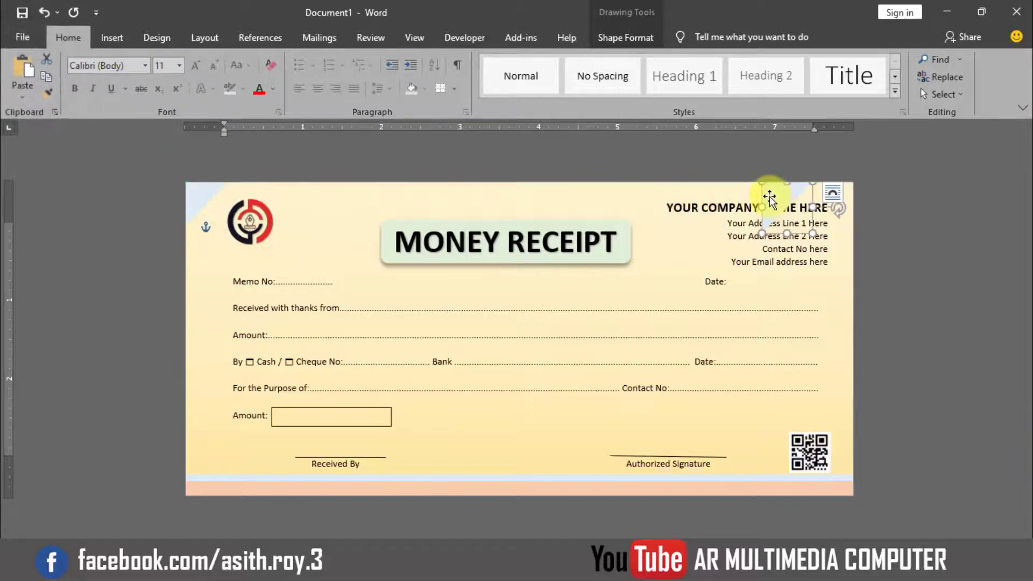
- Flip the copied triangle horizontally and fit it into the page's upper-right corner
left_click(627, 38)
left_click(818, 76)
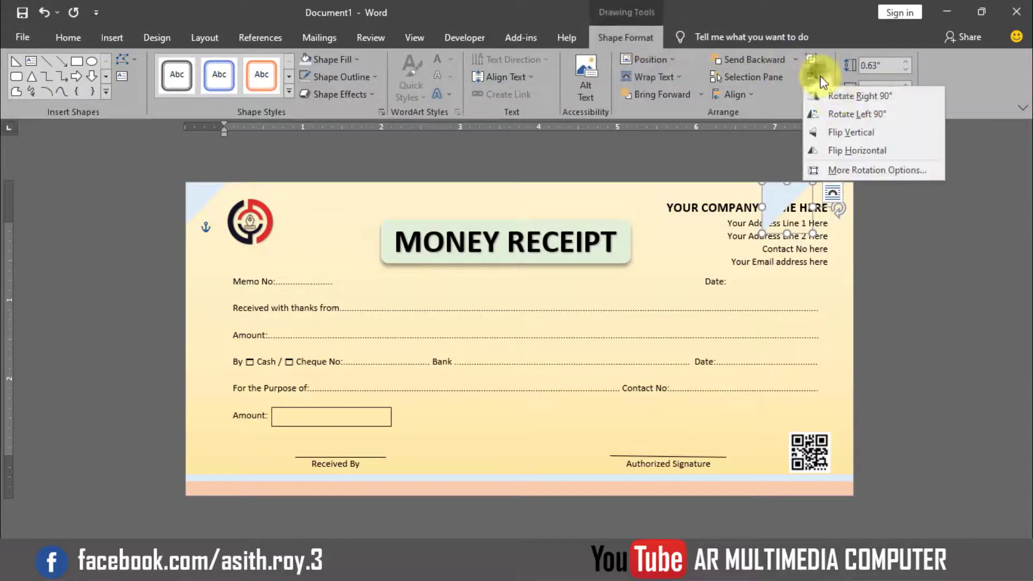
left_click(840, 151)
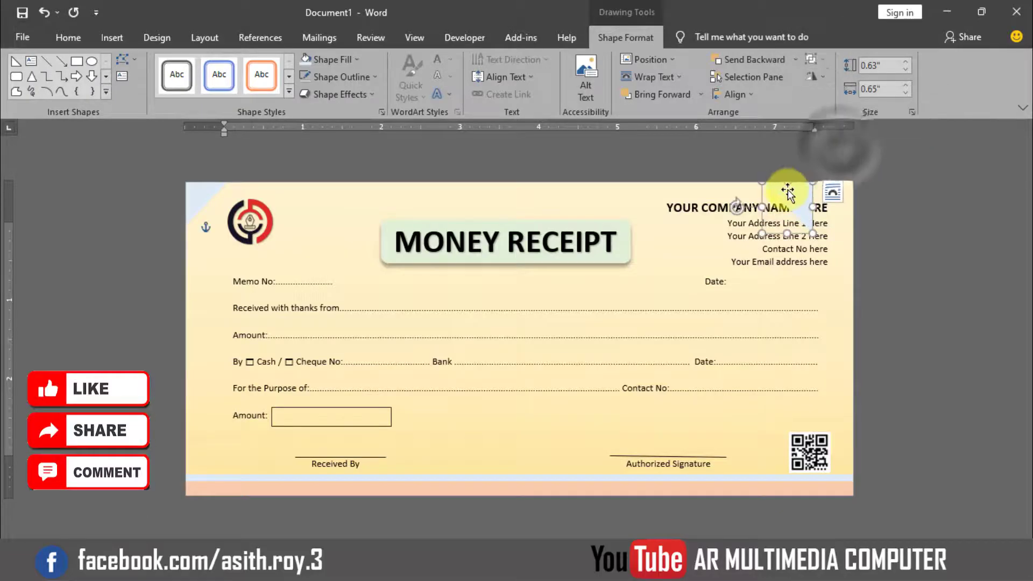
left_click_drag(785, 194, 834, 186)
left_click(918, 194)
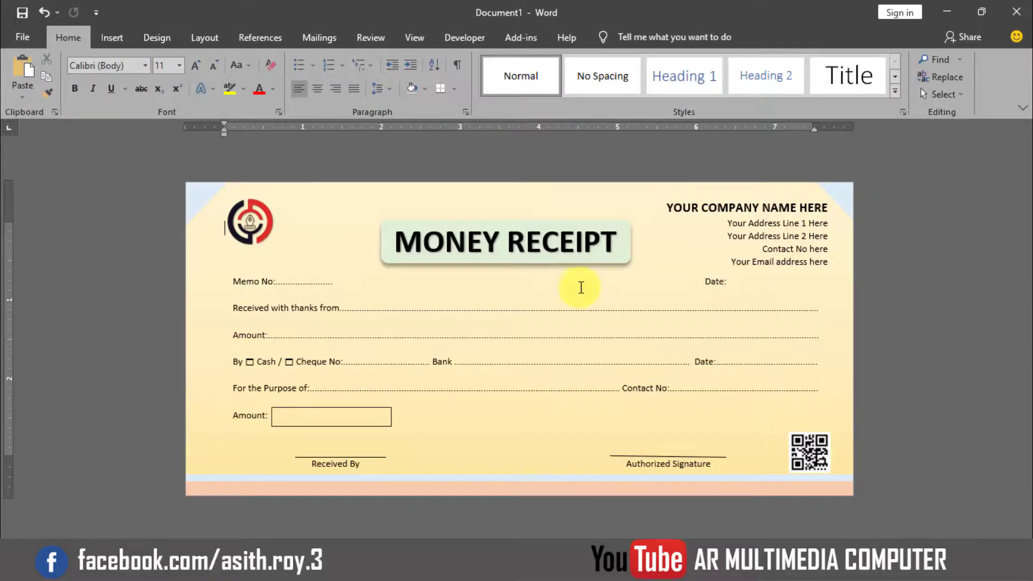
- Draw a text box about 0.37" high and 1.36" wide after the Date label below the contact block
left_click(120, 40)
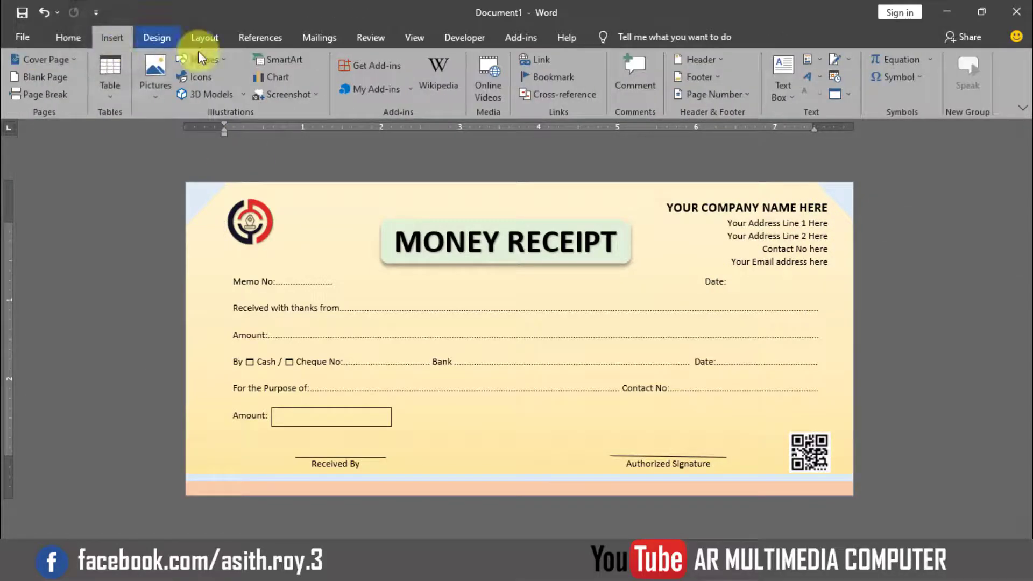
left_click(796, 94)
left_click(703, 491)
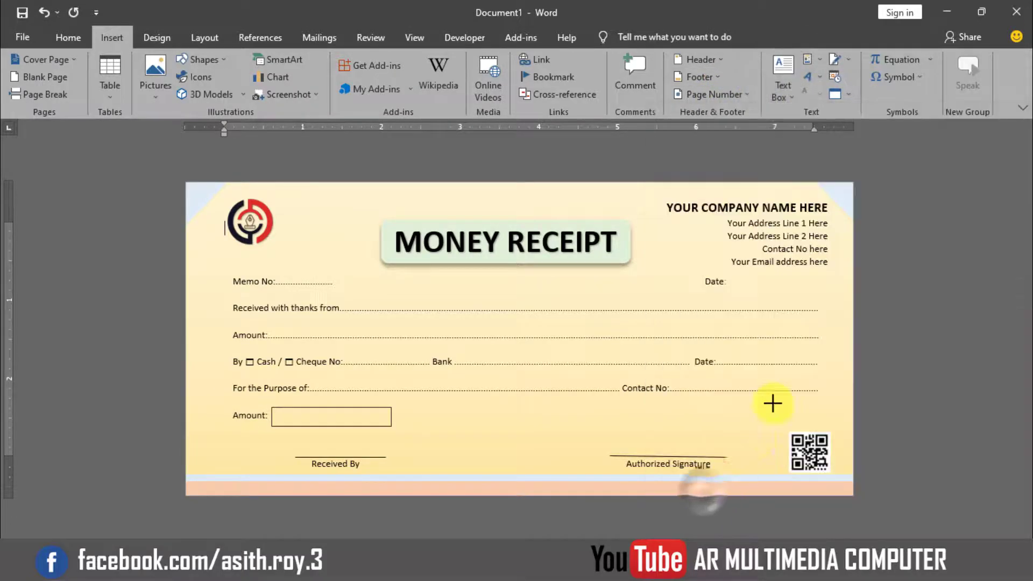
left_click_drag(726, 270, 835, 299)
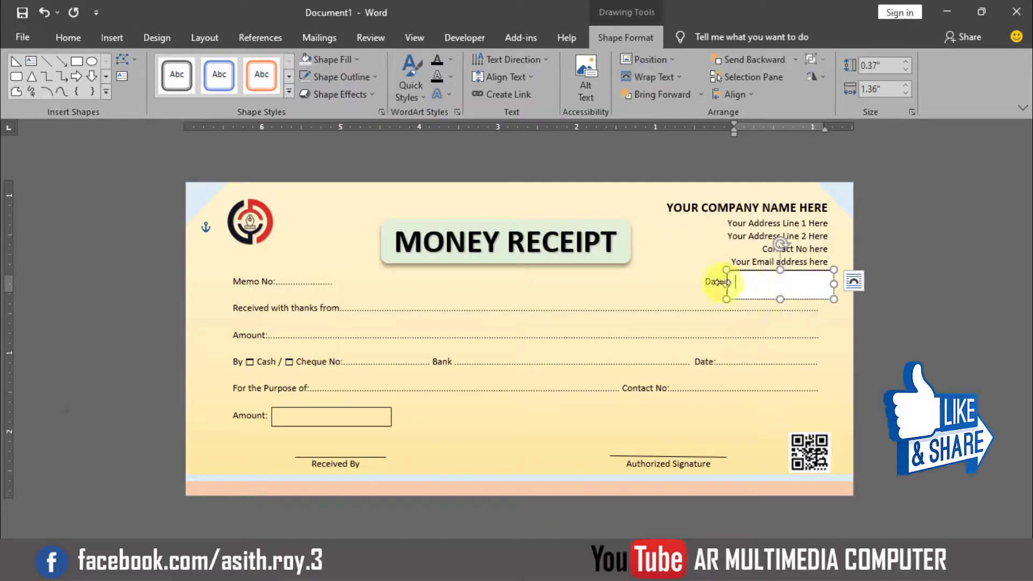
- Insert a table of six columns and one row inside the text box beside the upper Date label
left_click(111, 36)
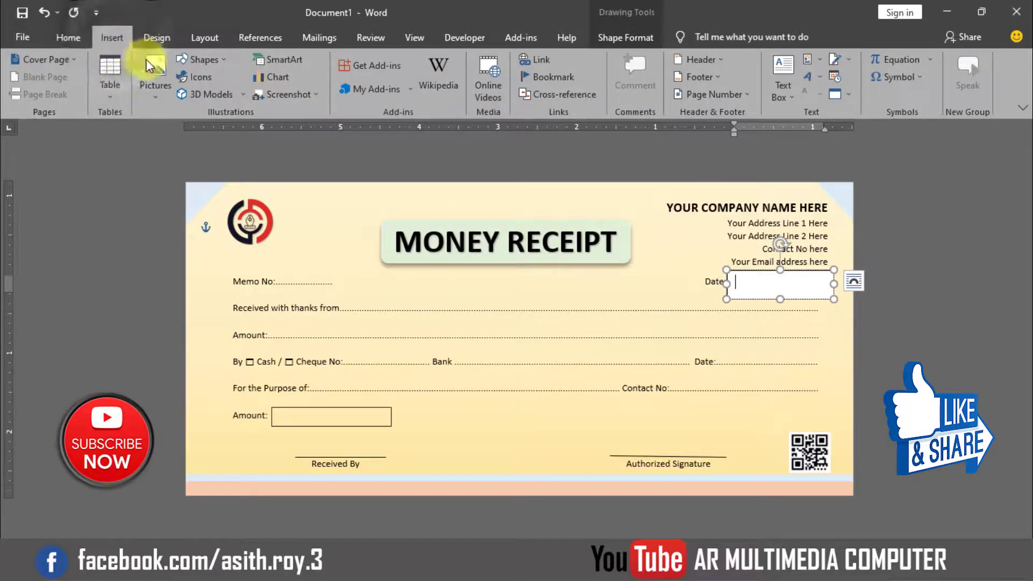
left_click(106, 88)
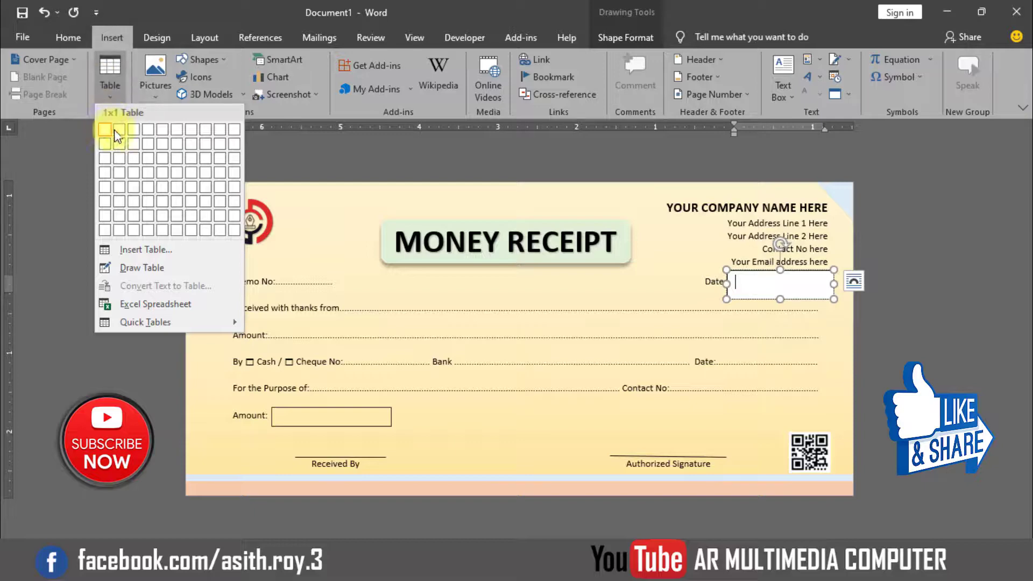
left_click(176, 130)
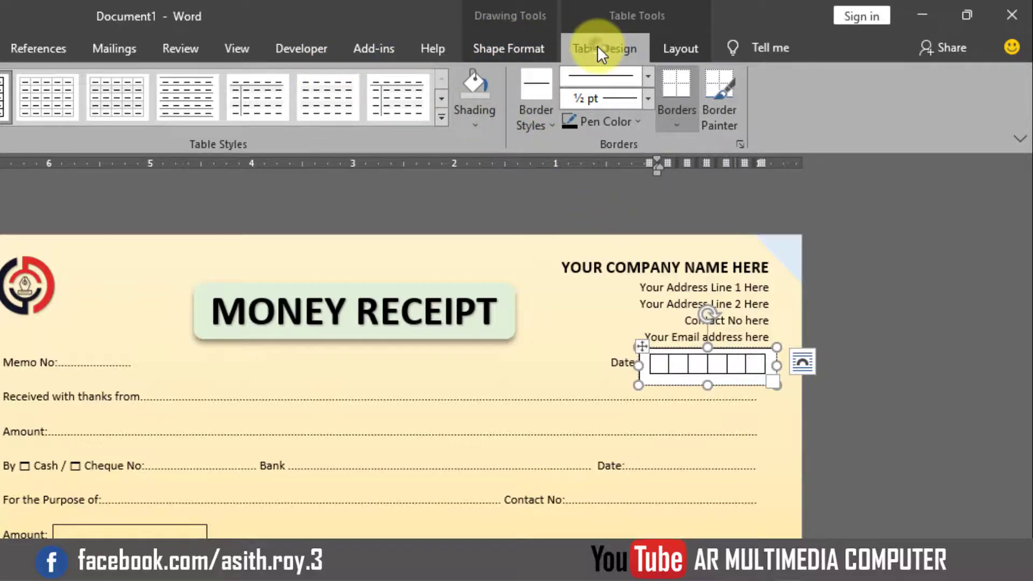
- Remove the fill and outline of the text box holding the date table
left_click(510, 51)
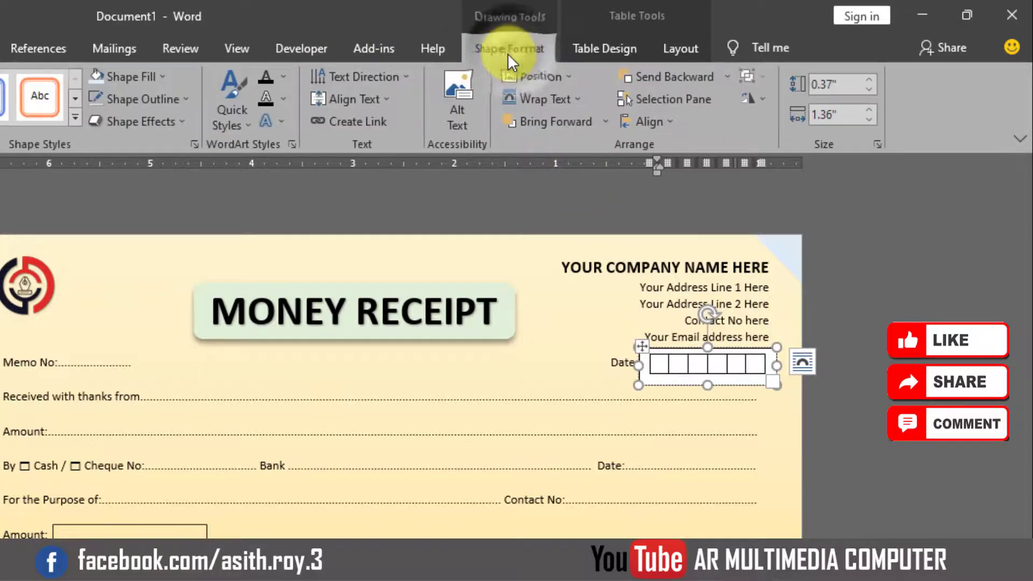
left_click(164, 76)
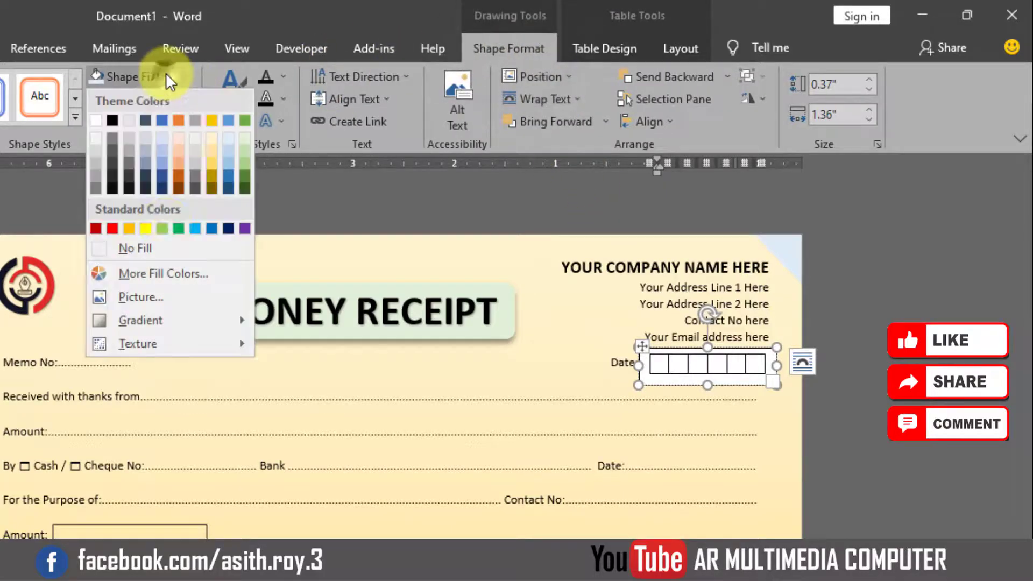
left_click(155, 247)
left_click(146, 98)
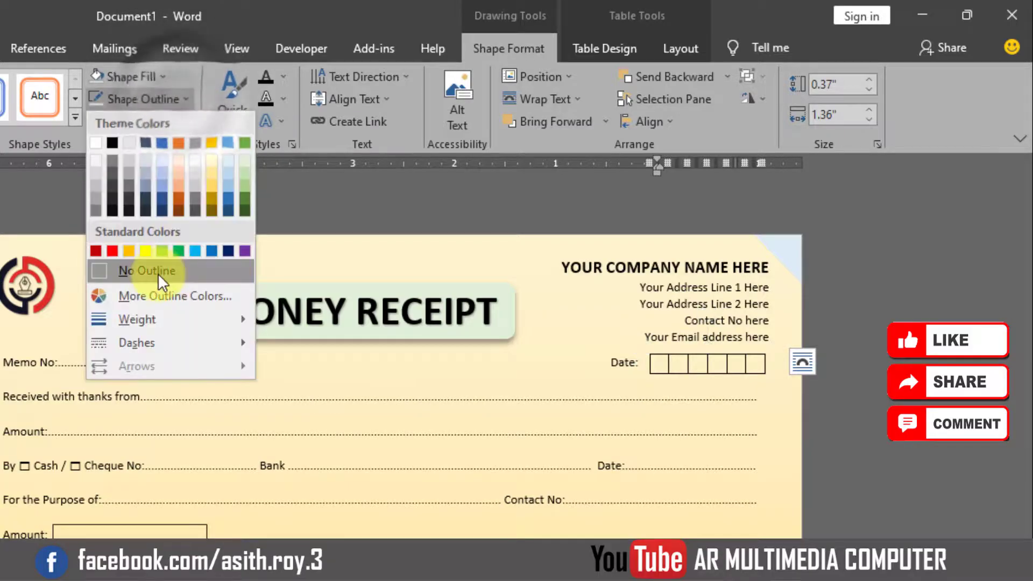
left_click(157, 274)
left_click(733, 430)
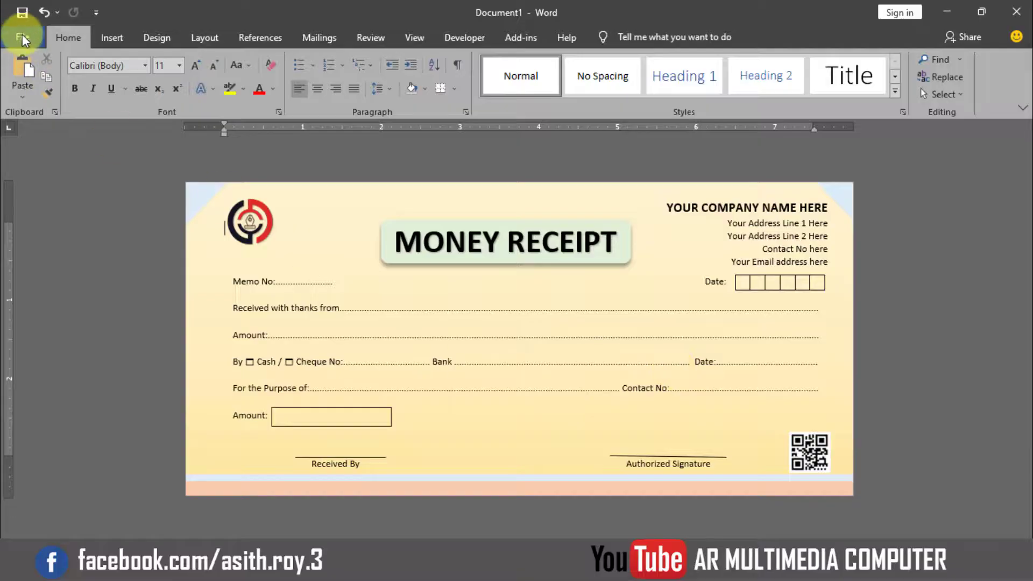
- Save the receipt as a Word Document named "Money Recepit design" in the Documents folder
left_click(22, 36)
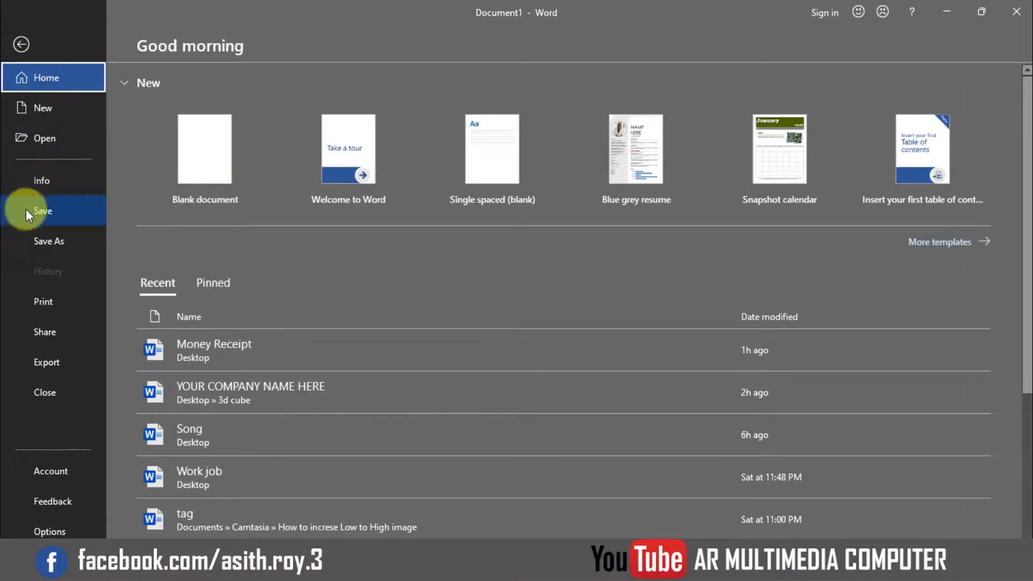
left_click(32, 210)
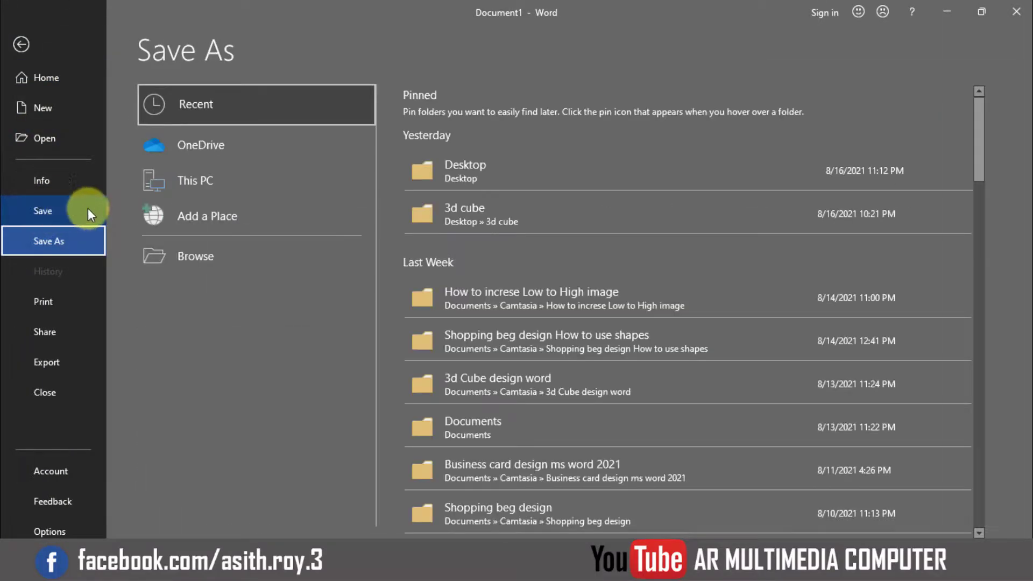
left_click(208, 256)
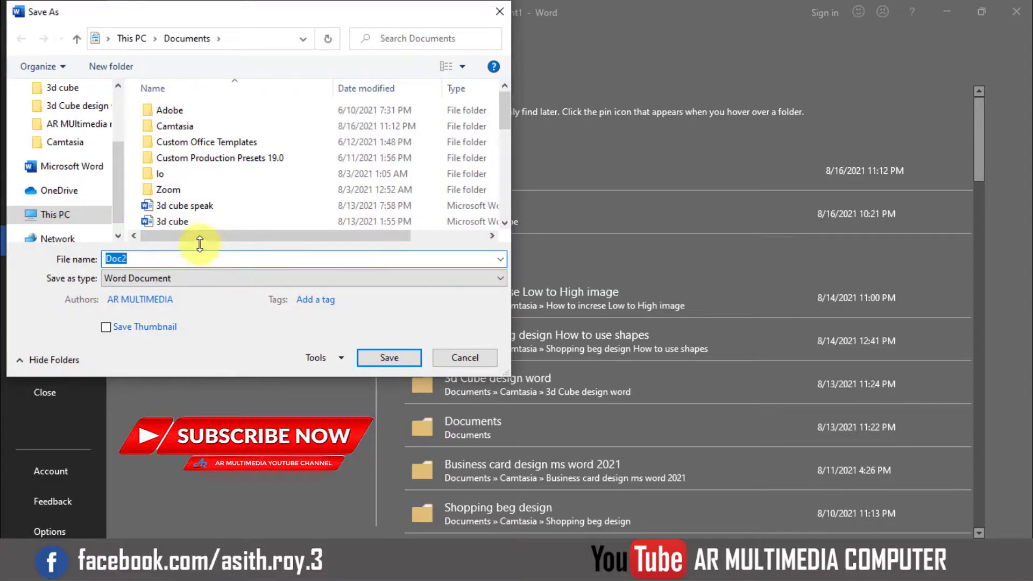
scroll(89, 167, "up", 3)
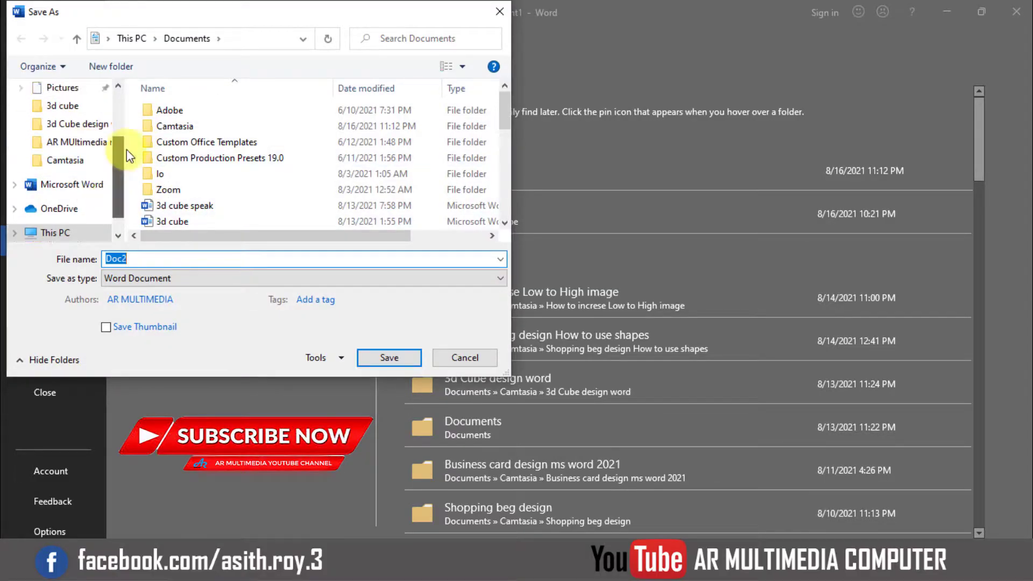
type("Money Recepit design")
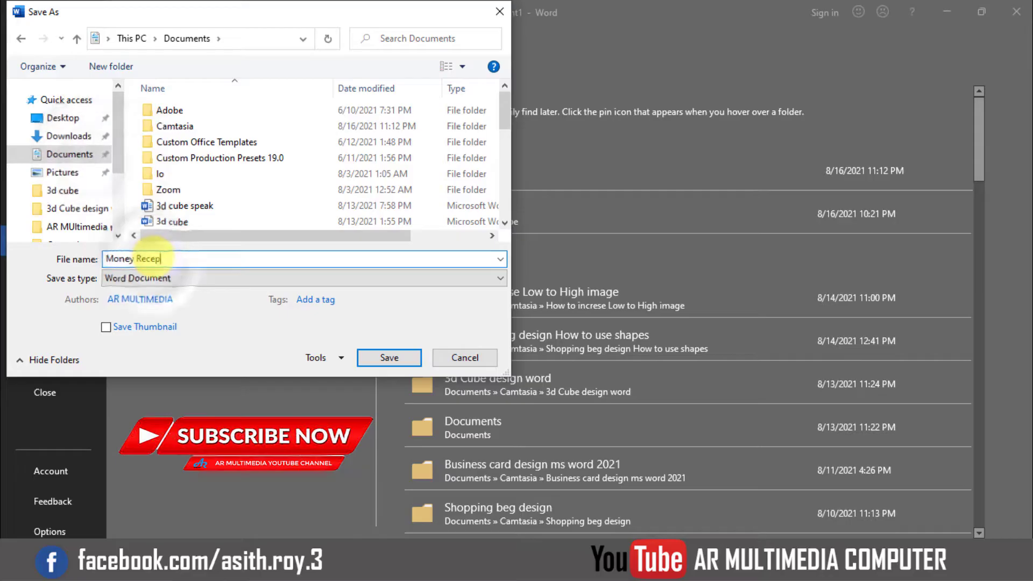
left_click(390, 359)
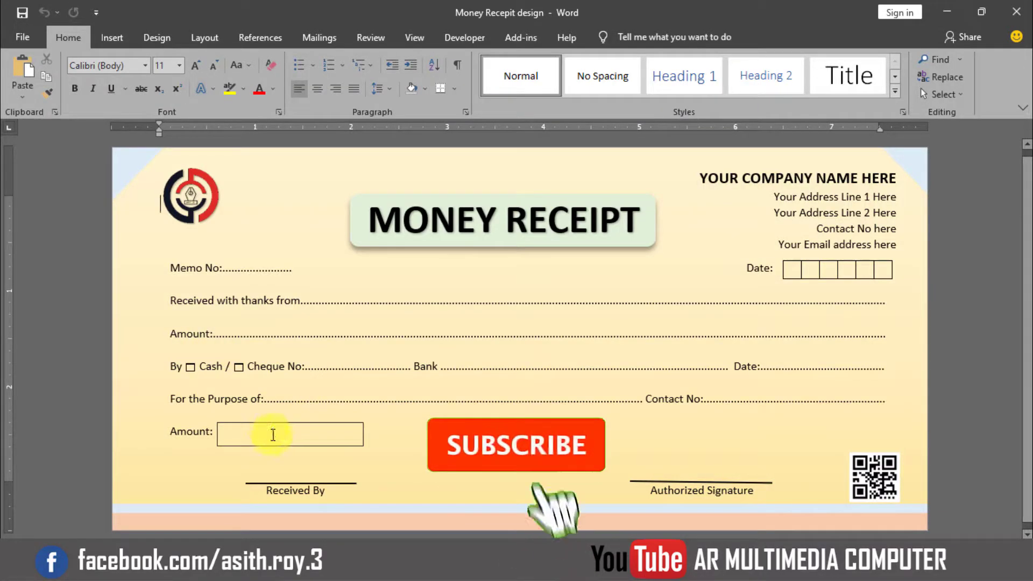